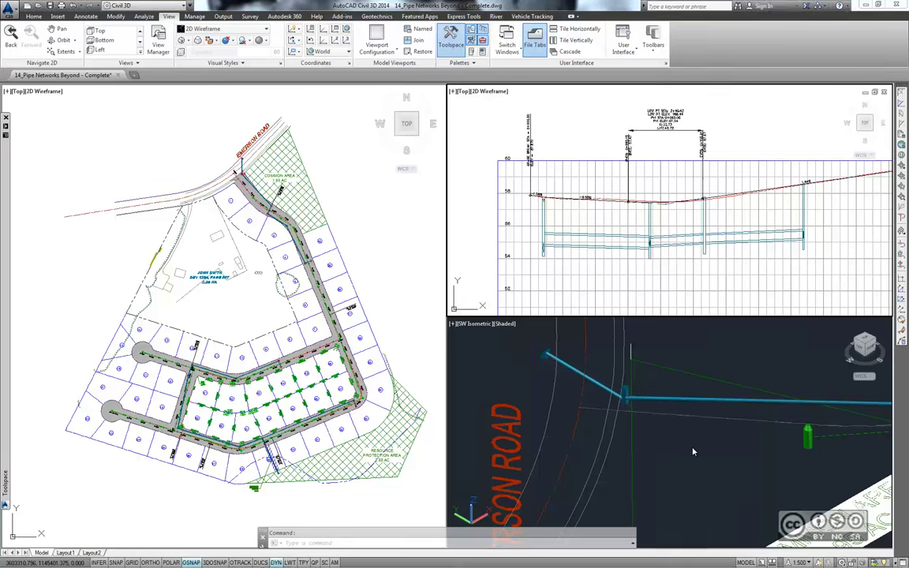
# Orbit the 3D view around the storm pipes near the Emerson Road entrance.
pyautogui.keyDown('shift'); pyautogui.moveTo(635, 460); pyautogui.dragTo(703, 431, button='middle'); pyautogui.keyUp('shift')
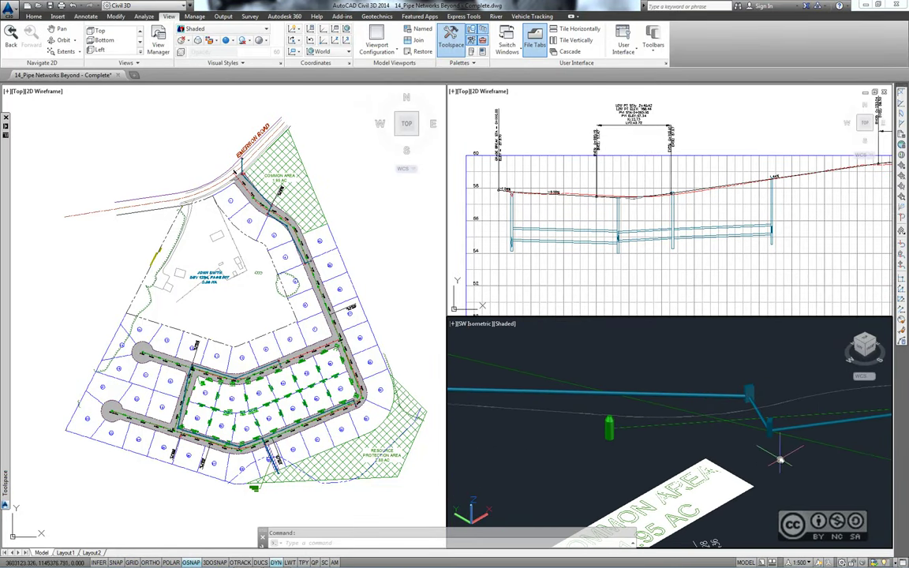
pyautogui.moveTo(699, 410)
pyautogui.keyDown('shift'); pyautogui.mouseDown(button='middle')
pyautogui.moveTo(647, 465)
pyautogui.moveTo(700, 477)
pyautogui.mouseUp(button='middle'); pyautogui.keyUp('shift')
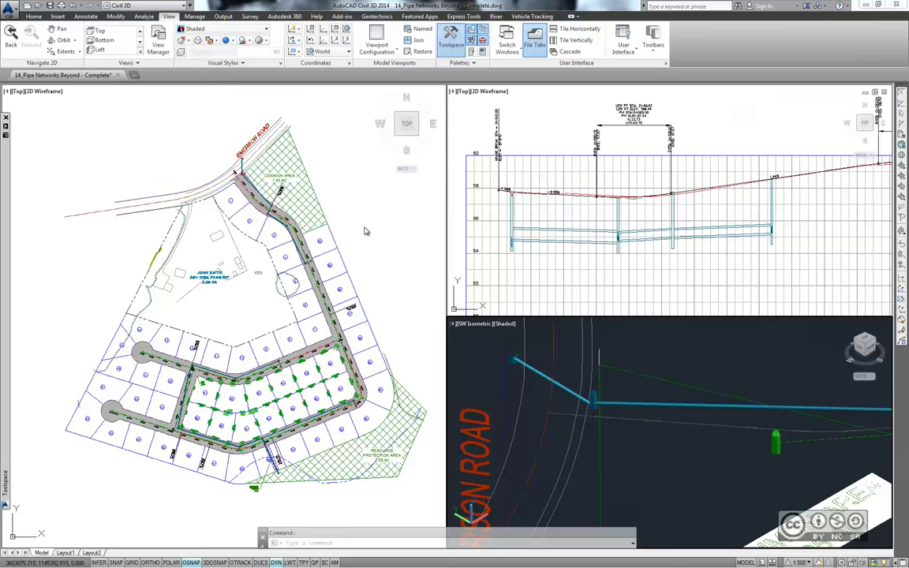
# Zoom in and select the short Emerson Road pipe and the diagonal road pipe.
pyautogui.scroll(2, 252, 174)
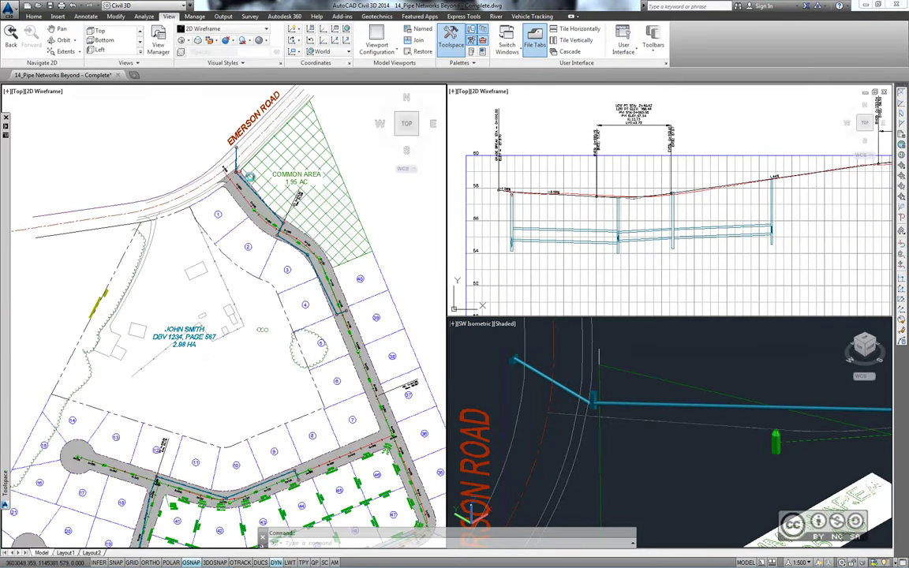
pyautogui.scroll(2, 226, 168)
pyautogui.scroll(1, 190, 134)
pyautogui.scroll(1, 127, 157)
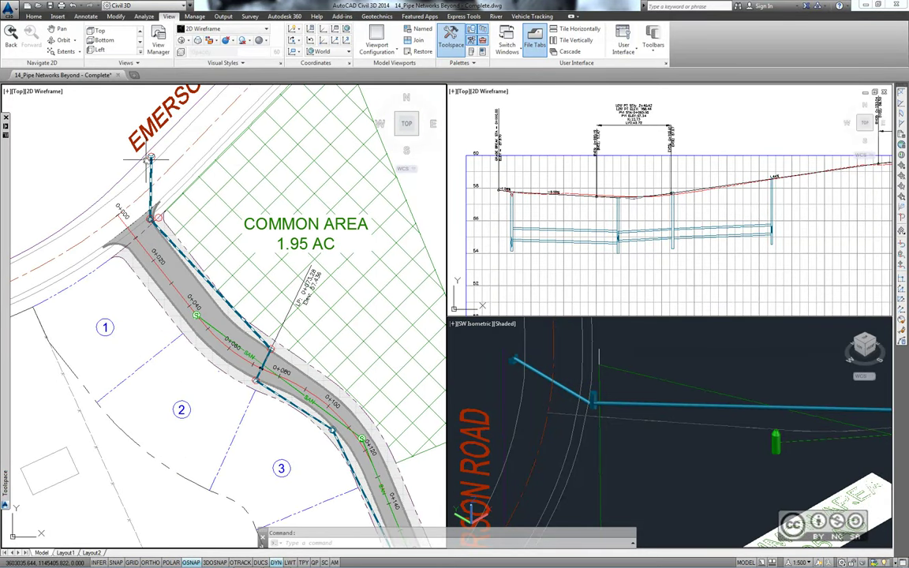
pyautogui.click(150, 181)
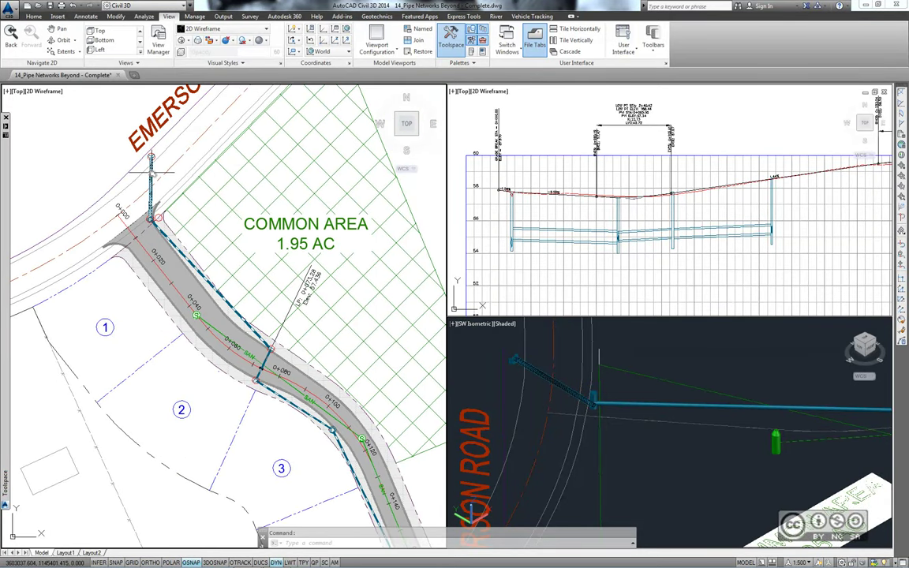
pyautogui.click(166, 231)
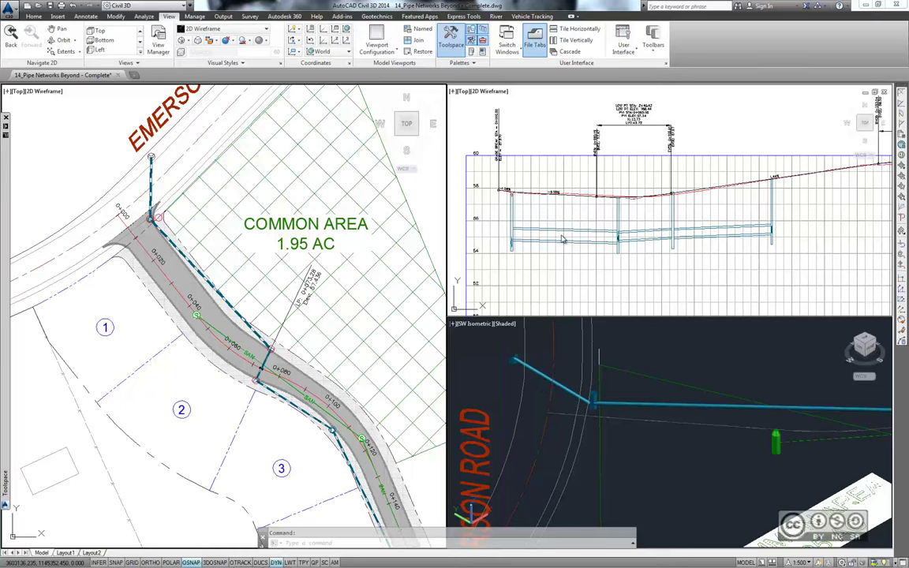
# In Prospector, expand Pipe Networks > Networks > Sanitary to list its pipes and structures.
pyautogui.click(199, 205)
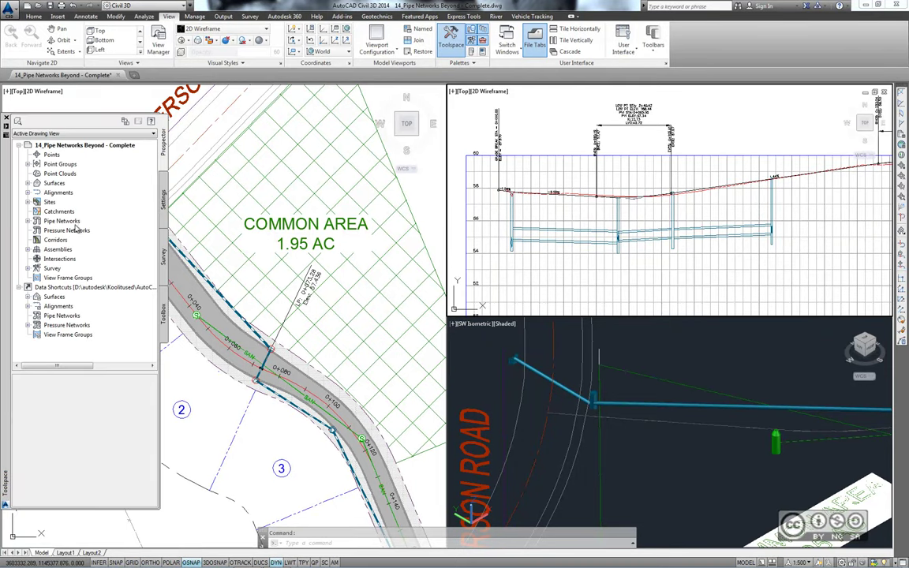
pyautogui.click(28, 221)
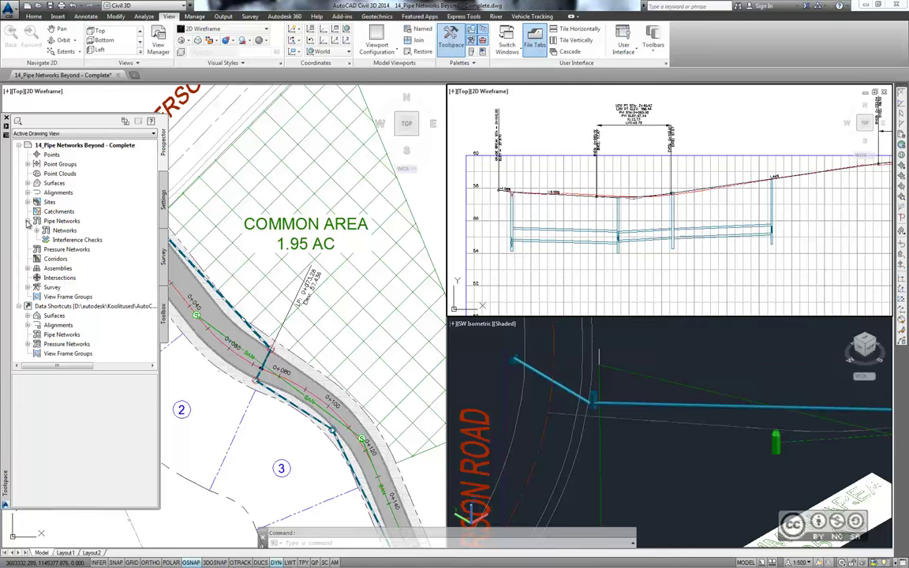
pyautogui.click(36, 231)
pyautogui.click(37, 230)
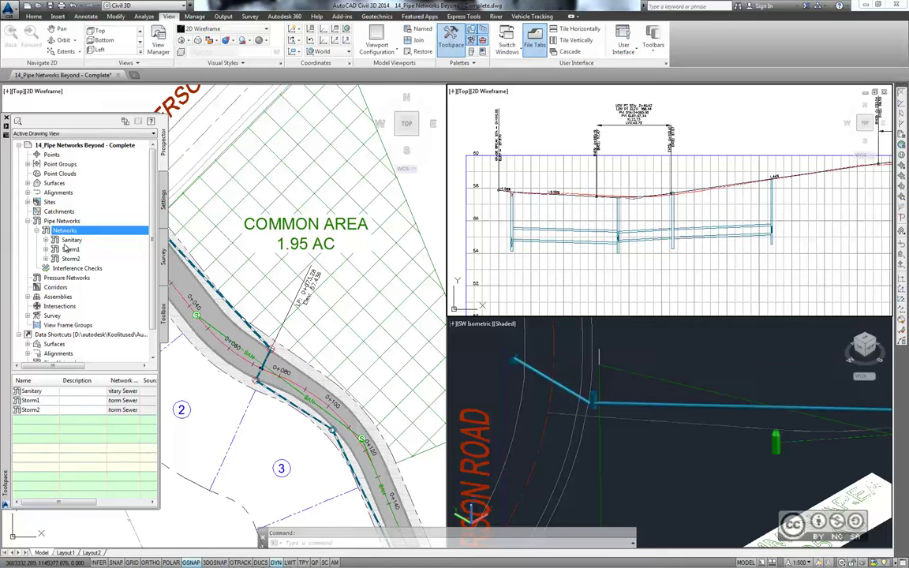
pyautogui.doubleClick(68, 240)
pyautogui.click(76, 249)
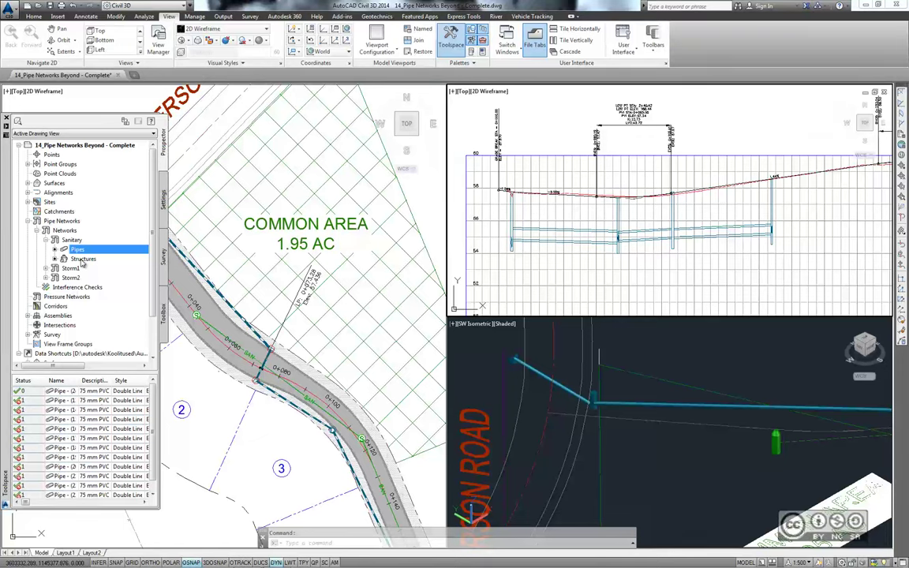
pyautogui.click(82, 261)
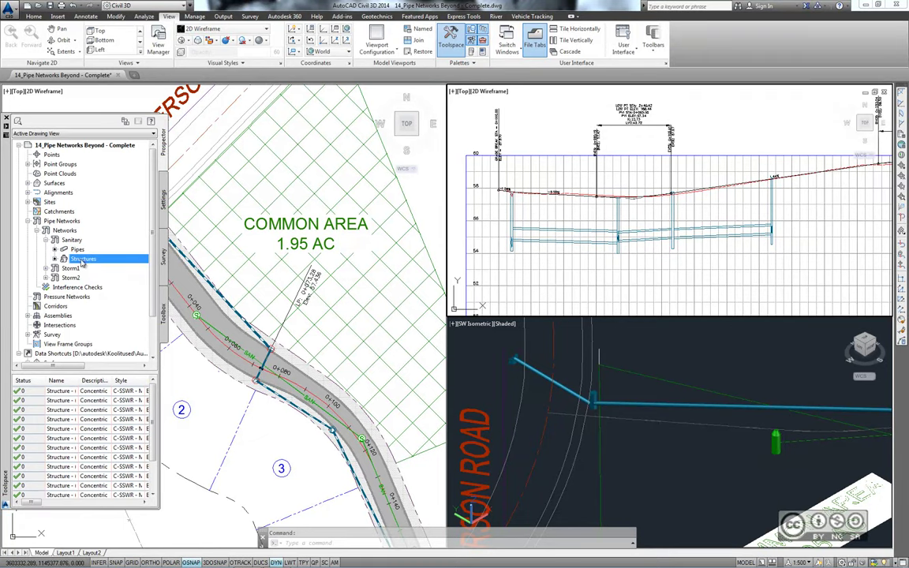
# Check a Sanitary structure's actions, then expand Pipe Network in the Settings tree.
pyautogui.rightClick(68, 402)
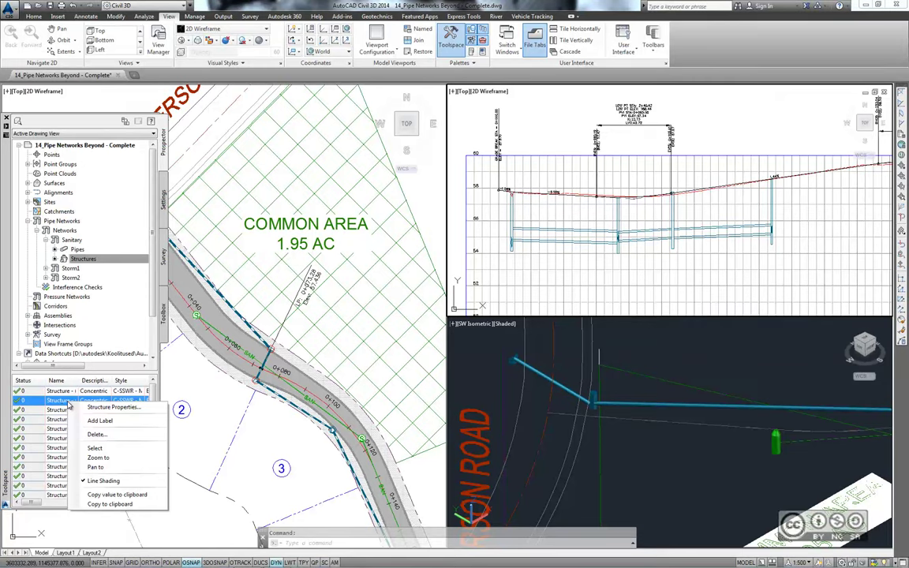
pyautogui.click(70, 403)
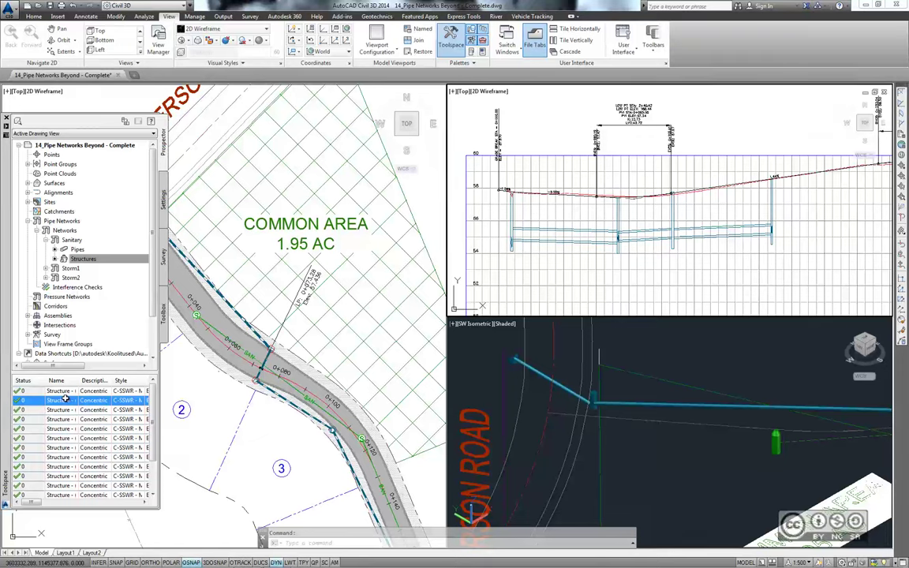
pyautogui.click(83, 259)
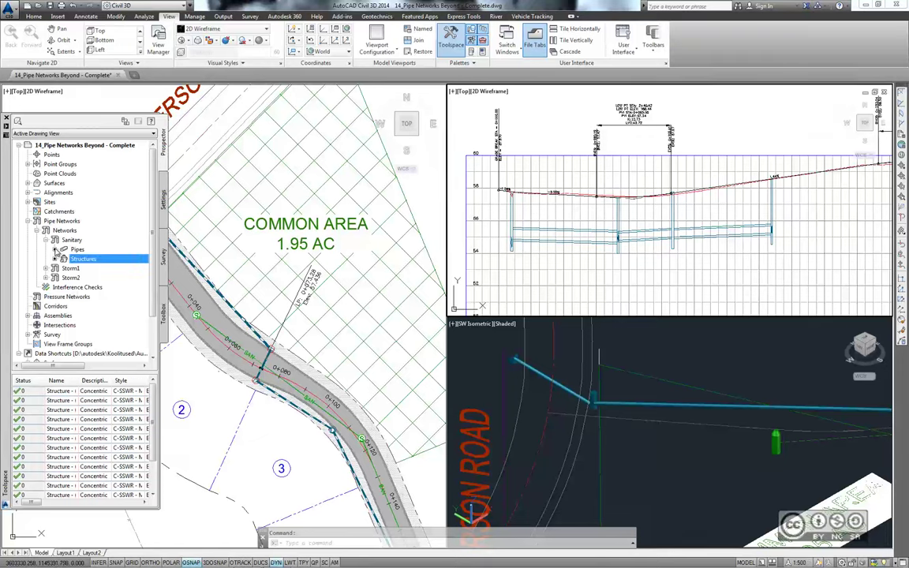
pyautogui.click(163, 201)
pyautogui.click(28, 315)
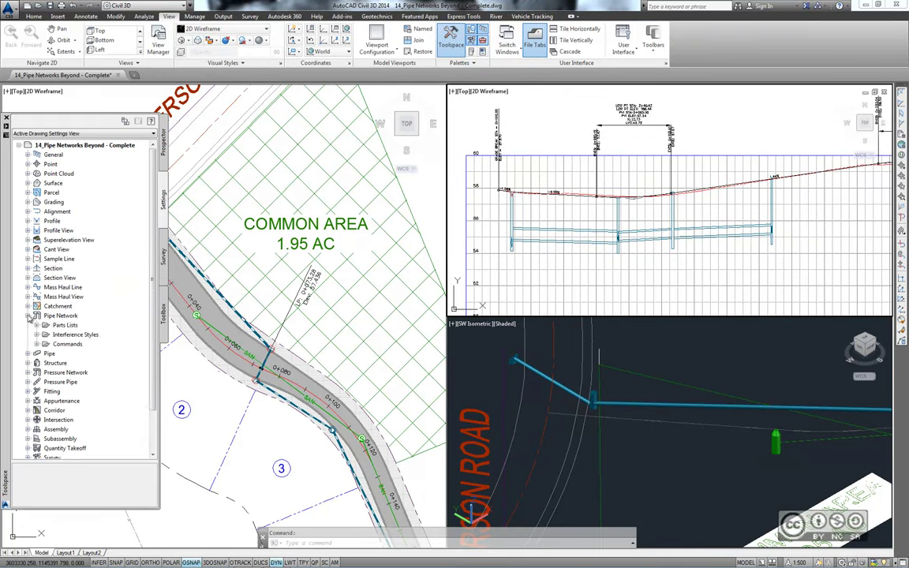
# Review the Storm Sewer parts list's structures and Concrete Pipe SI sizes, then cancel unchanged.
pyautogui.doubleClick(70, 325)
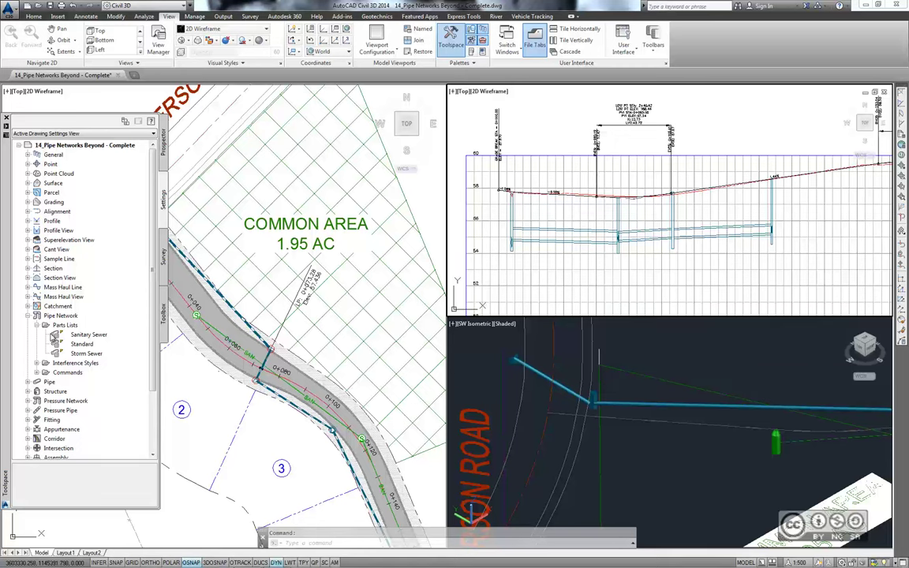
pyautogui.rightClick(77, 353)
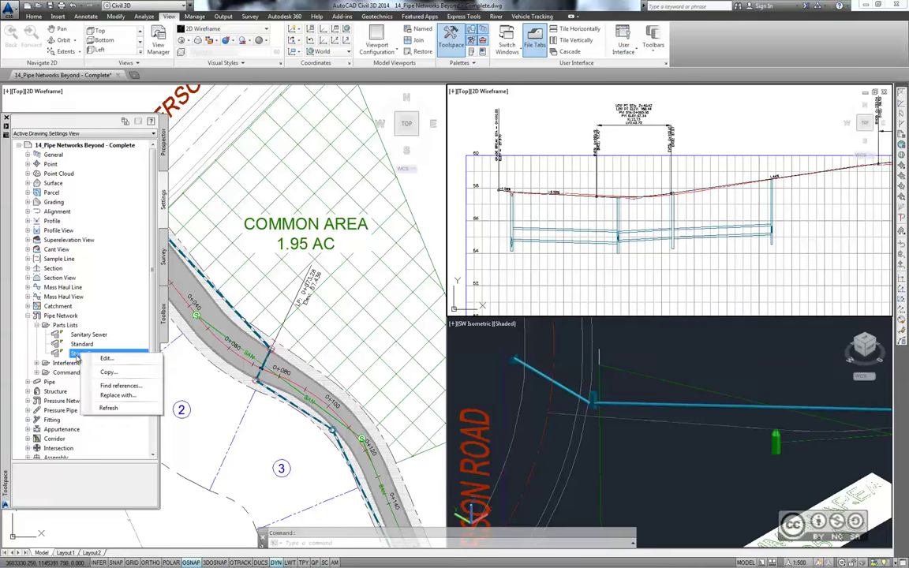
pyautogui.click(115, 361)
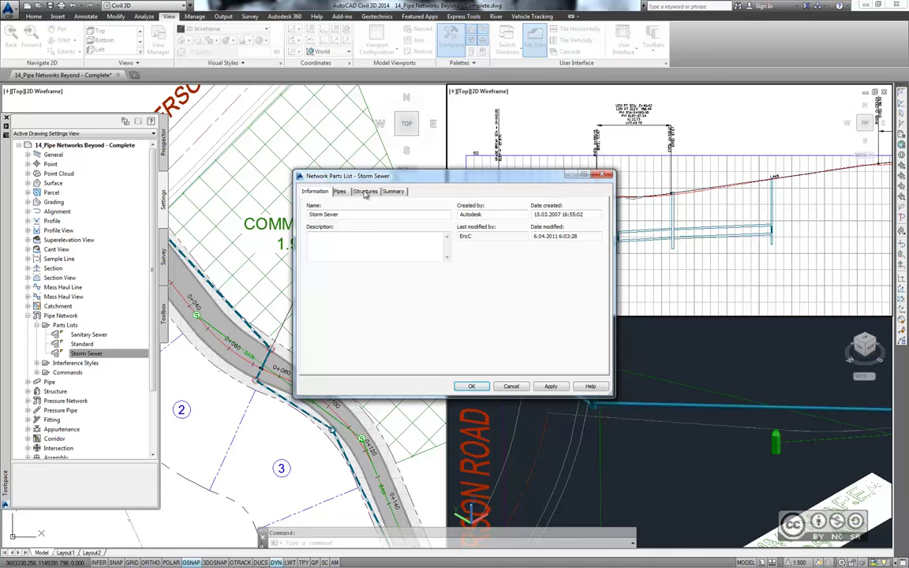
pyautogui.click(365, 191)
pyautogui.click(314, 219)
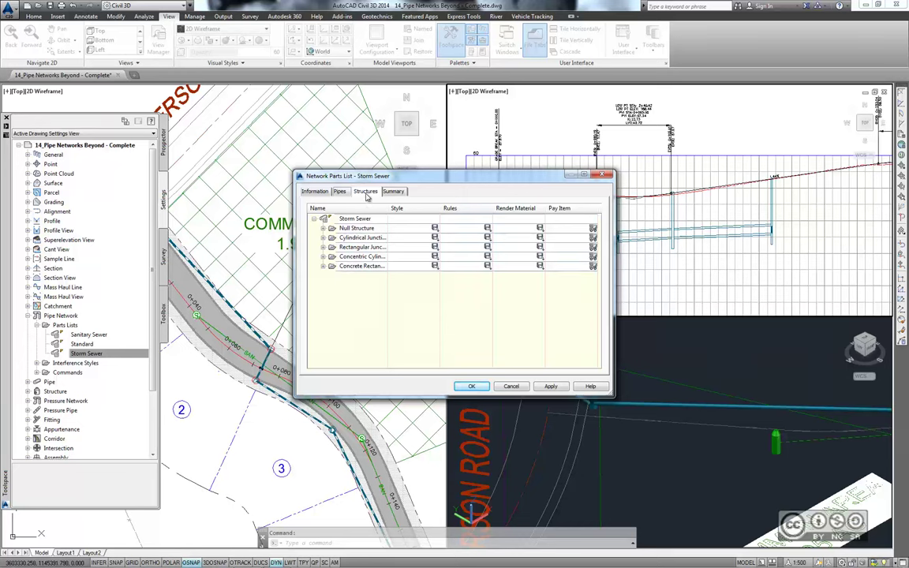
pyautogui.click(339, 191)
pyautogui.click(314, 219)
pyautogui.click(323, 228)
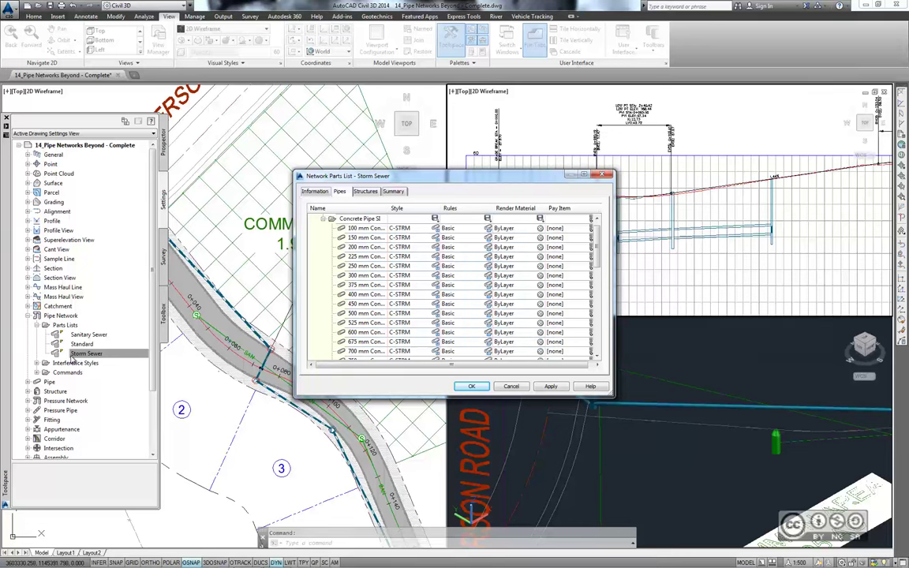
pyautogui.click(514, 387)
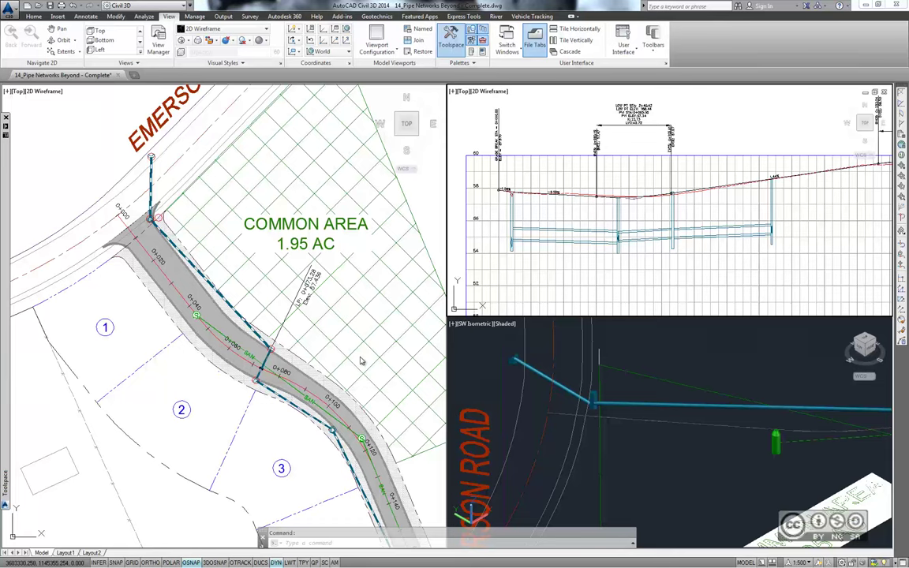
# Open the drawing 14_Creating Pipe Networks From Objects.dwg.
pyautogui.click(35, 5)
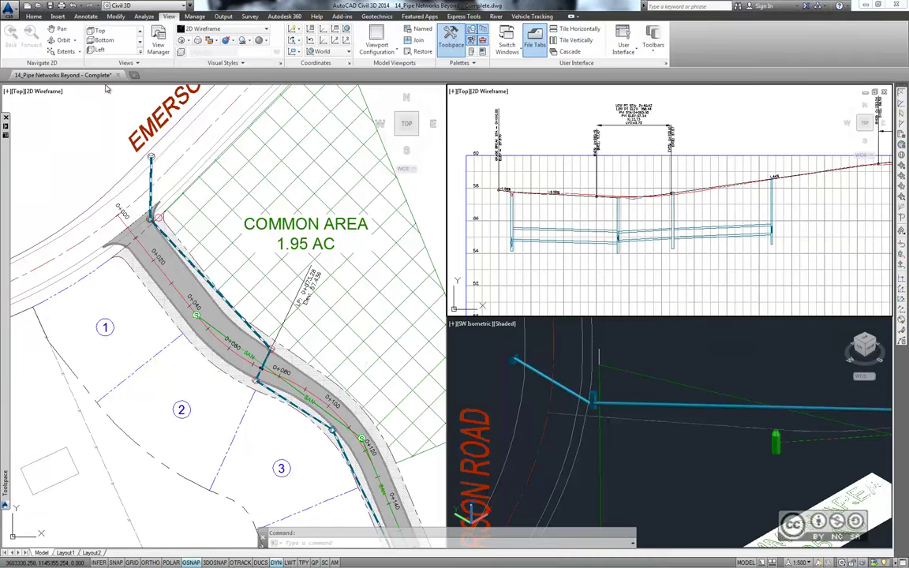
pyautogui.click(221, 243)
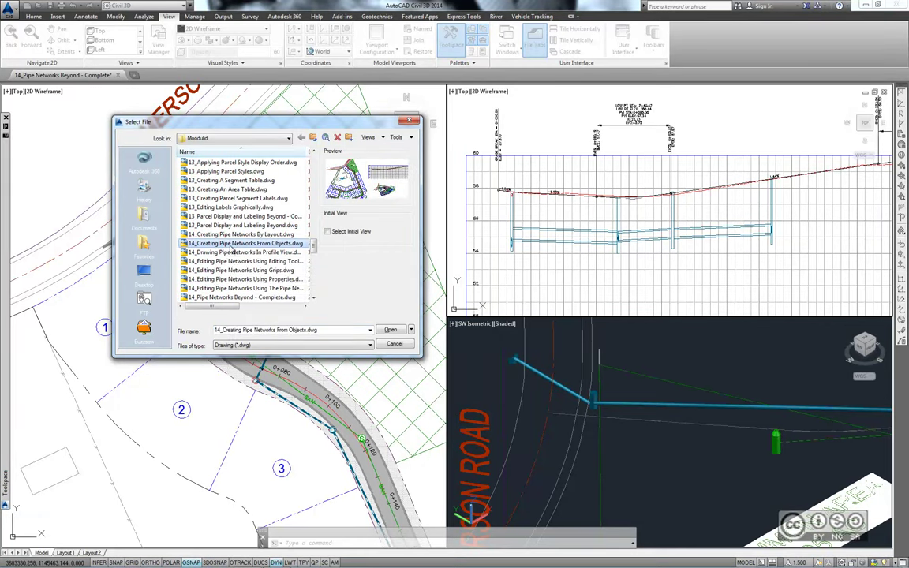
pyautogui.click(390, 329)
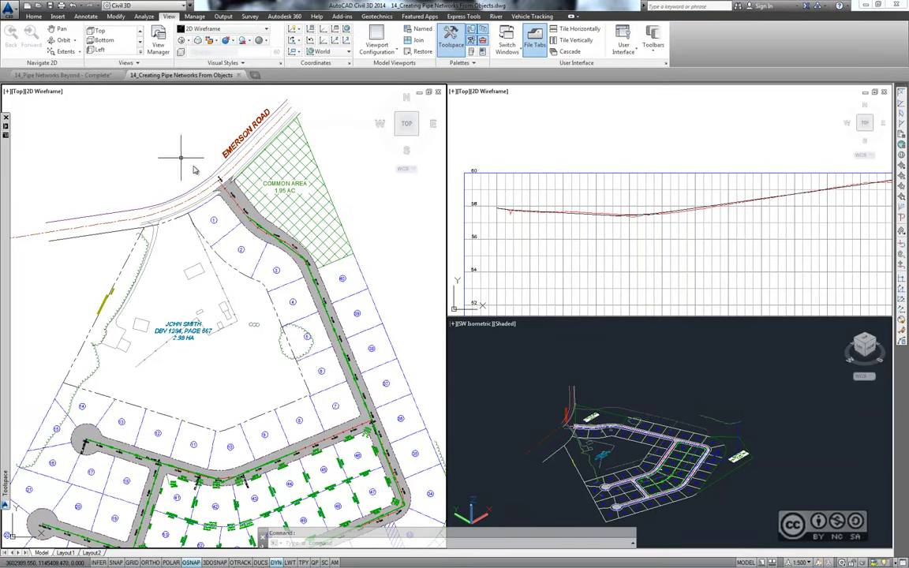
# Zoom to the green sanitary polyline along the road by Common Area and select it.
pyautogui.moveTo(195, 167); pyautogui.dragTo(216, 218, button='middle')
pyautogui.scroll(2, 216, 217)
pyautogui.scroll(2, 217, 218)
pyautogui.scroll(2, 221, 218)
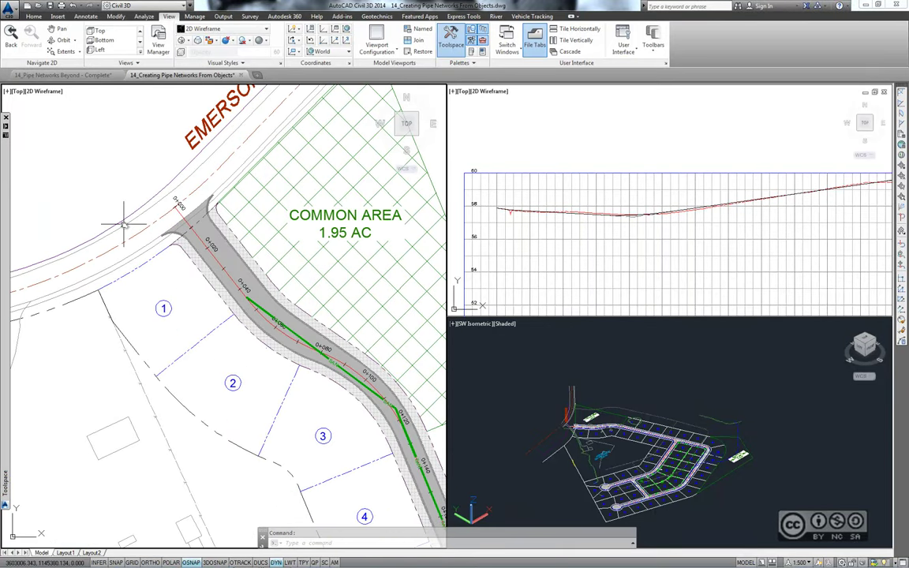
pyautogui.scroll(2, 224, 217)
pyautogui.moveTo(311, 387)
pyautogui.mouseDown(button='middle')
pyautogui.moveTo(216, 319)
pyautogui.moveTo(161, 258)
pyautogui.mouseUp(button='middle')
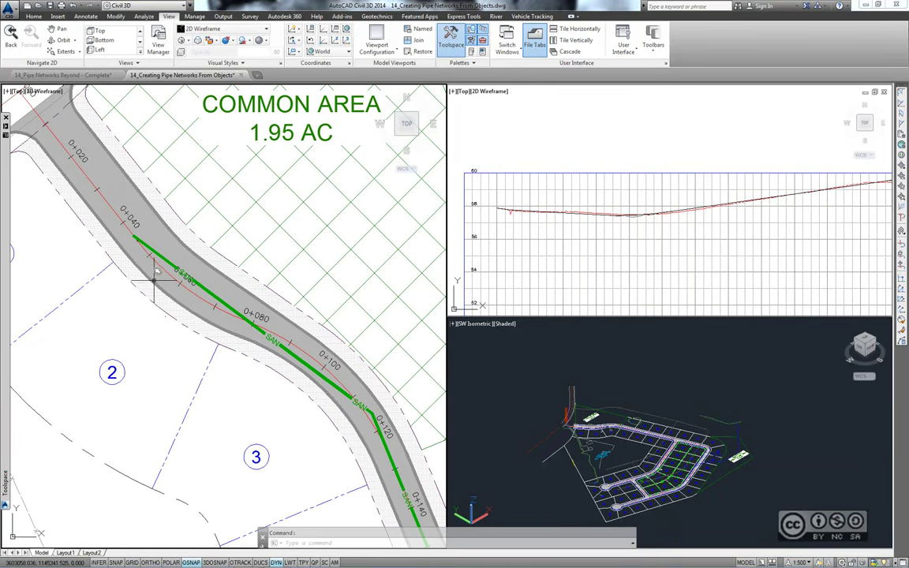
pyautogui.click(163, 259)
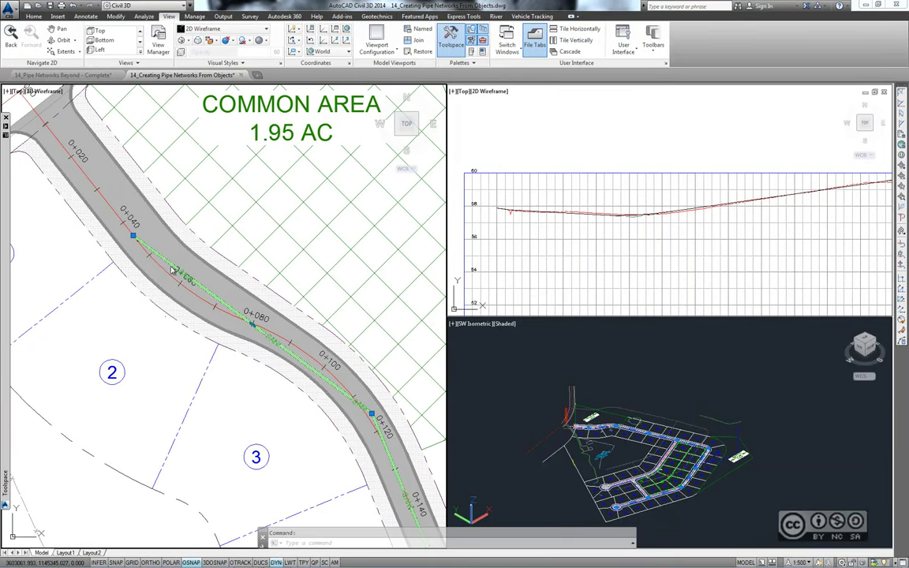
pyautogui.scroll(3, 178, 347)
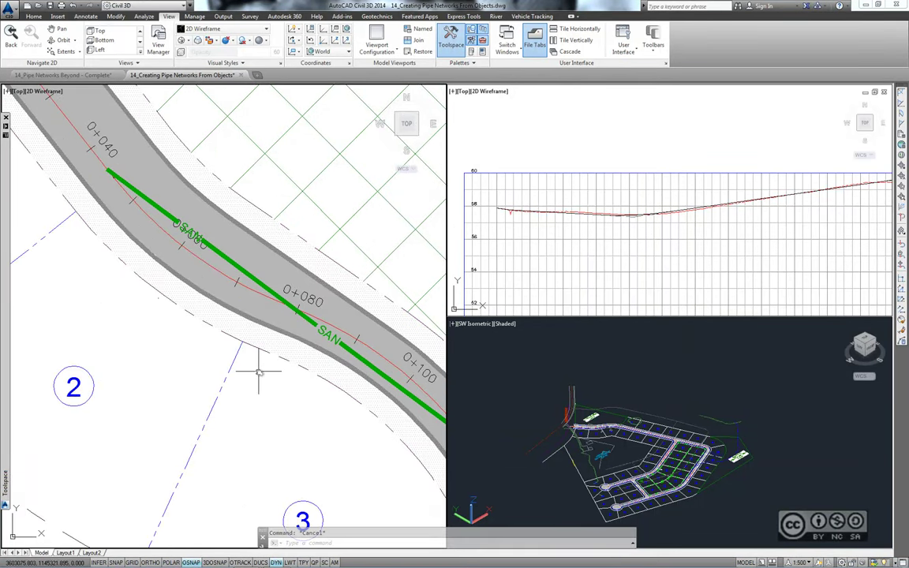
pyautogui.click(320, 330)
pyautogui.scroll(-4, 273, 347)
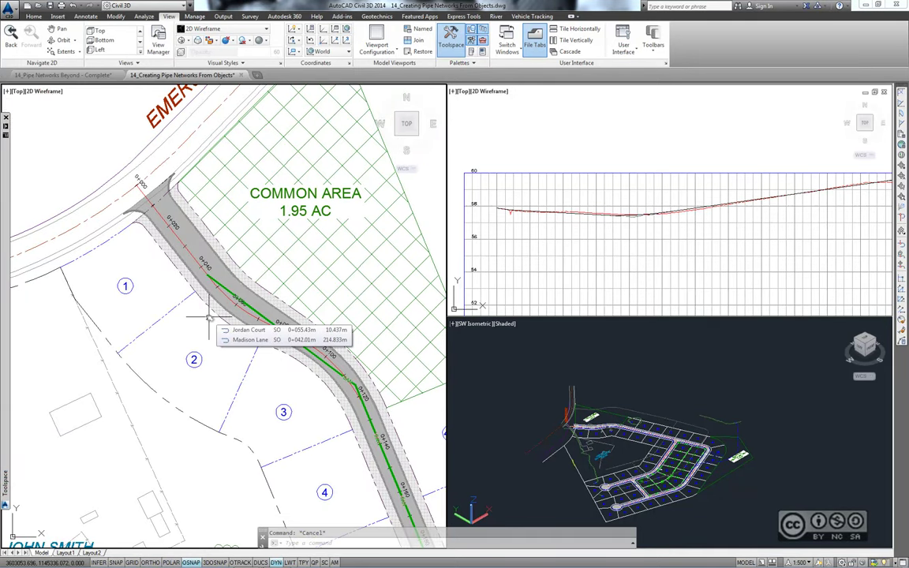
pyautogui.click(35, 17)
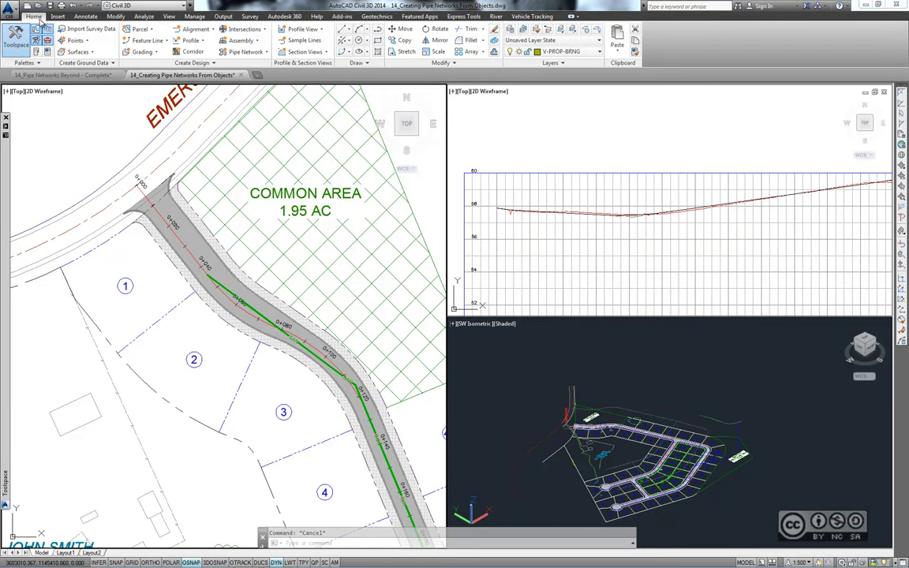
# Create a pipe network from the green road polyline, accepting its suggested flow direction.
pyautogui.click(267, 53)
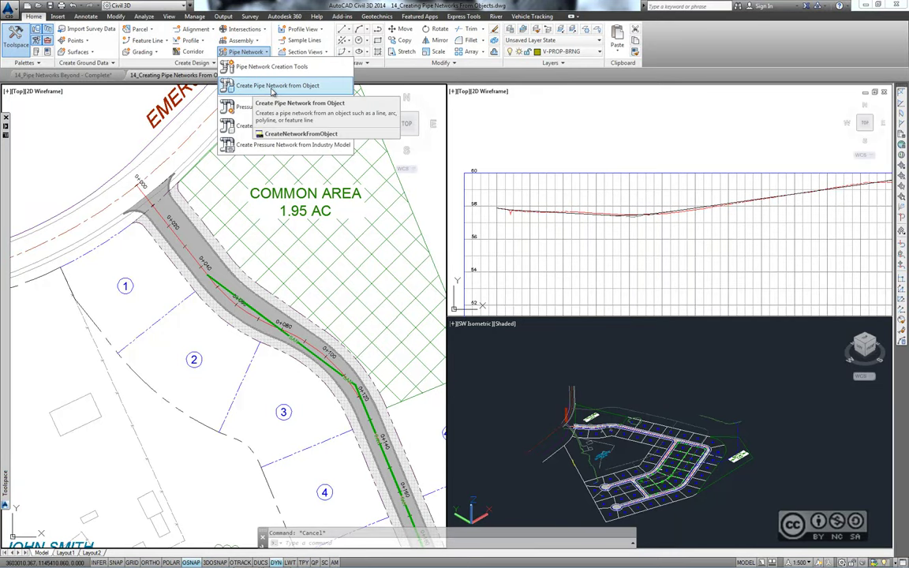
pyautogui.click(272, 86)
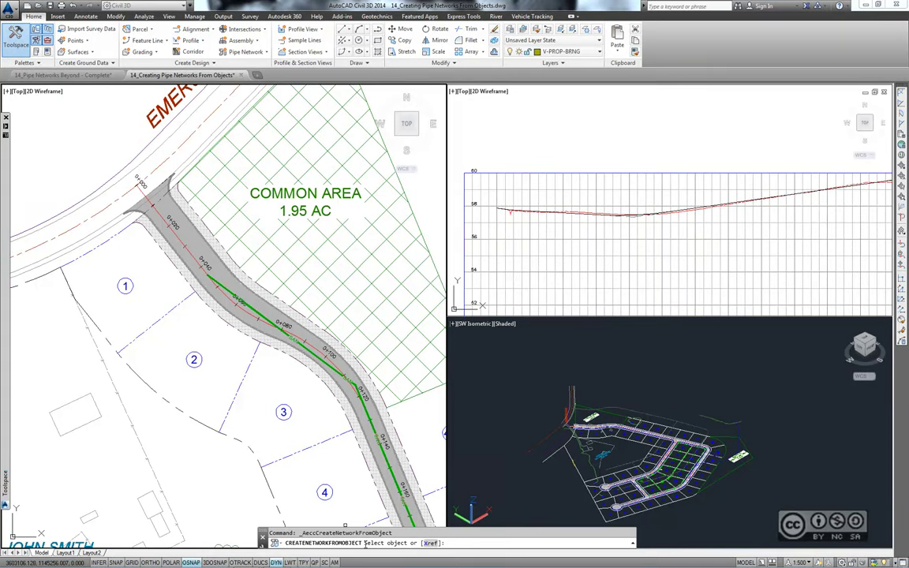
pyautogui.scroll(2, 254, 390)
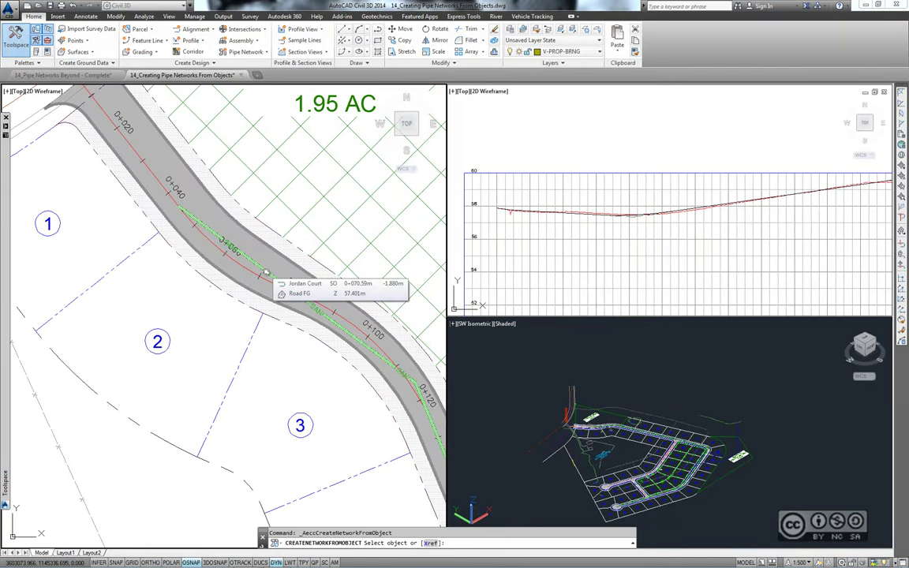
pyautogui.click(265, 273)
pyautogui.moveTo(268, 371); pyautogui.dragTo(233, 284, button='middle')
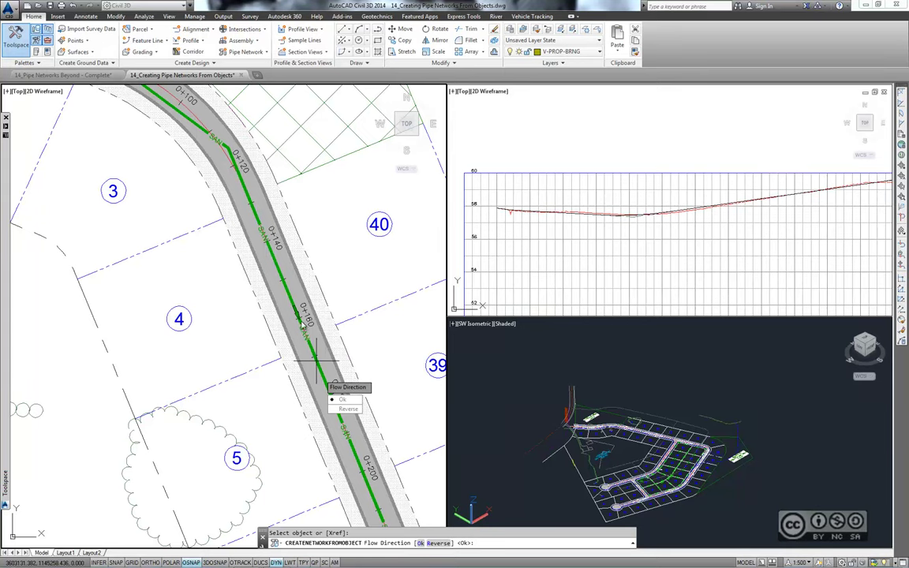
pyautogui.moveTo(294, 311); pyautogui.dragTo(268, 317, button='middle')
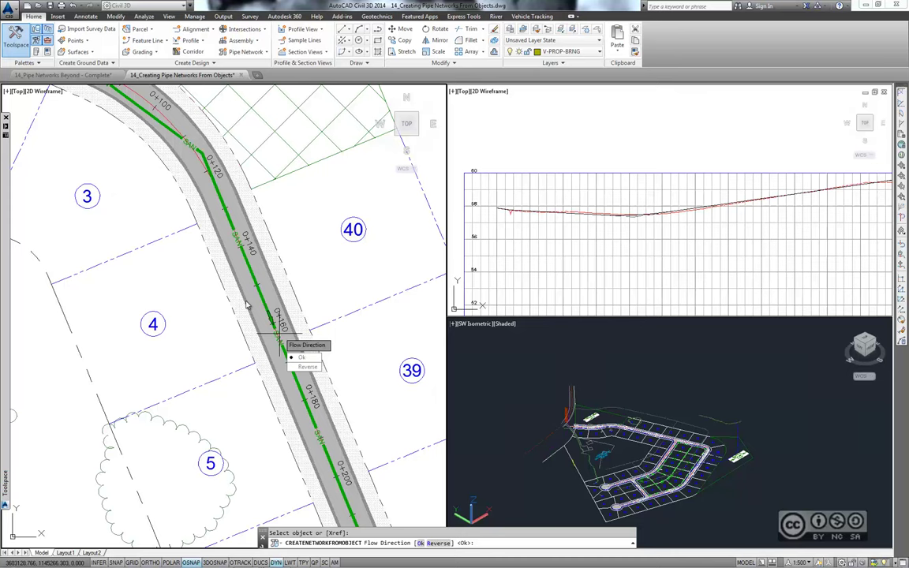
pyautogui.press('Return')
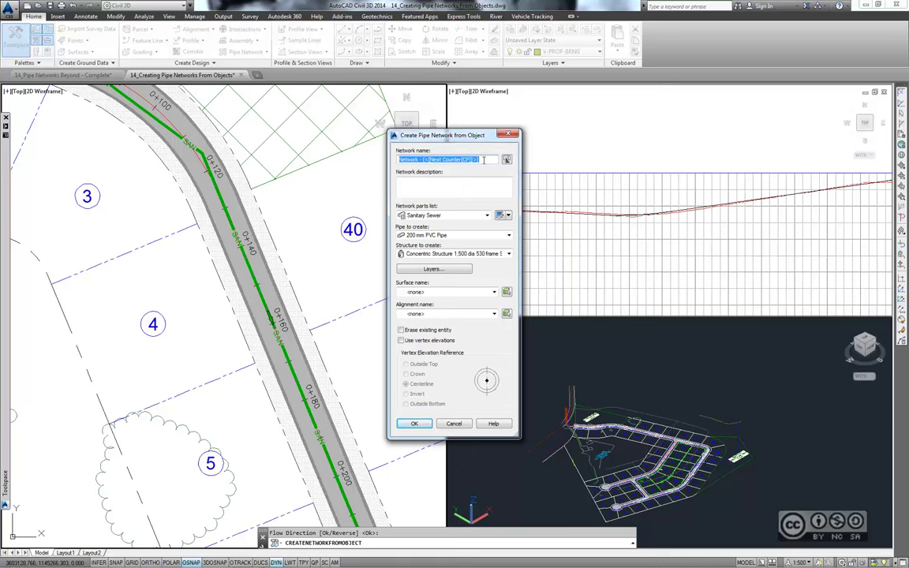
# Create network 'Sanitary' with Sanitary Sewer parts, Road FG, Jordan Court, erasing the polyline.
pyautogui.write('San')
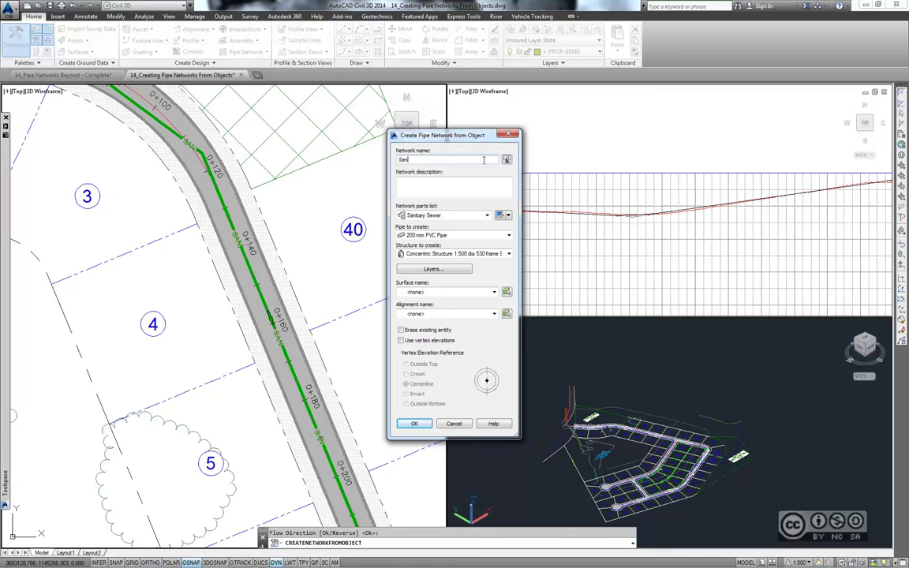
pyautogui.write('itary')
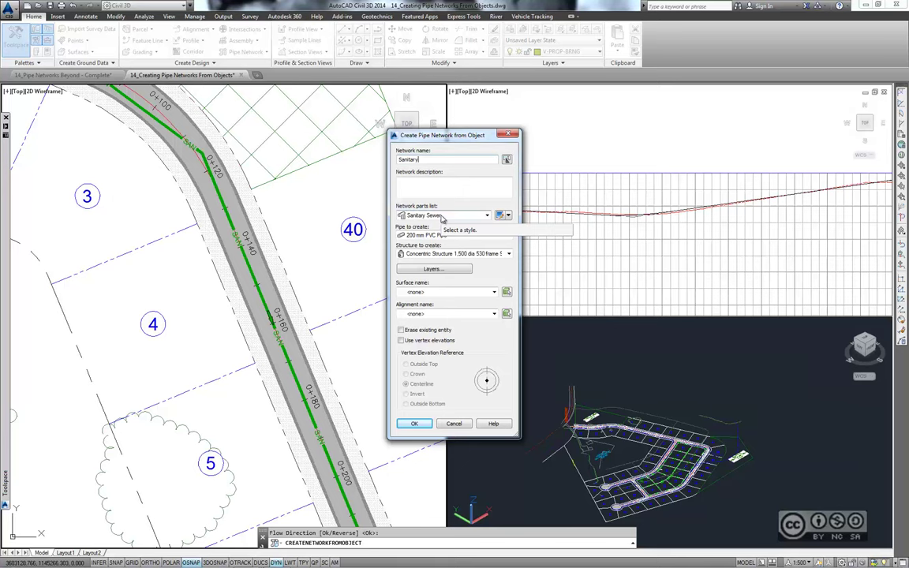
pyautogui.click(443, 217)
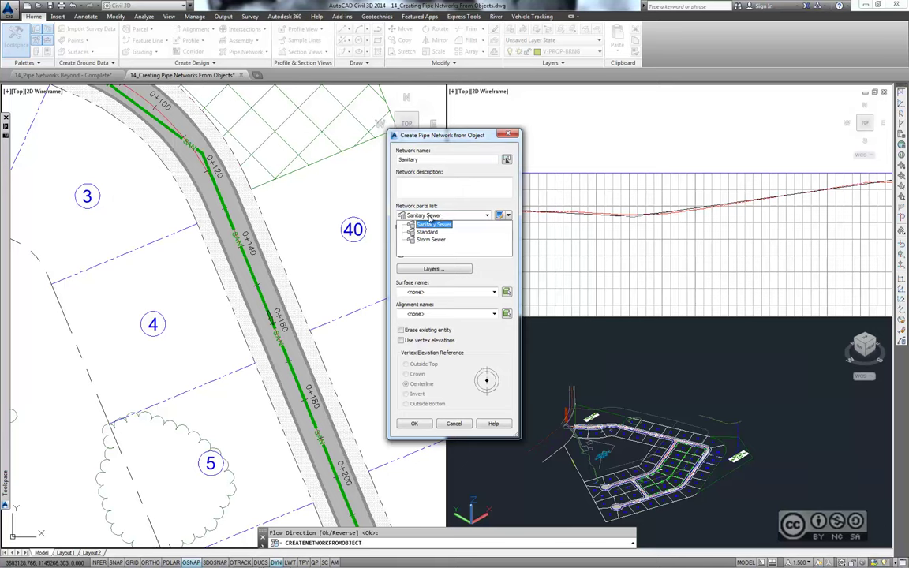
pyautogui.click(434, 224)
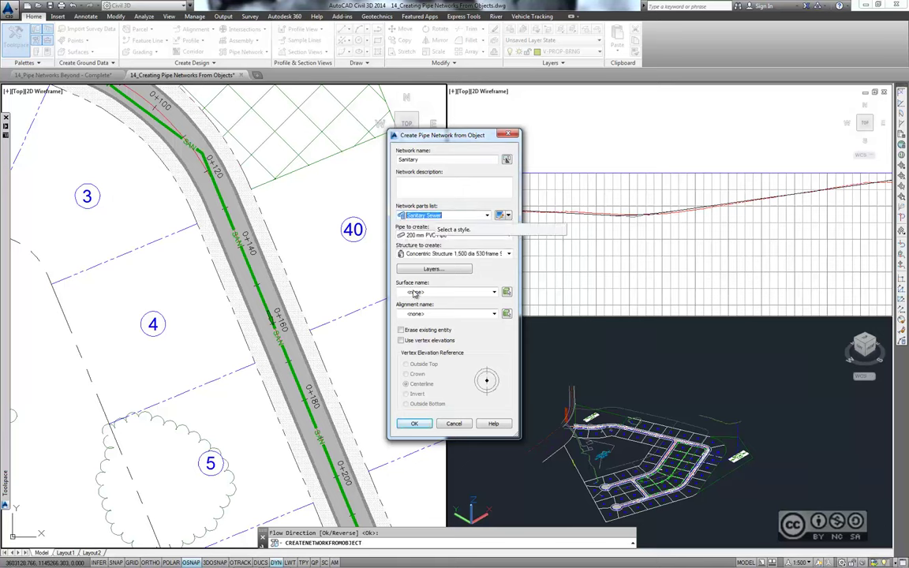
pyautogui.click(416, 292)
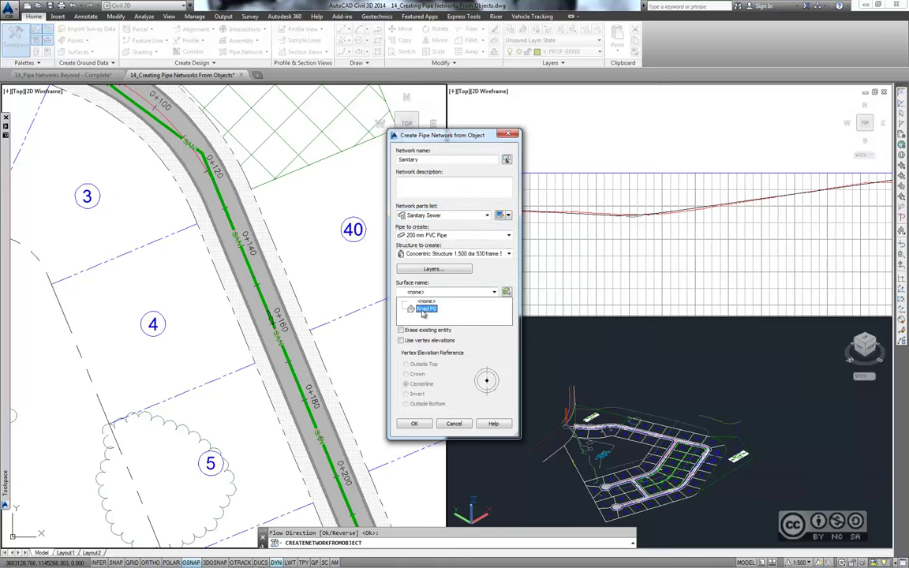
pyautogui.click(423, 310)
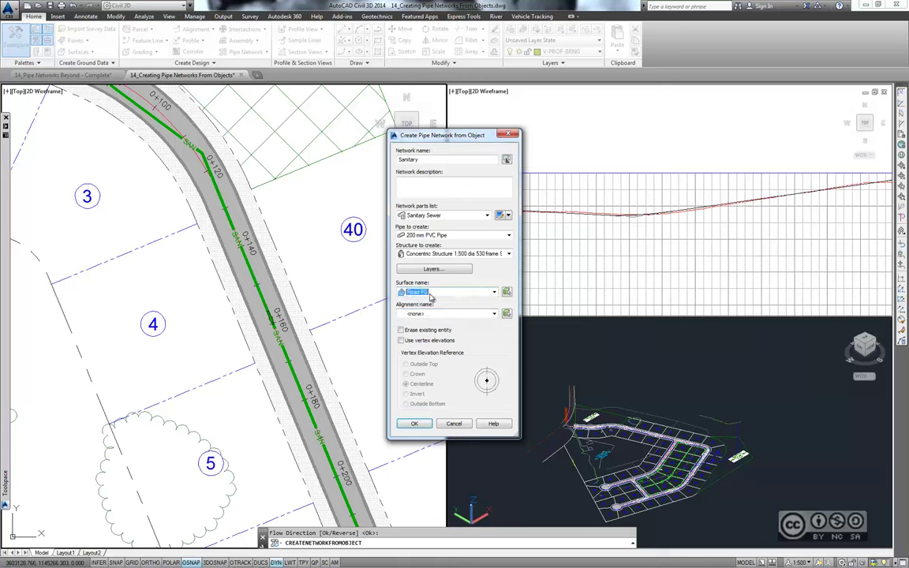
pyautogui.click(421, 314)
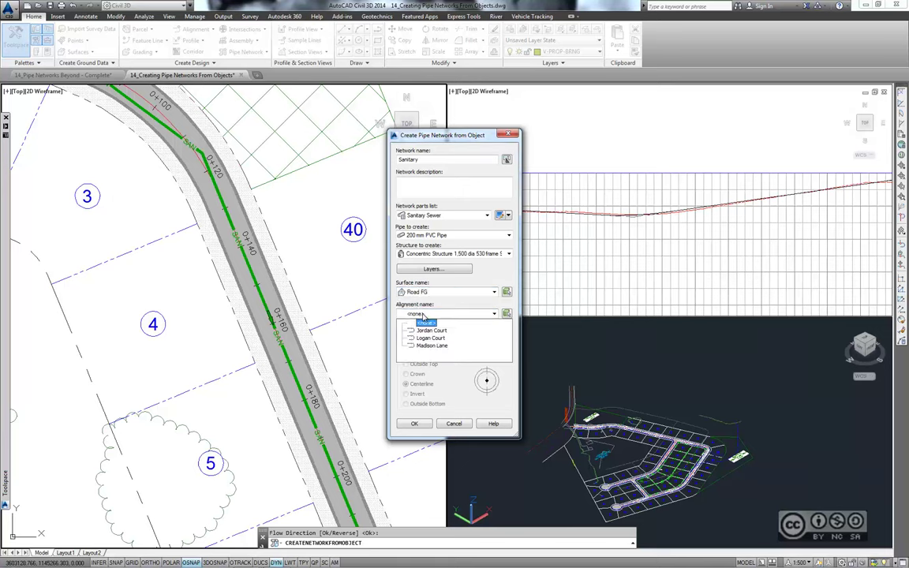
pyautogui.click(430, 330)
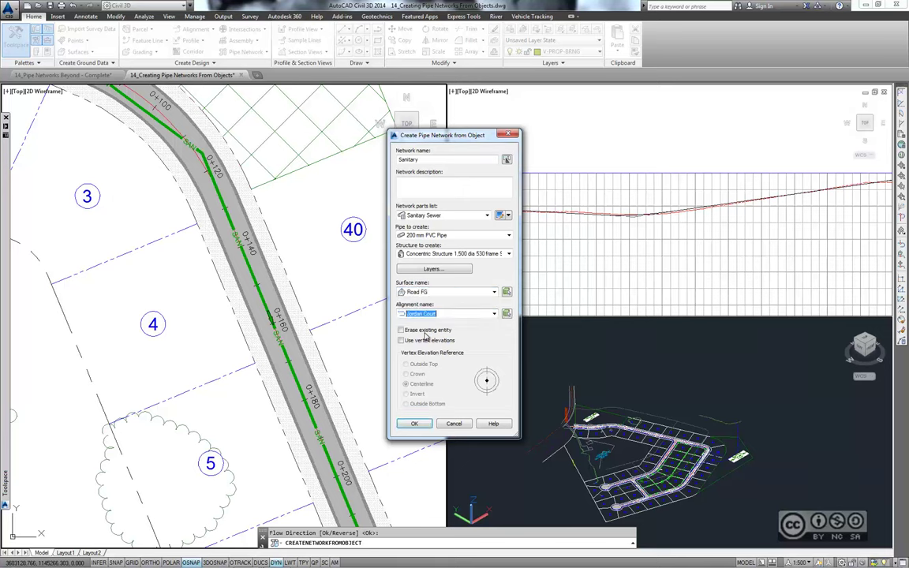
pyautogui.click(401, 329)
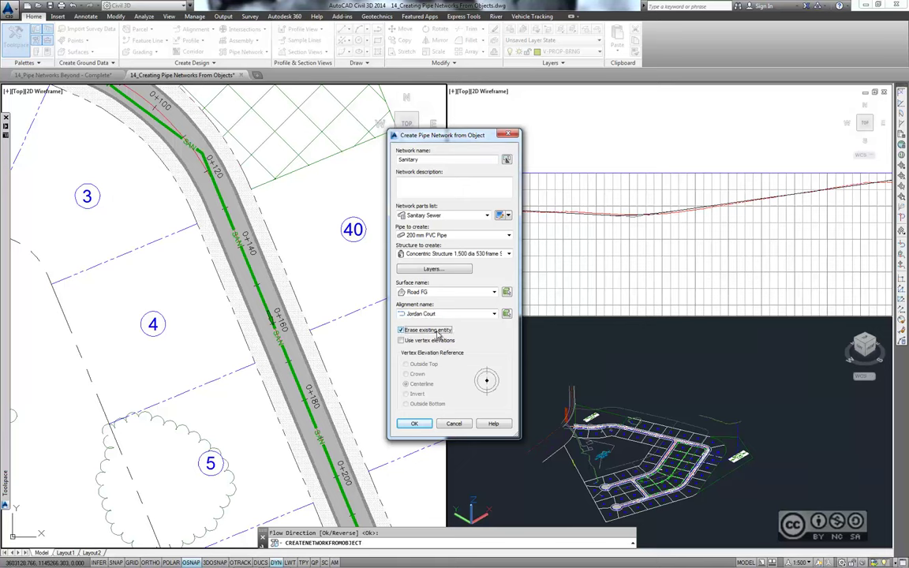
pyautogui.click(412, 425)
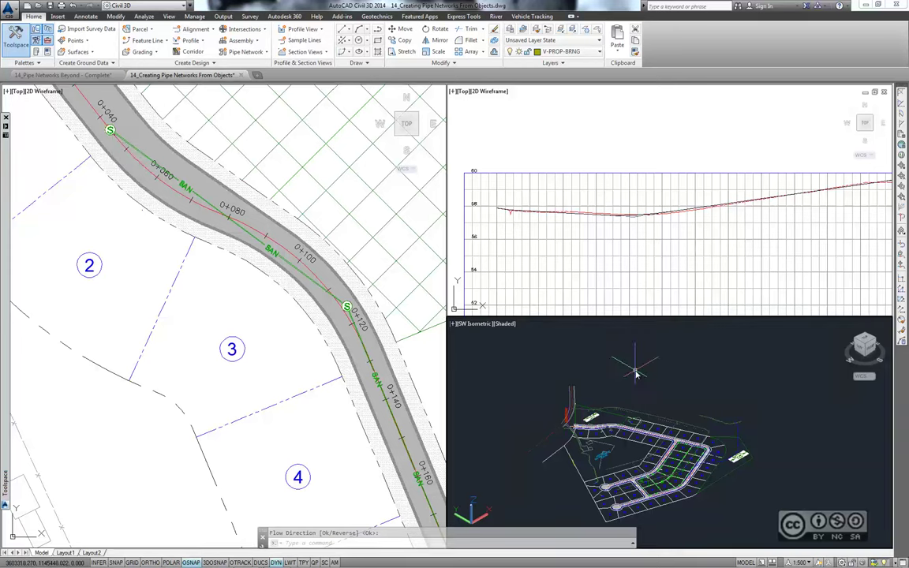
pyautogui.moveTo(641, 362); pyautogui.dragTo(675, 365, button='middle')
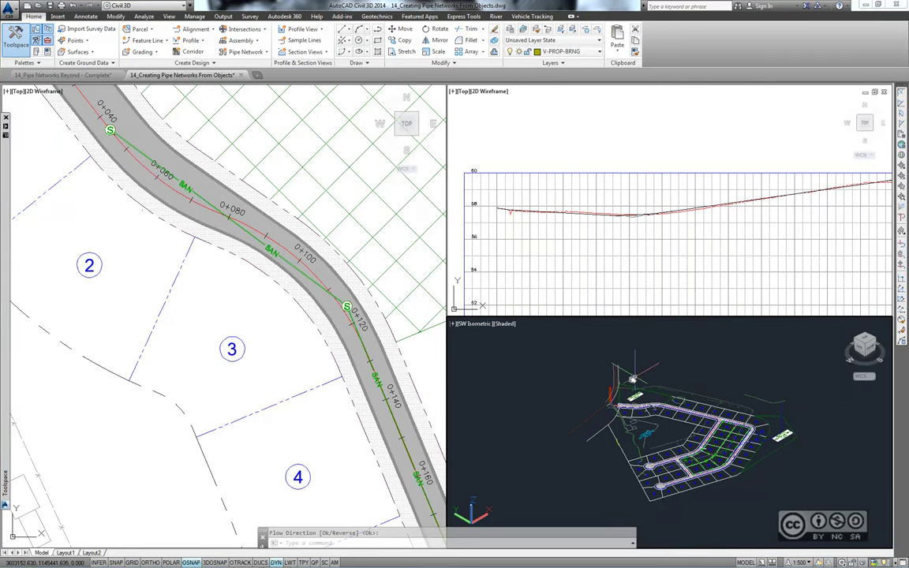
pyautogui.scroll(2, 638, 436)
pyautogui.scroll(2, 638, 435)
pyautogui.scroll(2, 620, 377)
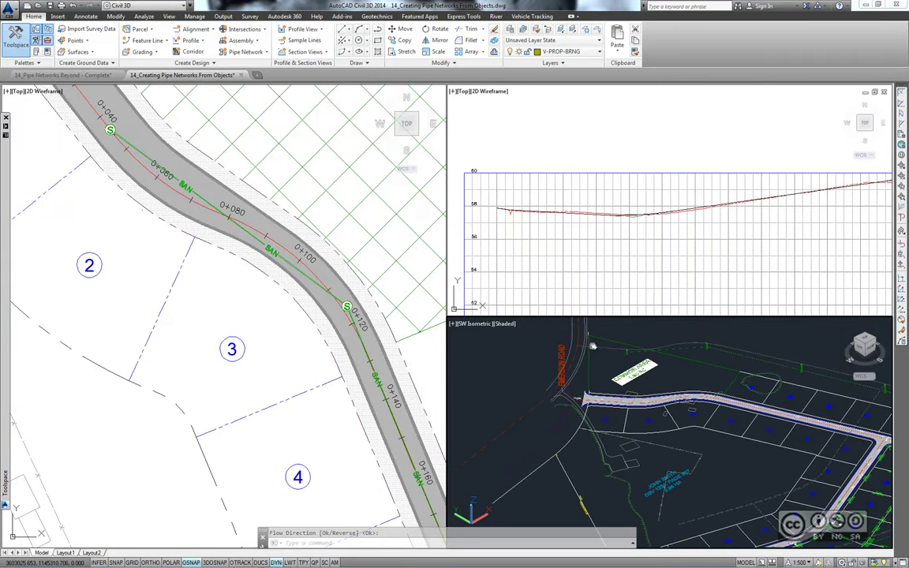
pyautogui.scroll(3, 620, 378)
pyautogui.moveTo(649, 386); pyautogui.dragTo(702, 371, button='middle')
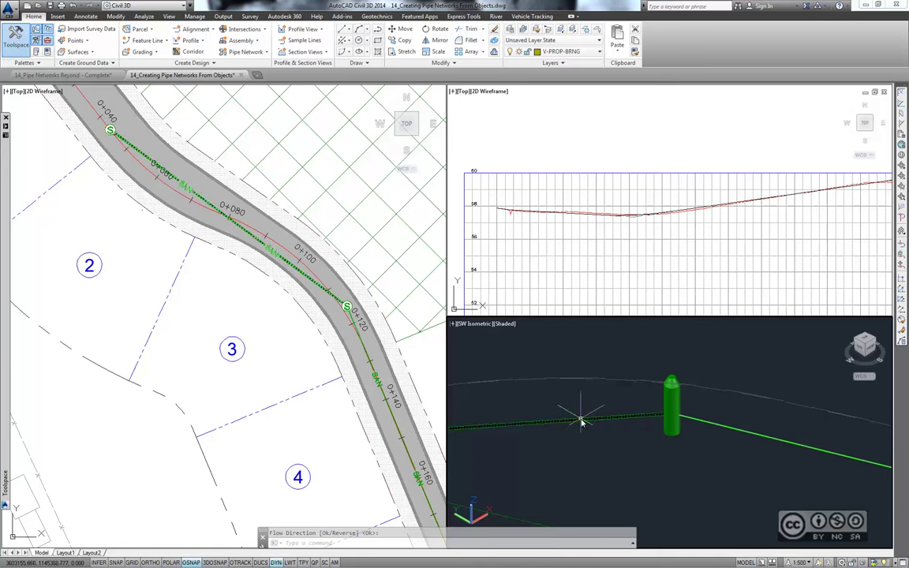
pyautogui.scroll(1, 583, 424)
pyautogui.scroll(1, 582, 424)
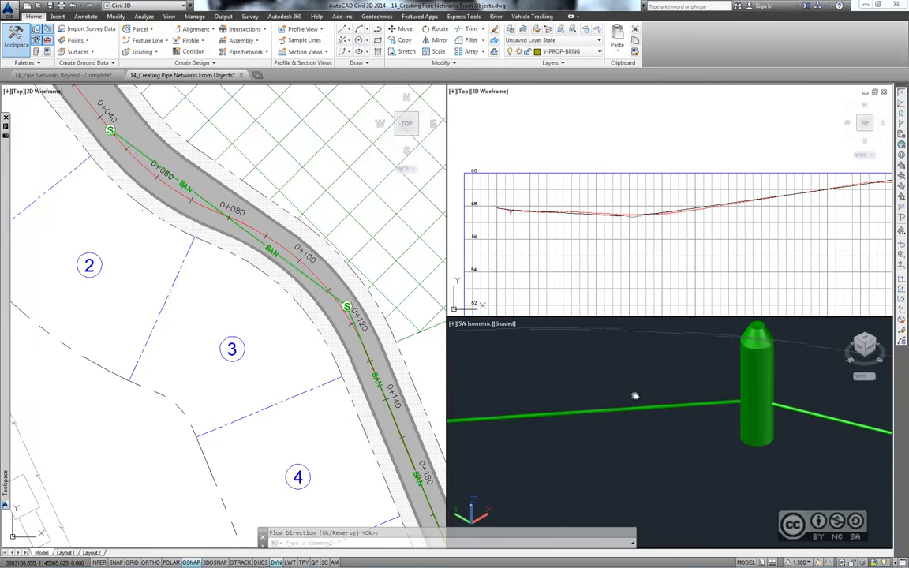
pyautogui.scroll(1, 631, 386)
pyautogui.moveTo(280, 361); pyautogui.dragTo(260, 264, button='middle')
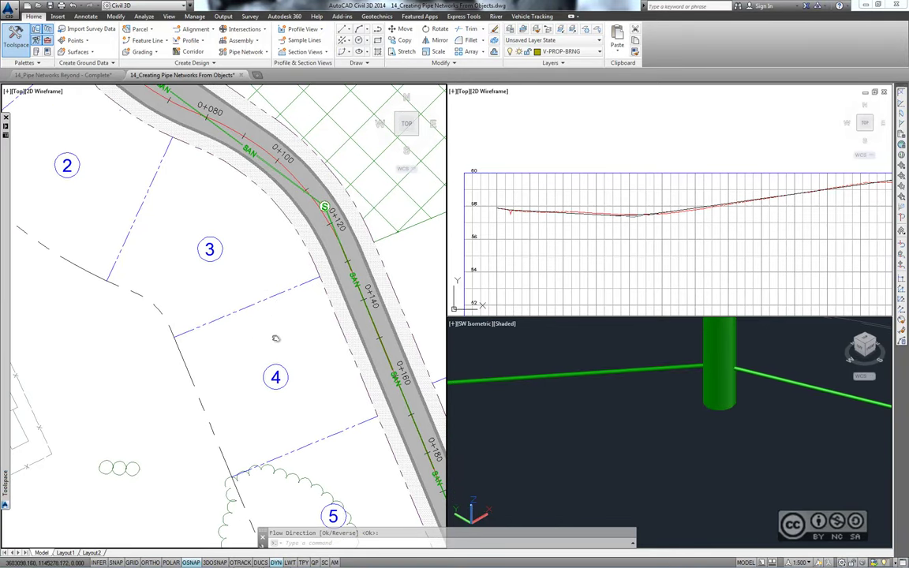
pyautogui.scroll(-3, 273, 339)
pyautogui.scroll(-2, 350, 309)
pyautogui.scroll(2, 228, 345)
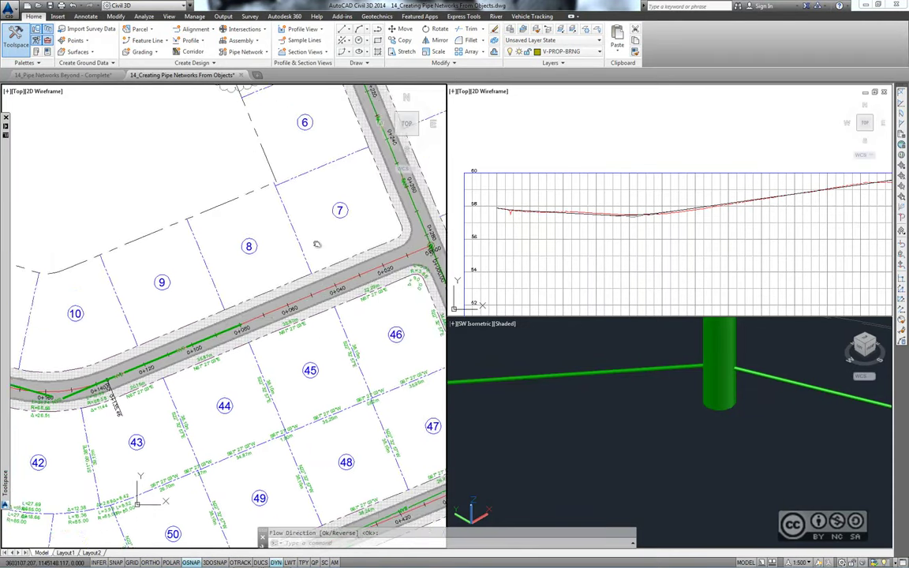
pyautogui.moveTo(244, 331)
pyautogui.mouseDown(button='middle')
pyautogui.moveTo(310, 309)
pyautogui.moveTo(256, 291)
pyautogui.moveTo(305, 295)
pyautogui.mouseUp(button='middle')
pyautogui.scroll(2, 256, 292)
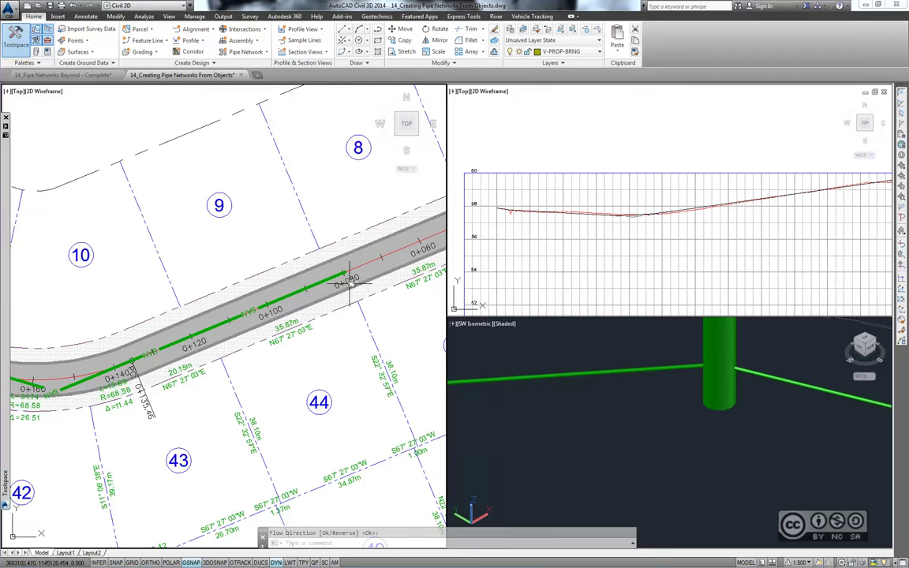
pyautogui.moveTo(276, 304); pyautogui.dragTo(304, 276, button='middle')
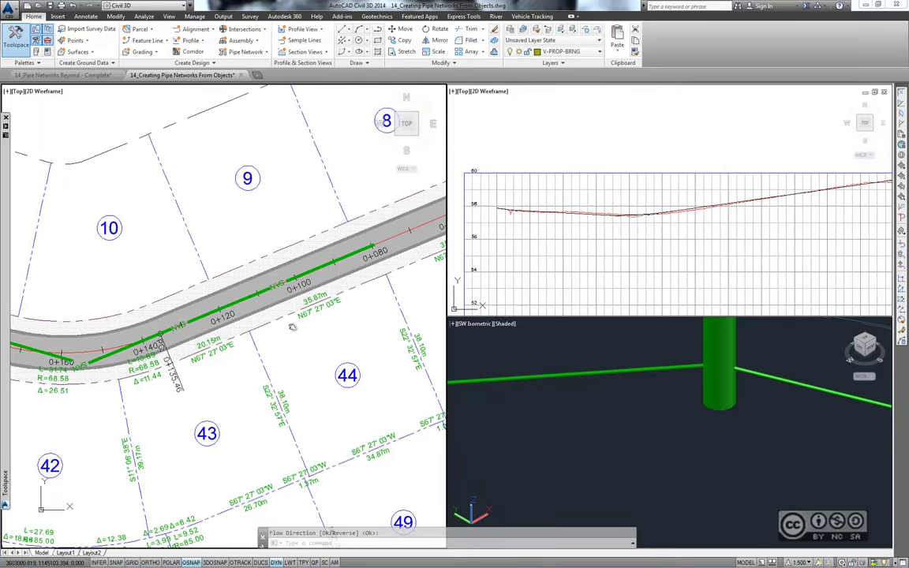
pyautogui.scroll(-5, 237, 332)
pyautogui.scroll(7, 191, 410)
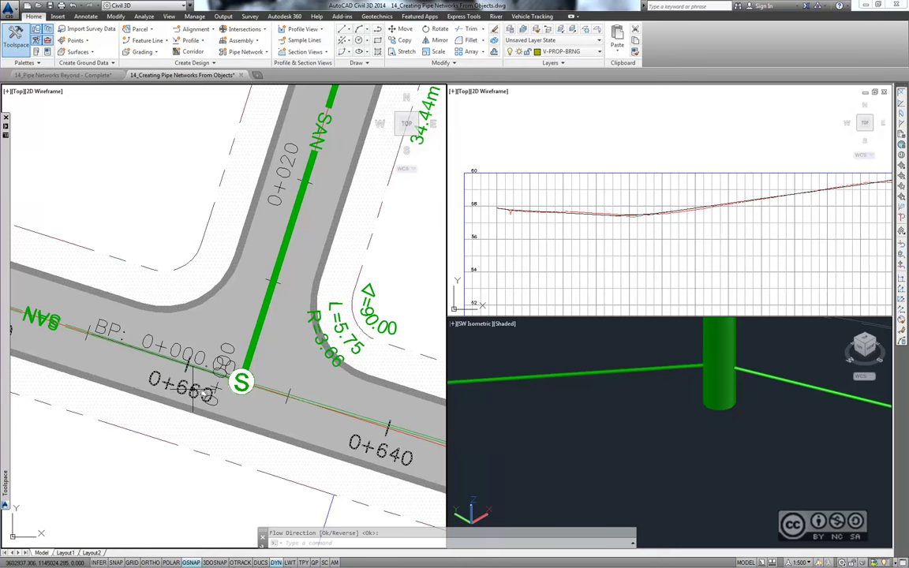
pyautogui.scroll(-2, 275, 389)
pyautogui.scroll(-5, 79, 414)
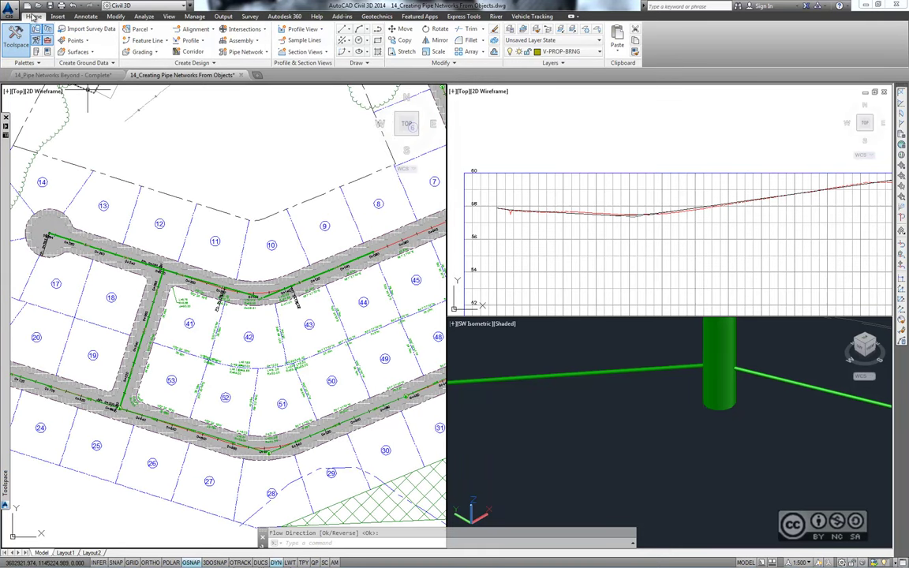
# Start a pipe network from the other road polyline, accepting the suggested flow direction.
pyautogui.click(255, 53)
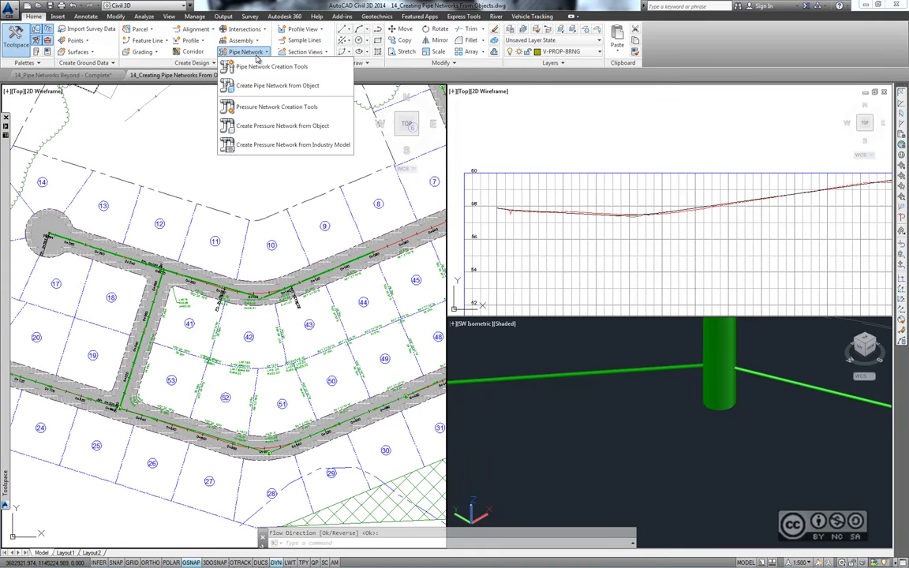
pyautogui.click(274, 85)
pyautogui.moveTo(337, 222); pyautogui.dragTo(285, 223, button='middle')
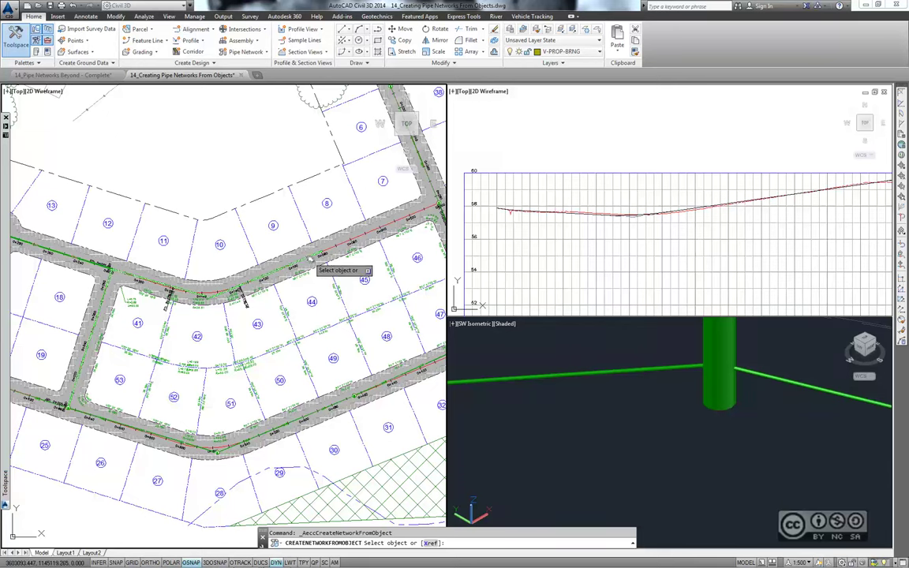
pyautogui.click(309, 262)
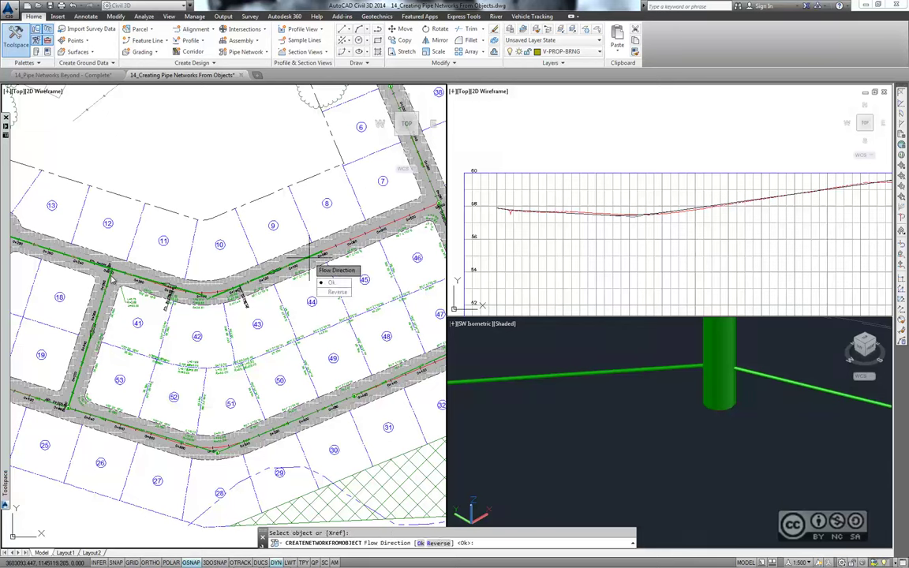
pyautogui.press('Return')
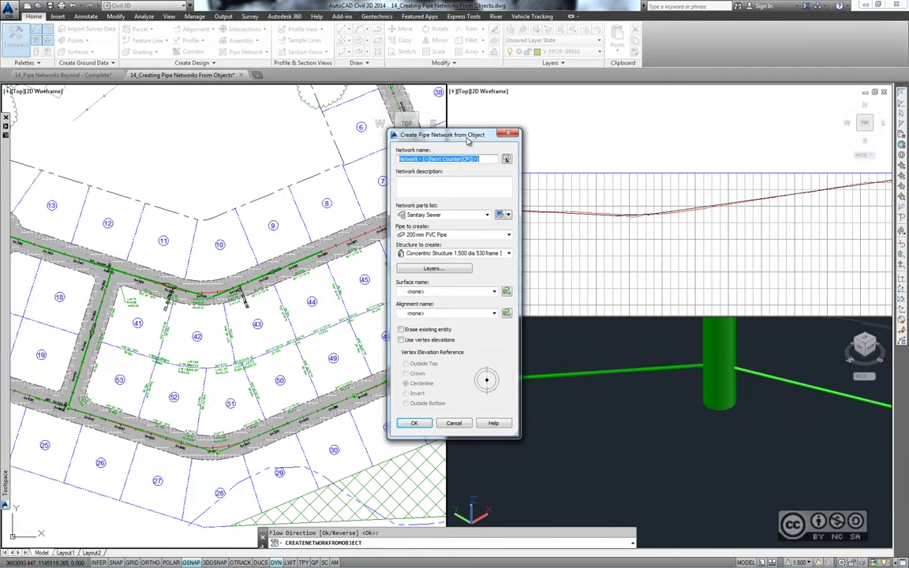
# Name the network 'Sanitary-2' on Road FG and Madison Lane, erasing the source polyline.
pyautogui.click(486, 160)
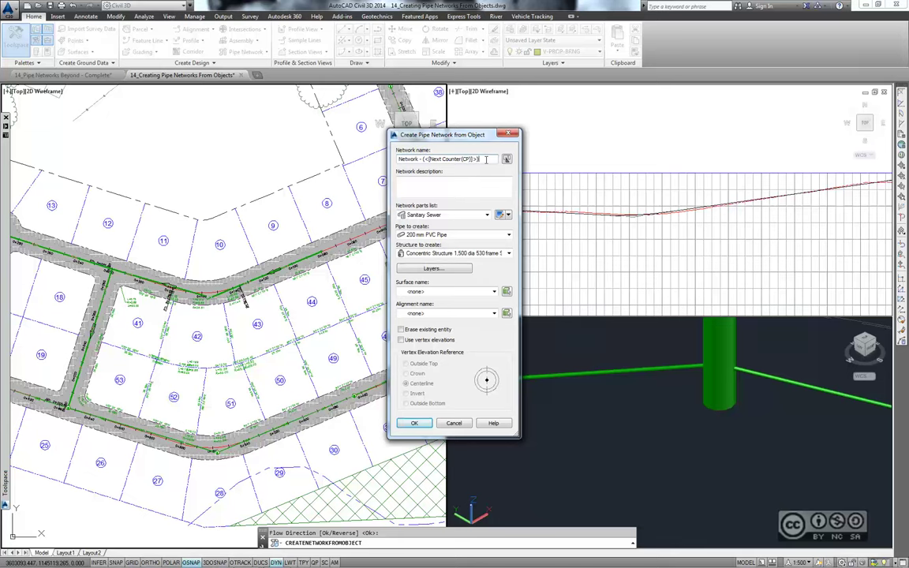
pyautogui.hotkey('ctrl', 'a')
pyautogui.write('Sanitary-2')
pyautogui.click(416, 292)
pyautogui.click(423, 307)
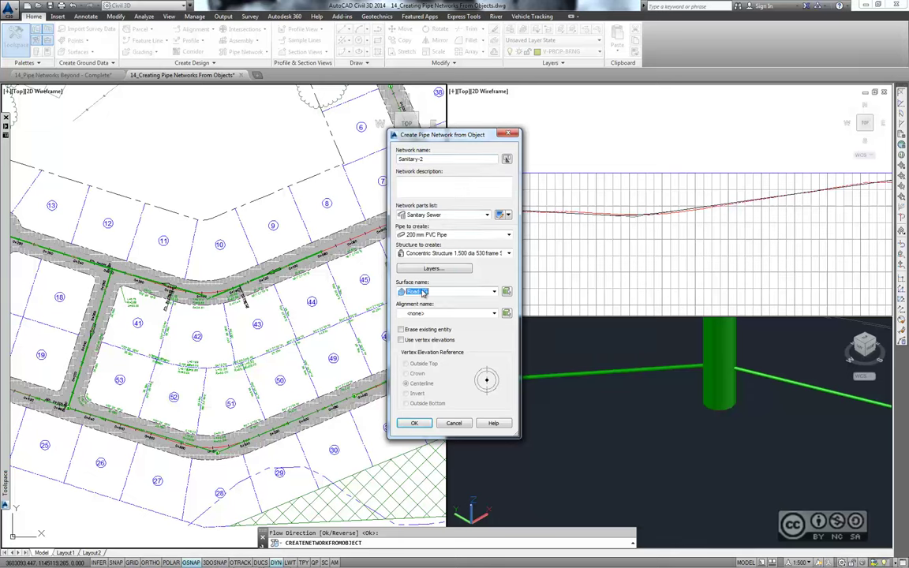
pyautogui.click(423, 313)
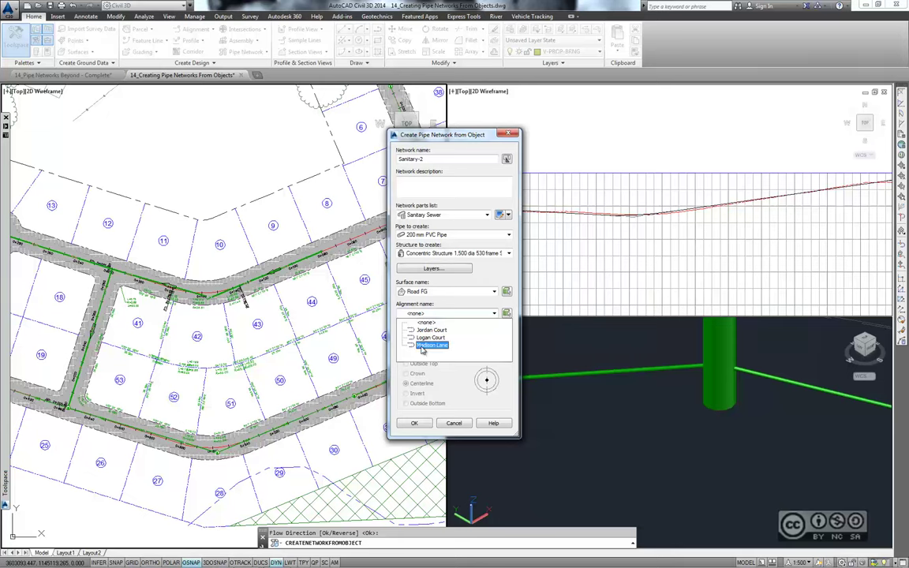
pyautogui.click(426, 338)
pyautogui.click(401, 330)
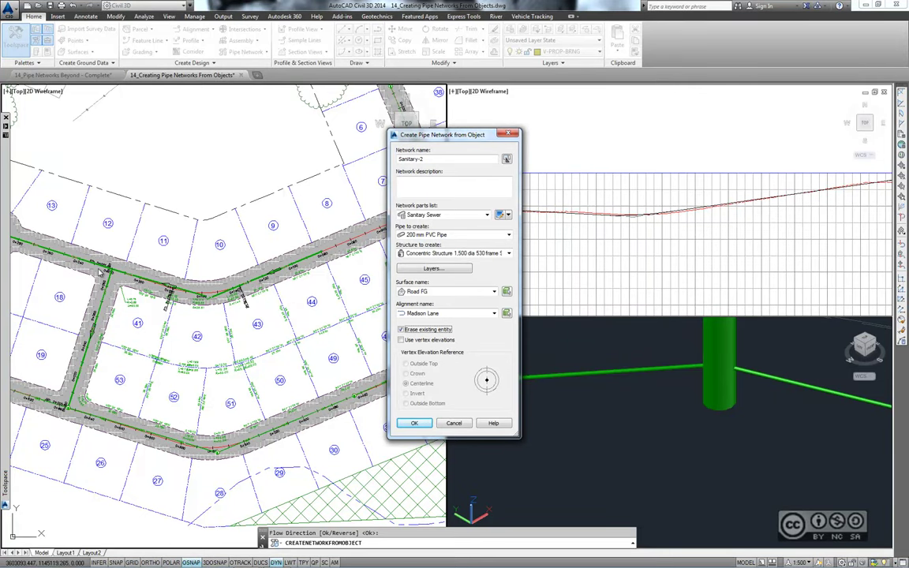
# Confirm Sanitary-2, then convert the cul-de-sac polyline, accepting its flow direction.
pyautogui.click(414, 423)
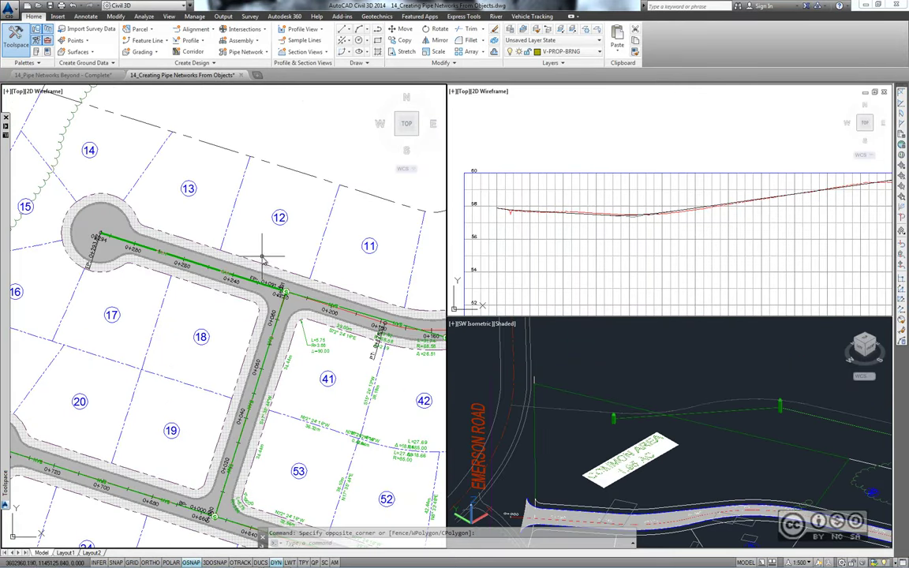
pyautogui.click(237, 229)
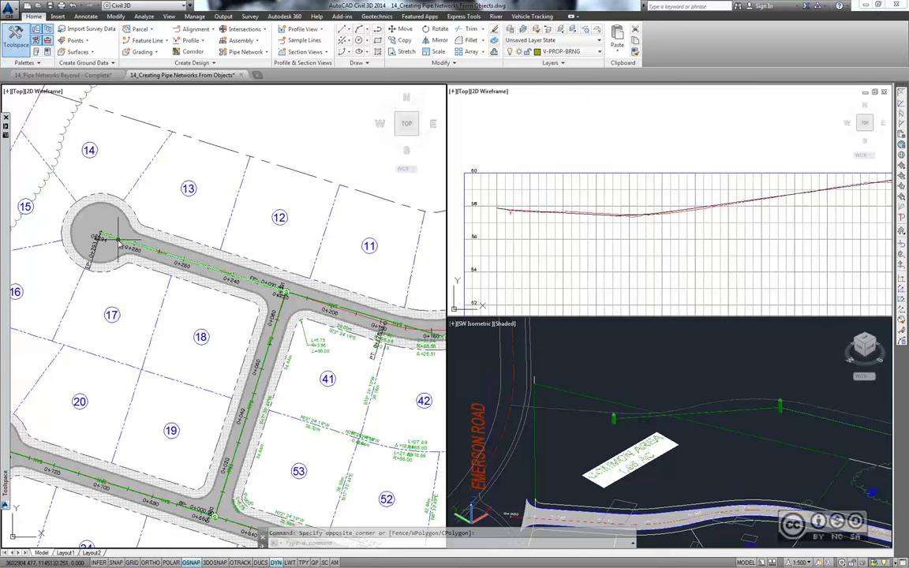
pyautogui.click(245, 51)
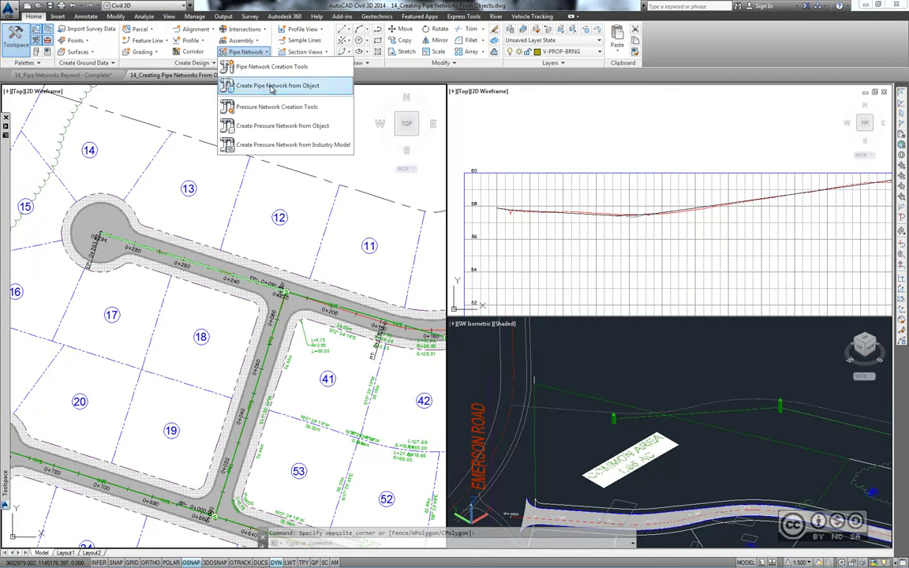
pyautogui.click(272, 89)
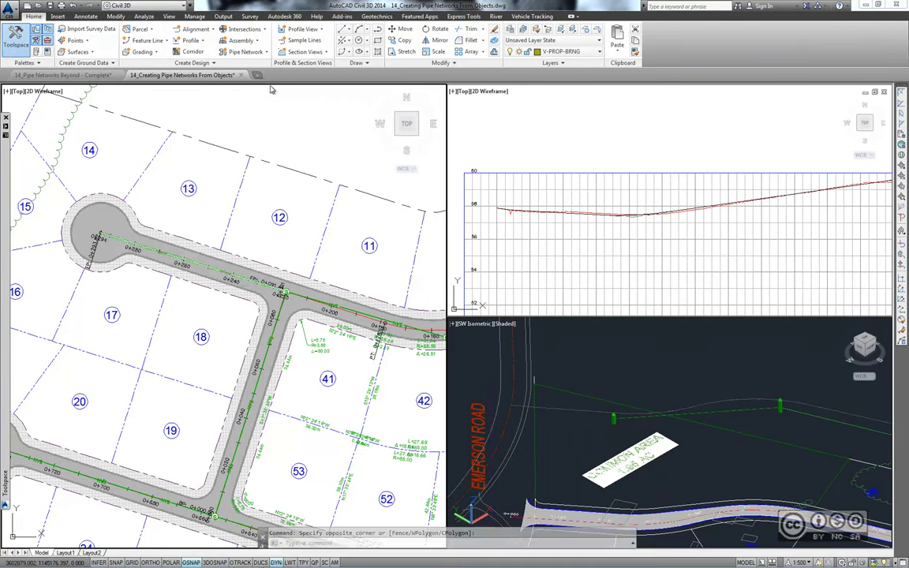
pyautogui.click(162, 255)
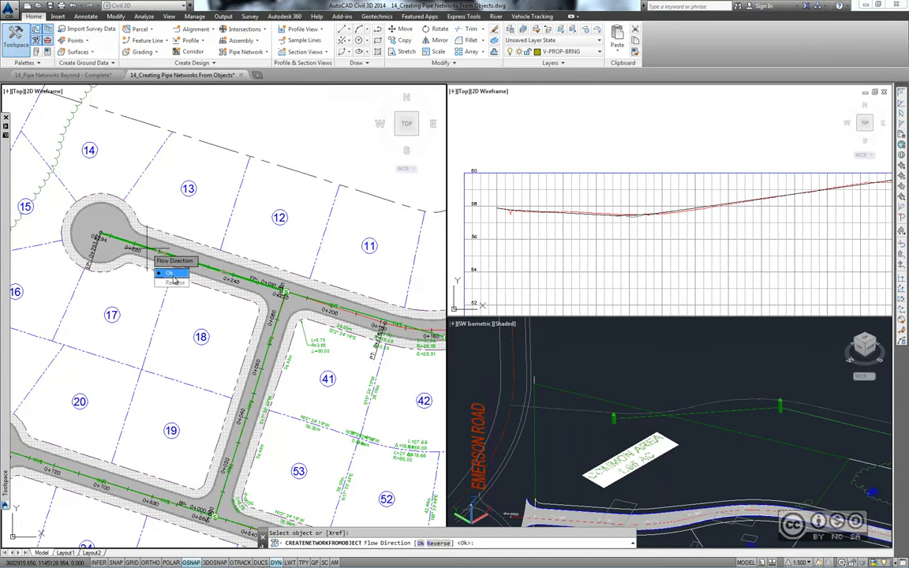
pyautogui.click(167, 273)
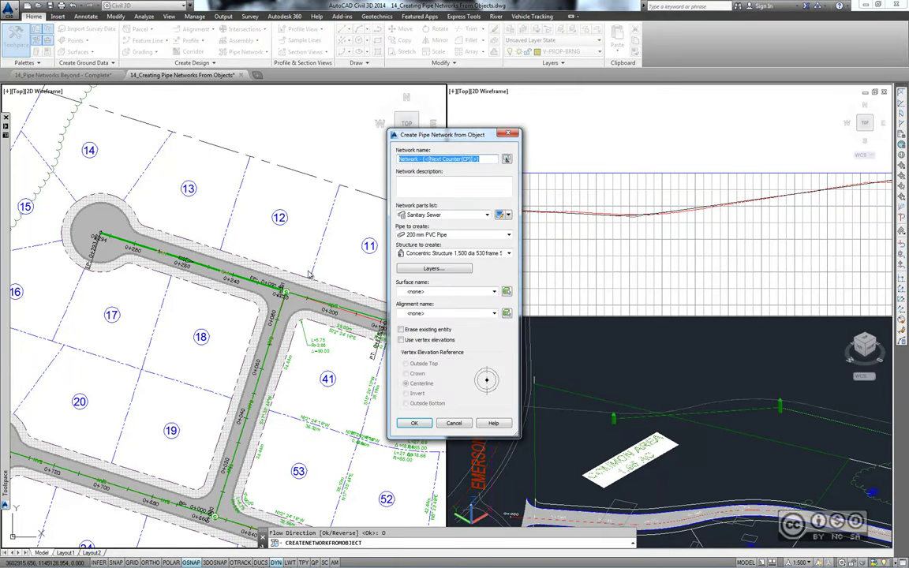
# Create network 'Sanitary-3' on surface Road FG and alignment Madison Lane.
pyautogui.write('Sanitary')
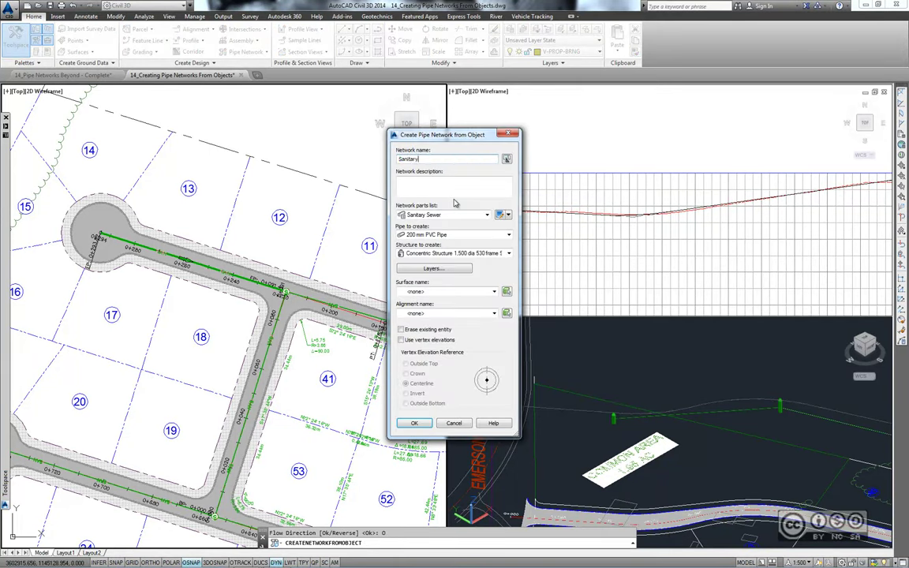
pyautogui.write('-3')
pyautogui.click(436, 292)
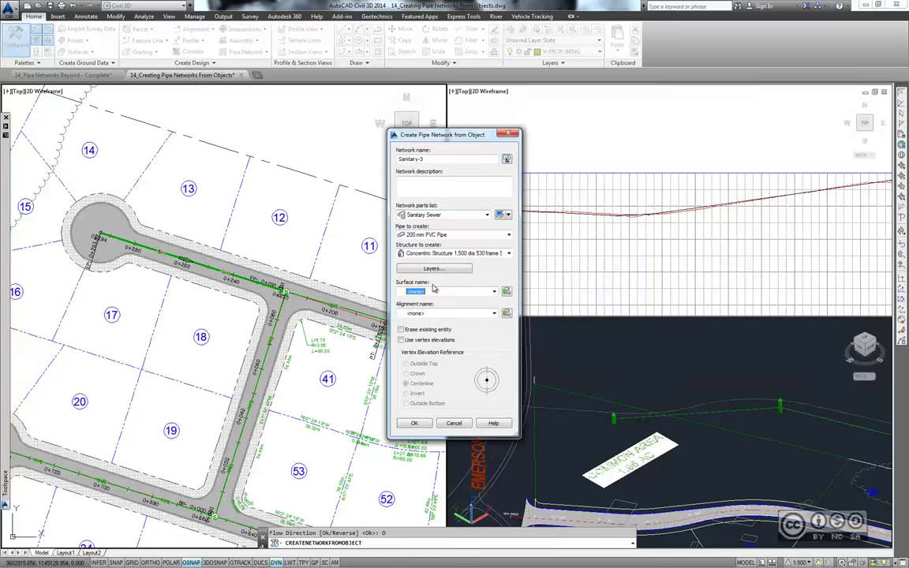
pyautogui.click(433, 290)
pyautogui.click(422, 304)
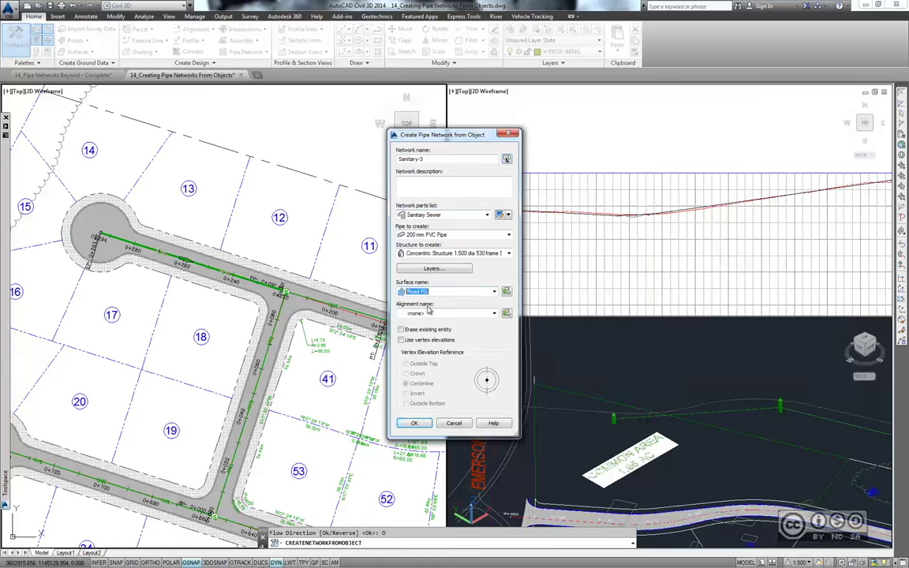
pyautogui.click(426, 314)
pyautogui.click(432, 347)
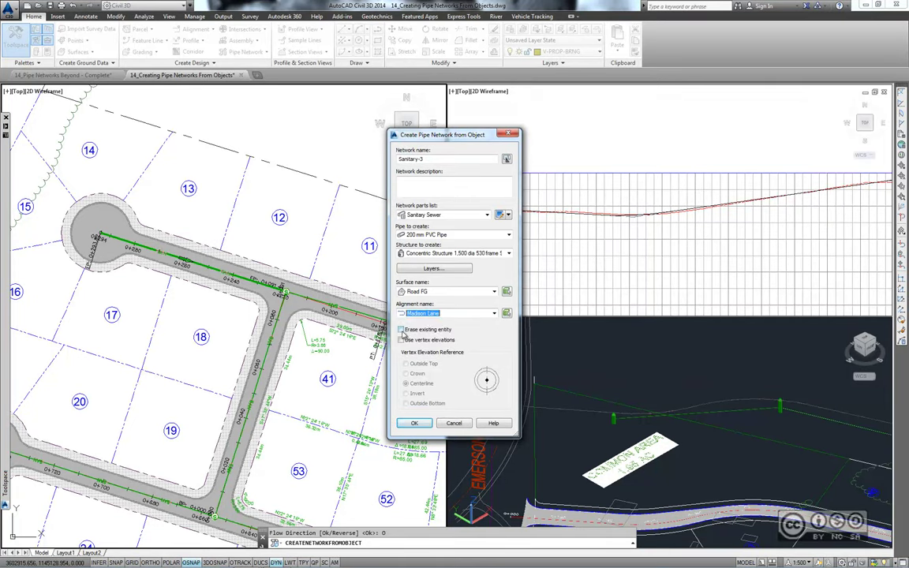
pyautogui.click(414, 423)
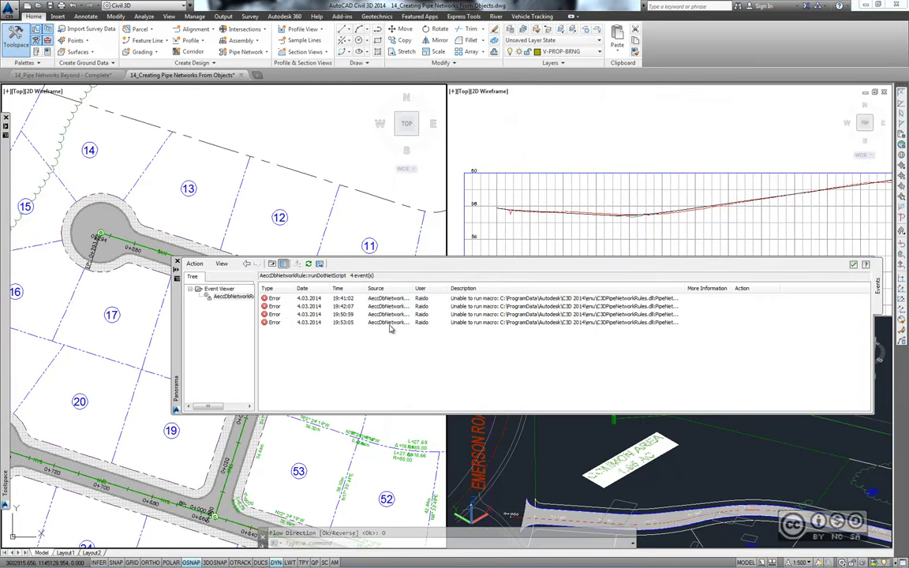
# Close the macro error log and orbit the 3D view to show the whole road network.
pyautogui.click(177, 265)
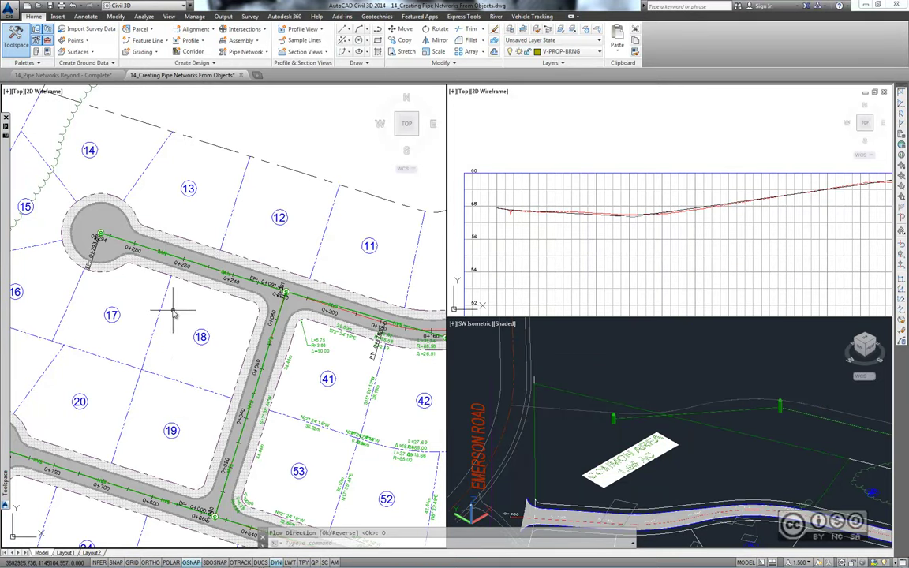
pyautogui.click(700, 457)
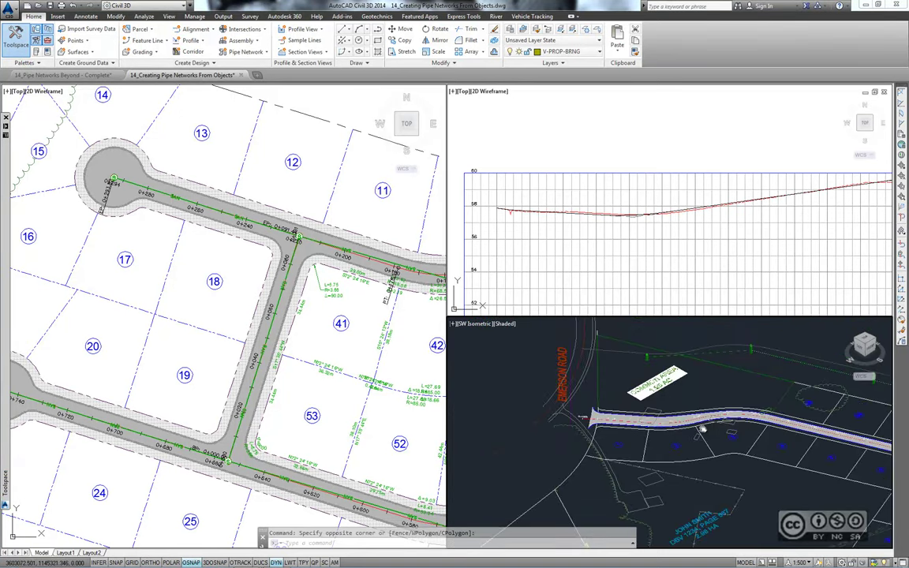
pyautogui.scroll(-3, 701, 428)
pyautogui.keyDown('shift'); pyautogui.moveTo(702, 428); pyautogui.dragTo(639, 420, button='middle'); pyautogui.keyUp('shift')
pyautogui.scroll(3, 639, 419)
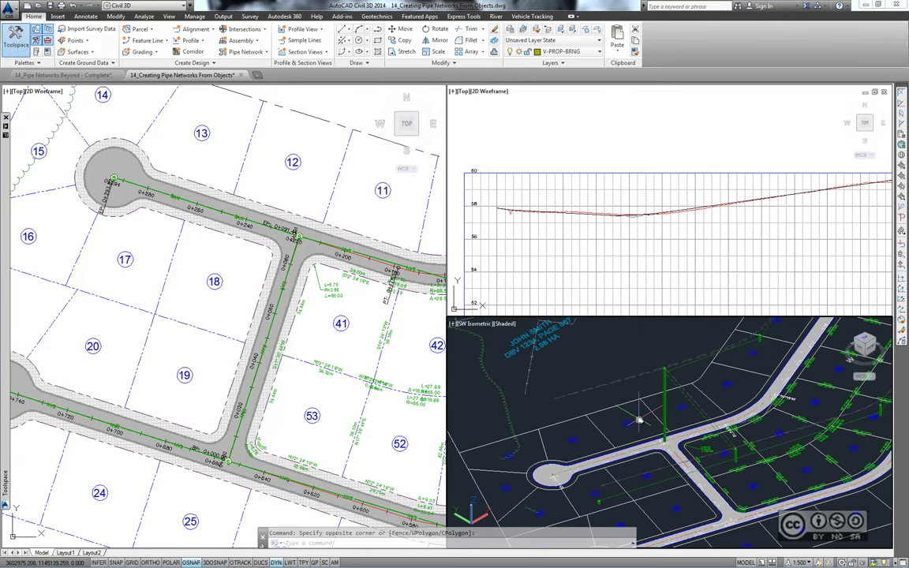
pyautogui.scroll(-2, 633, 419)
pyautogui.scroll(2, 633, 419)
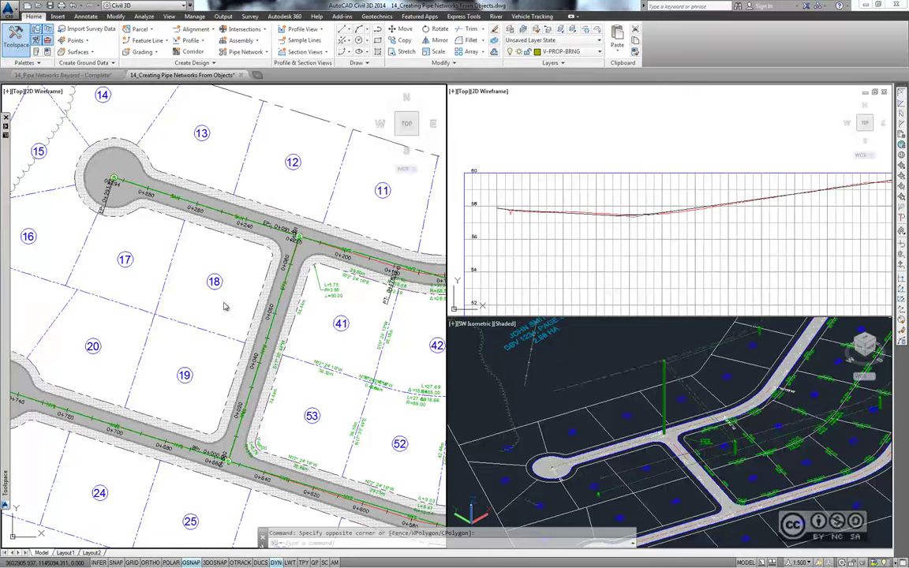
# Create a new pipe network, Network - (3), with the default Storm Sewer settings.
pyautogui.click(267, 53)
pyautogui.click(288, 72)
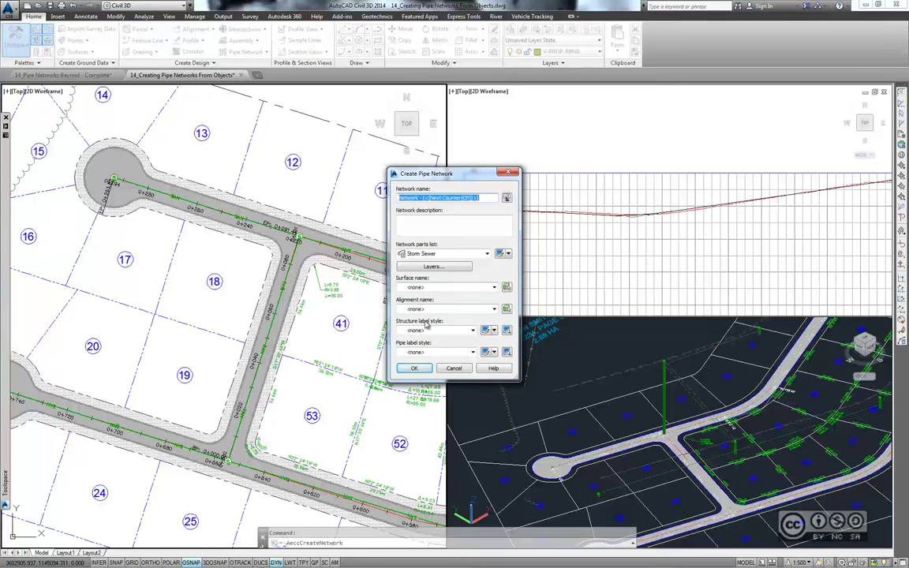
pyautogui.click(415, 369)
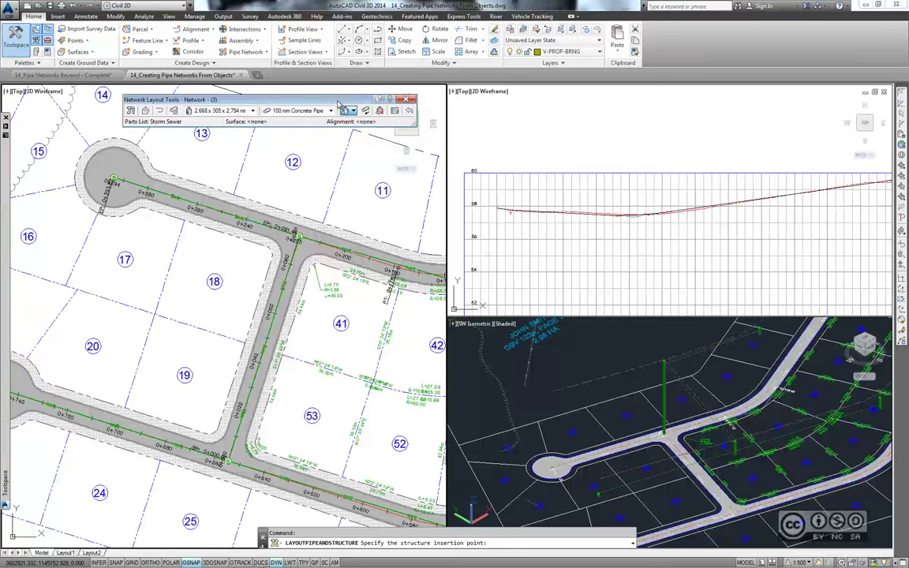
# Open 14_Creating Pipe Networks By Layout.dwg and frame the road beside the common area.
pyautogui.click(34, 6)
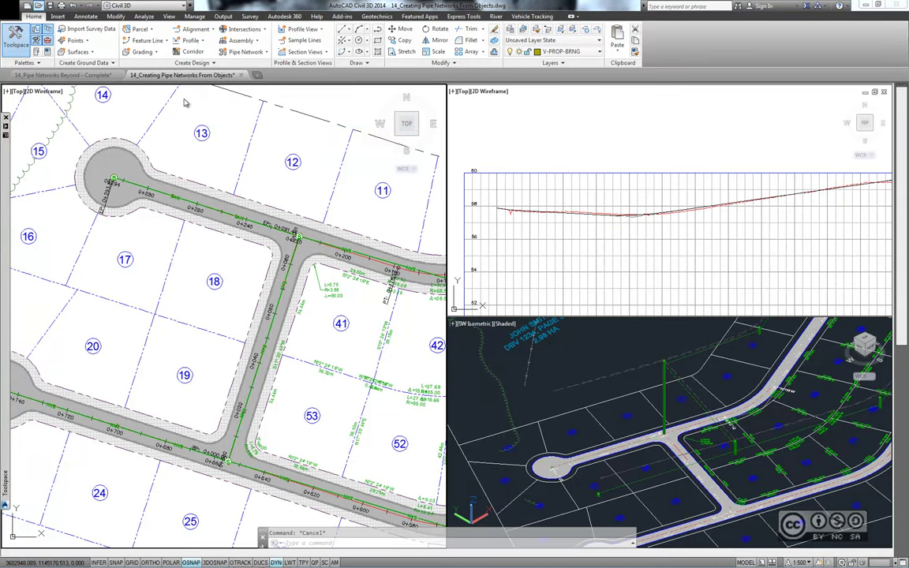
pyautogui.scroll(-1, 292, 277)
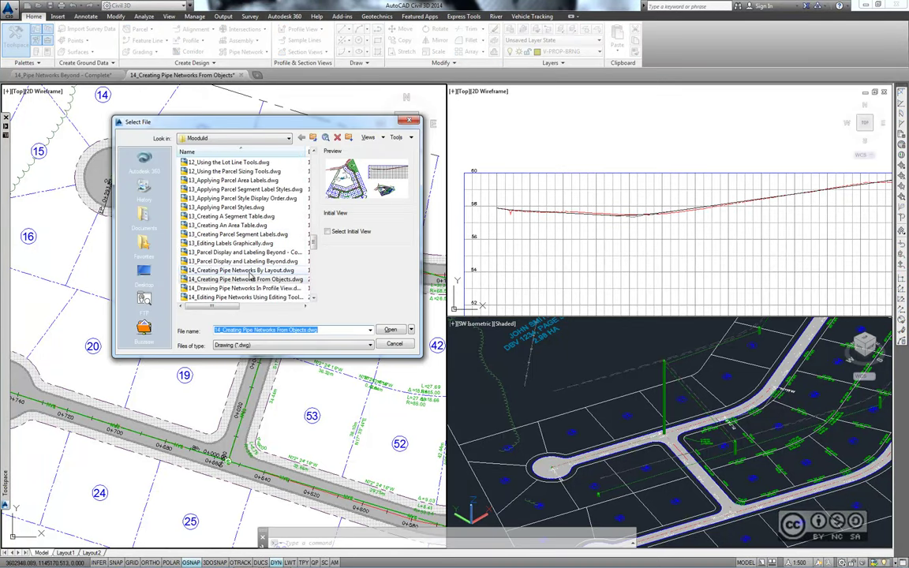
pyautogui.click(251, 271)
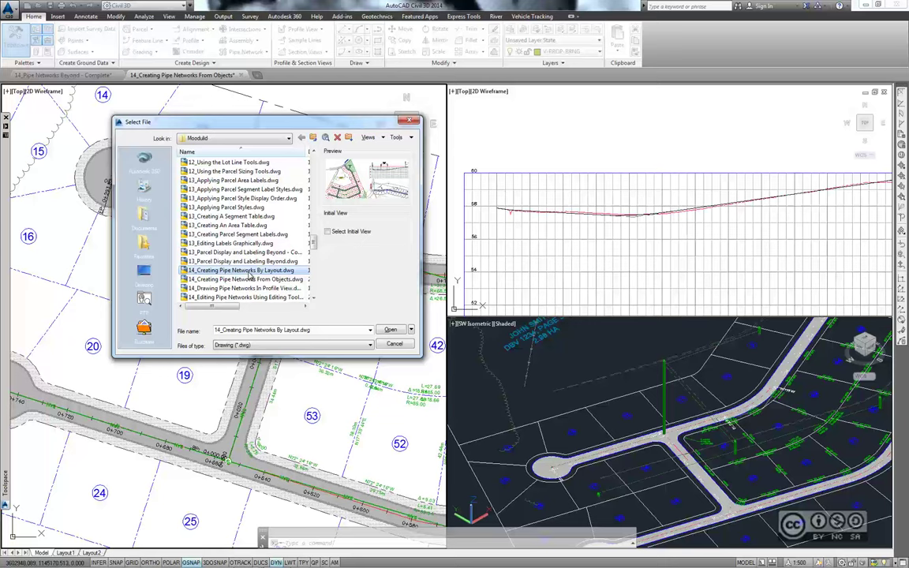
pyautogui.click(390, 329)
pyautogui.scroll(2, 202, 194)
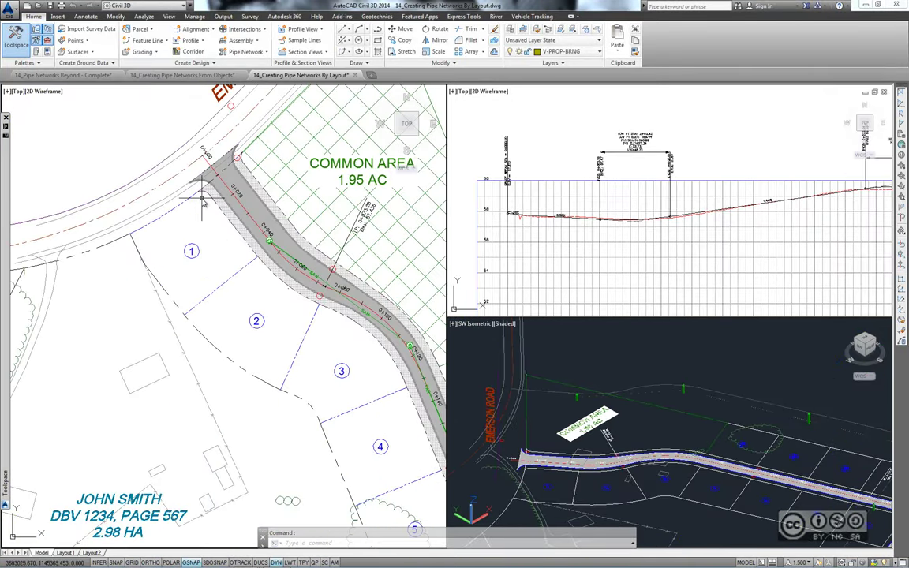
pyautogui.scroll(2, 197, 197)
pyautogui.scroll(1, 180, 204)
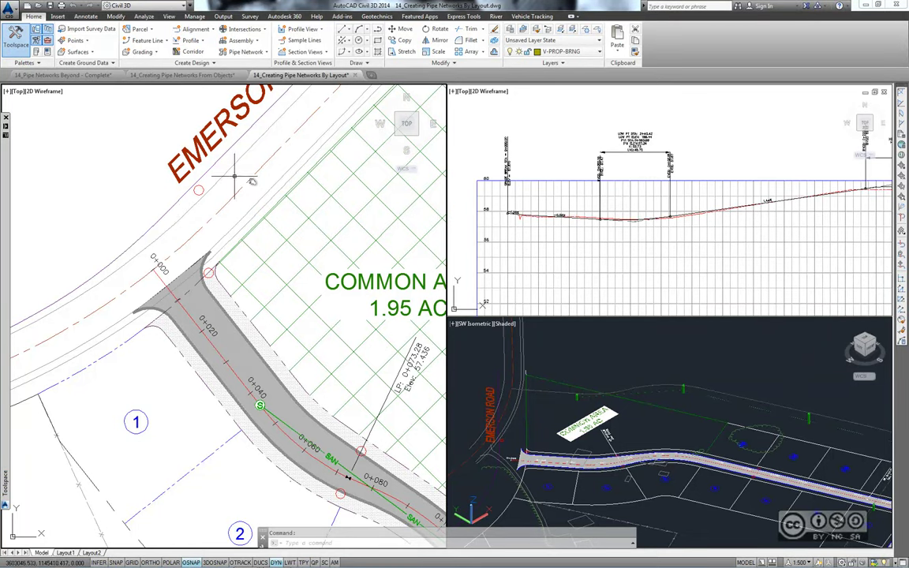
pyautogui.moveTo(211, 159); pyautogui.dragTo(144, 125, button='middle')
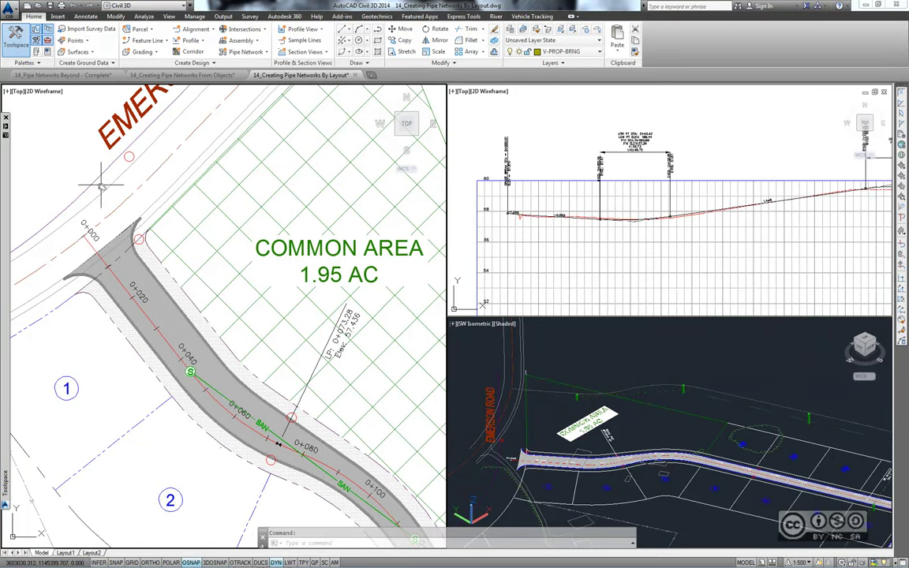
pyautogui.moveTo(79, 179); pyautogui.dragTo(109, 188, button='middle')
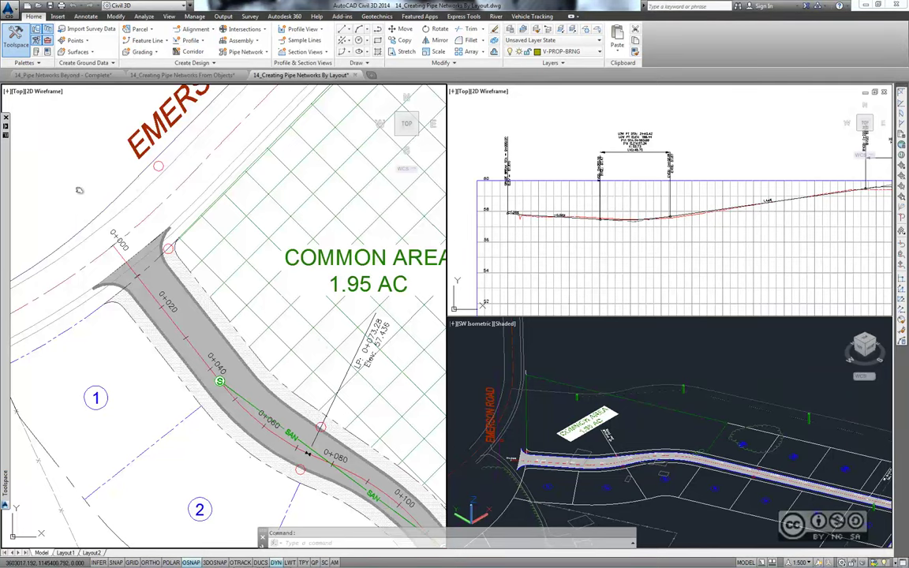
pyautogui.moveTo(80, 178); pyautogui.dragTo(64, 139, button='middle')
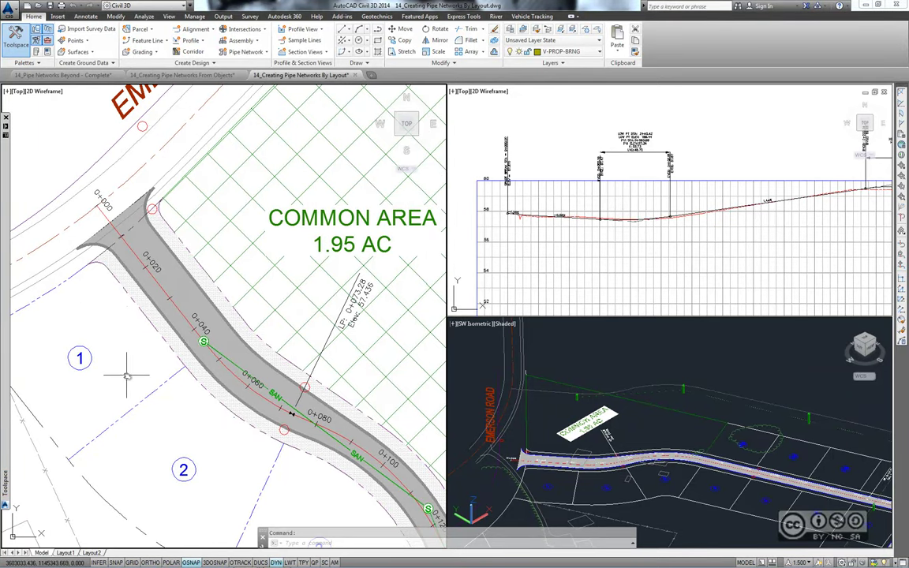
pyautogui.moveTo(130, 373); pyautogui.dragTo(104, 311, button='middle')
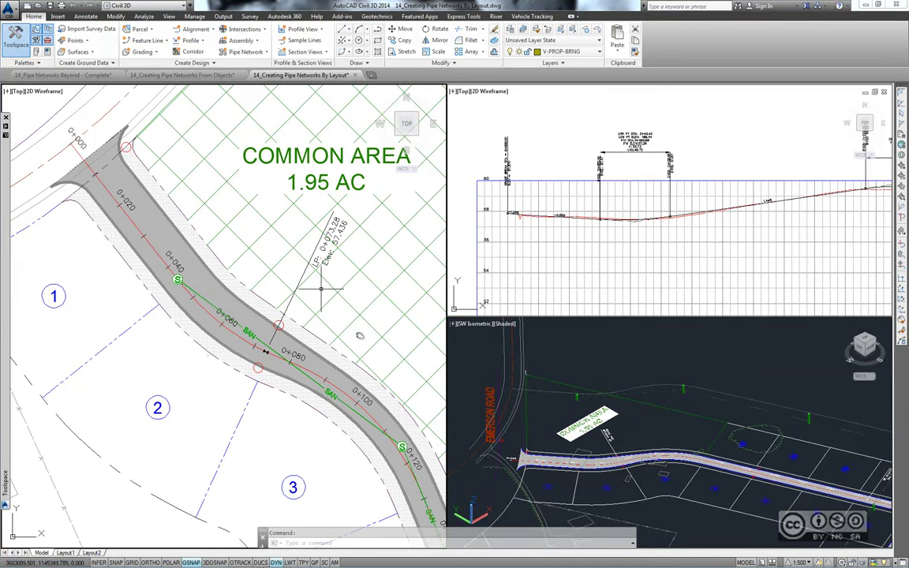
pyautogui.moveTo(368, 355); pyautogui.dragTo(359, 348, button='middle')
pyautogui.moveTo(366, 364); pyautogui.dragTo(367, 366, button='middle')
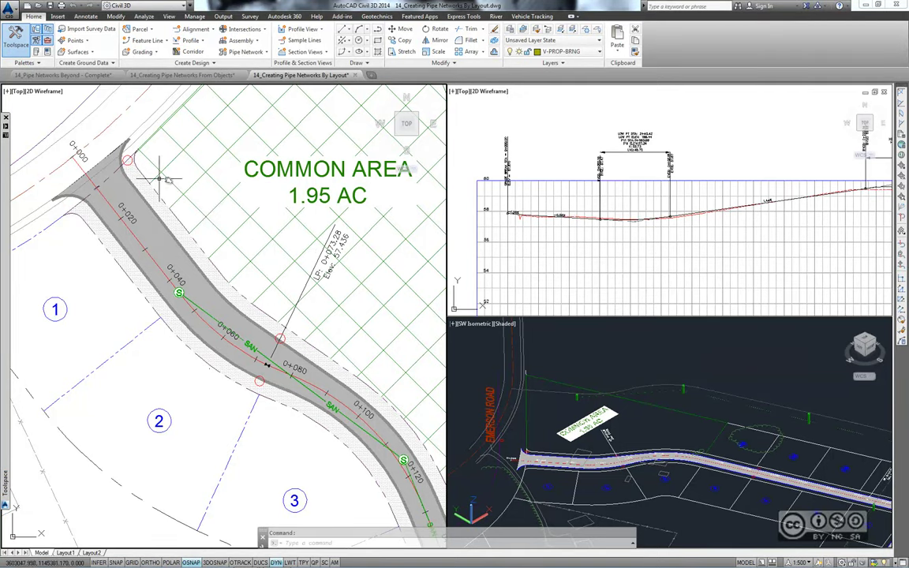
pyautogui.moveTo(250, 243); pyautogui.dragTo(281, 293, button='middle')
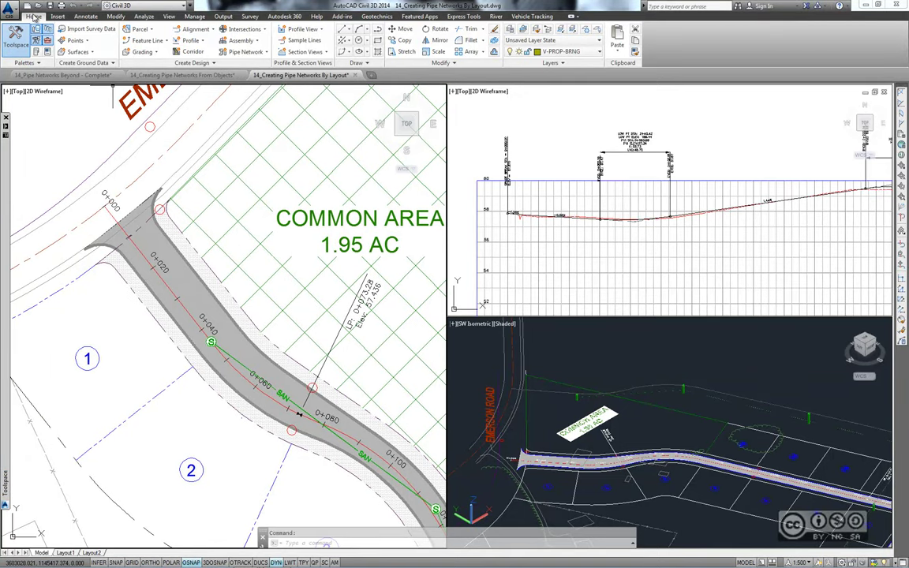
# Create the Storm1 network using Storm Sewer parts, Road FG surface and Jordan Court alignment.
pyautogui.click(266, 52)
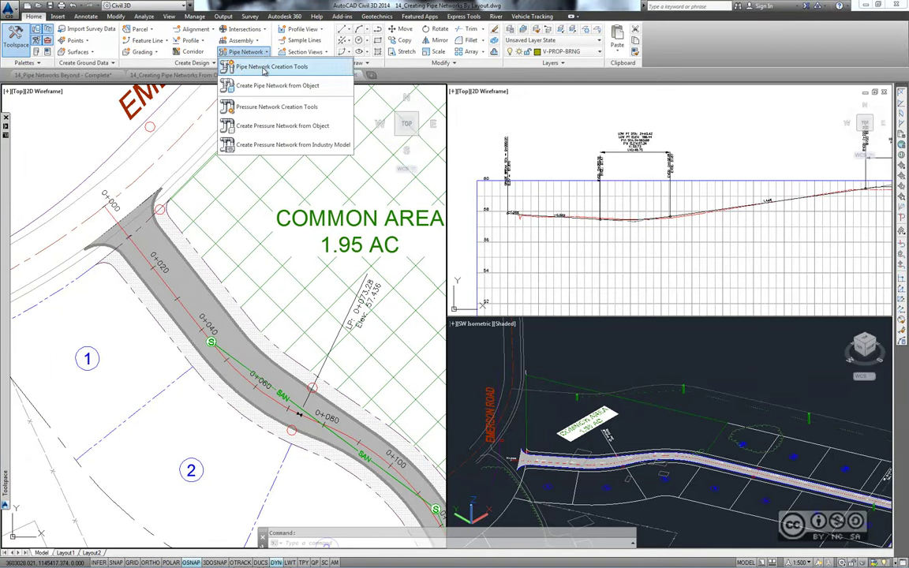
pyautogui.click(245, 67)
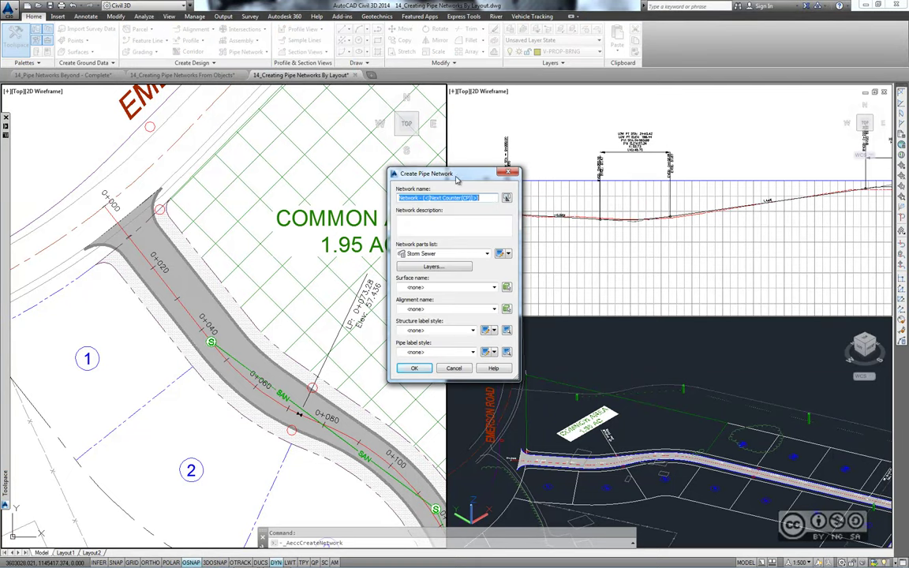
pyautogui.write('Storm1')
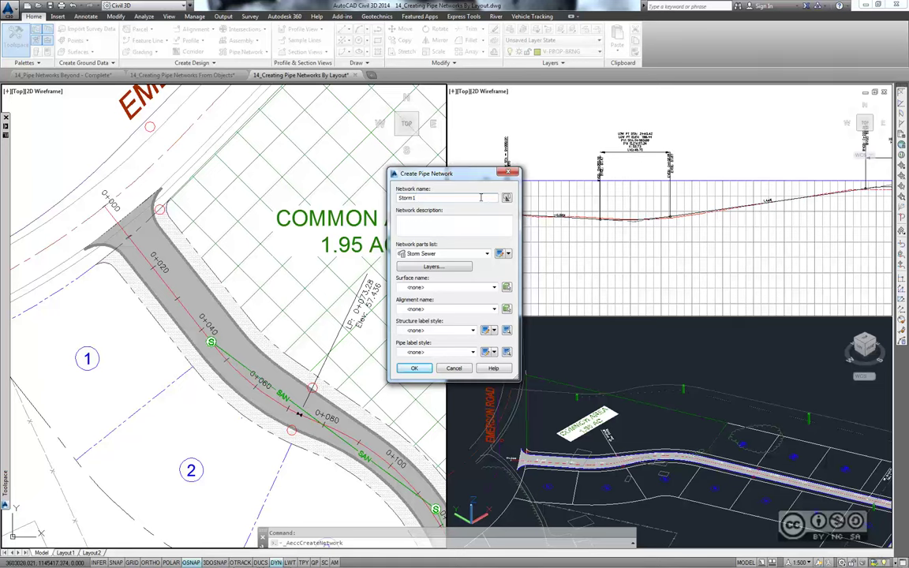
pyautogui.click(433, 254)
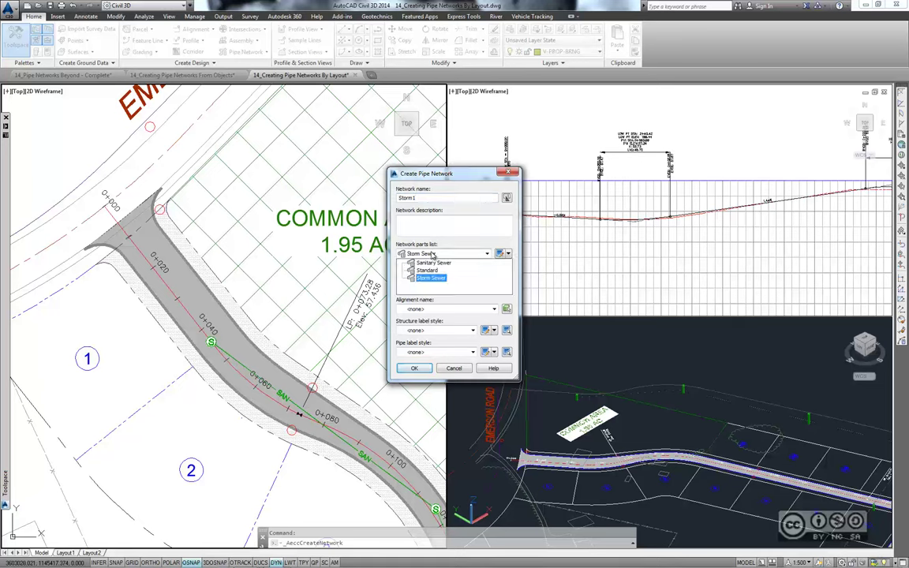
pyautogui.click(431, 278)
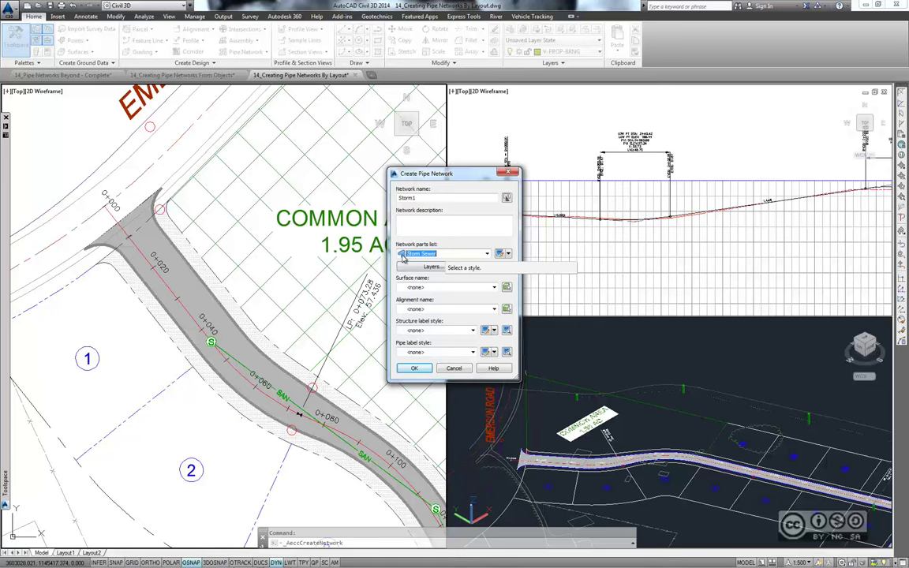
pyautogui.click(430, 287)
pyautogui.click(431, 295)
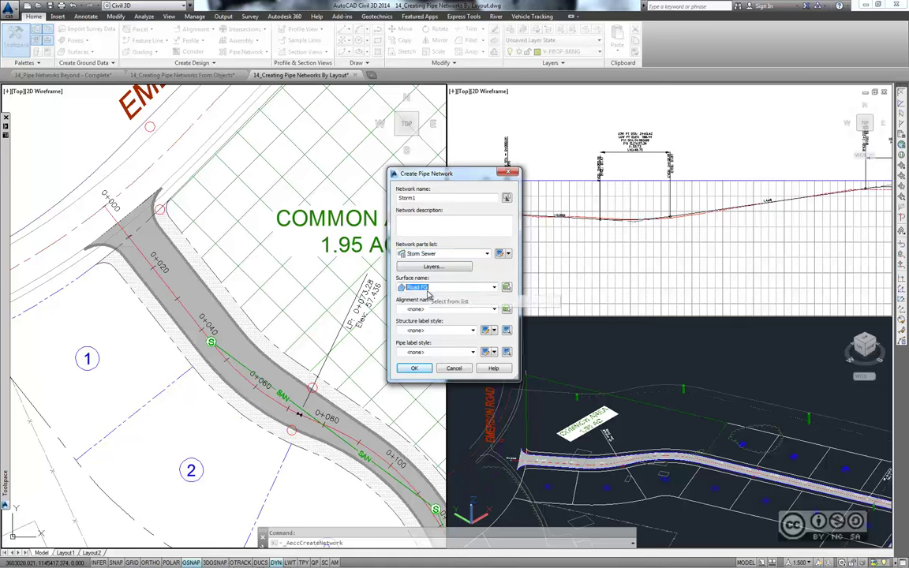
pyautogui.click(433, 308)
pyautogui.click(433, 326)
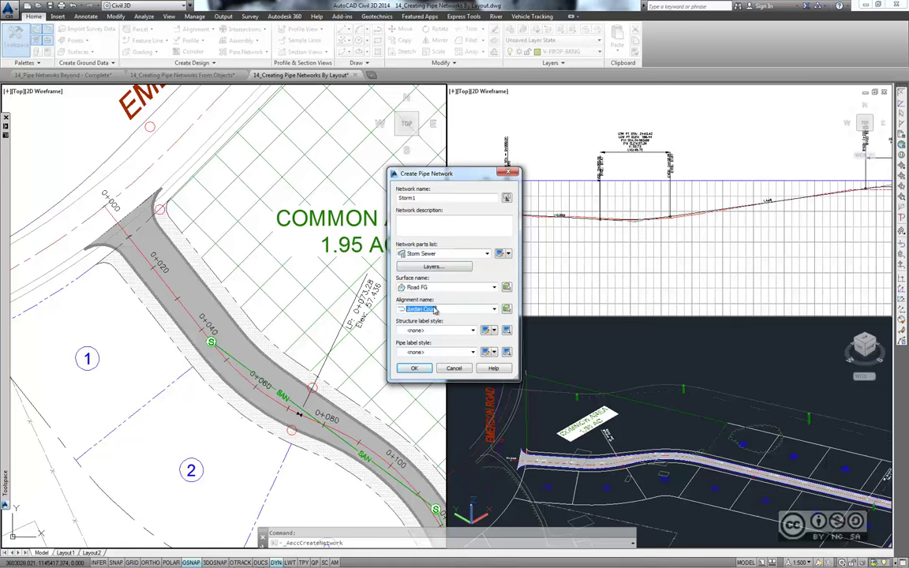
pyautogui.click(415, 369)
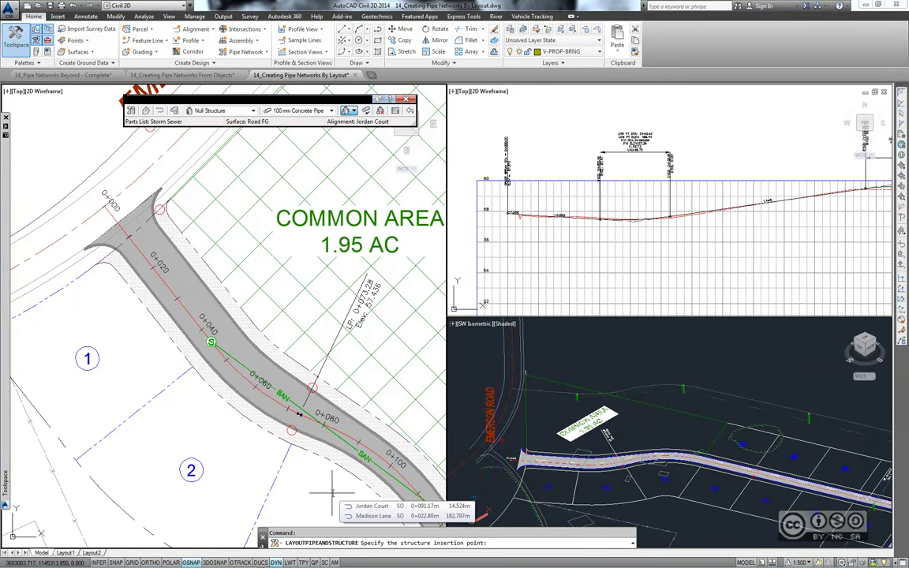
# Zoom to stations 0+140–0+200 and select Curb Inlet structures with 400 mm Concrete Pipe.
pyautogui.moveTo(94, 140); pyautogui.dragTo(123, 208, button='middle')
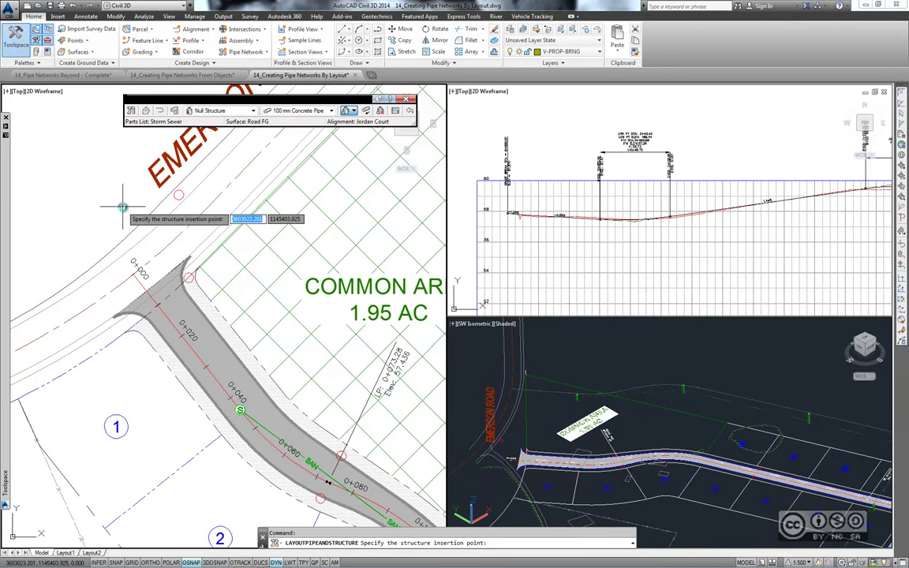
pyautogui.moveTo(401, 473); pyautogui.dragTo(198, 154, button='middle')
pyautogui.scroll(1, 198, 154)
pyautogui.moveTo(332, 442); pyautogui.dragTo(232, 251, button='middle')
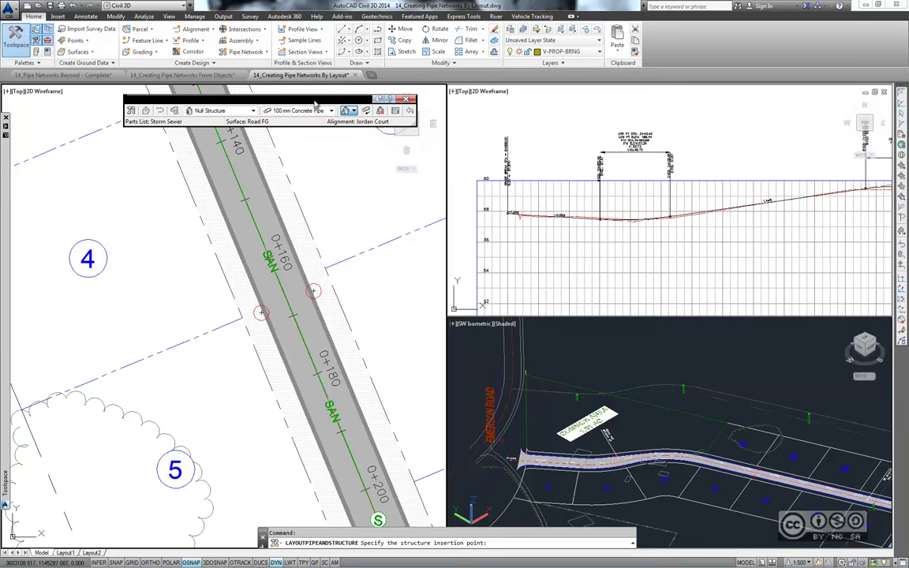
pyautogui.click(254, 112)
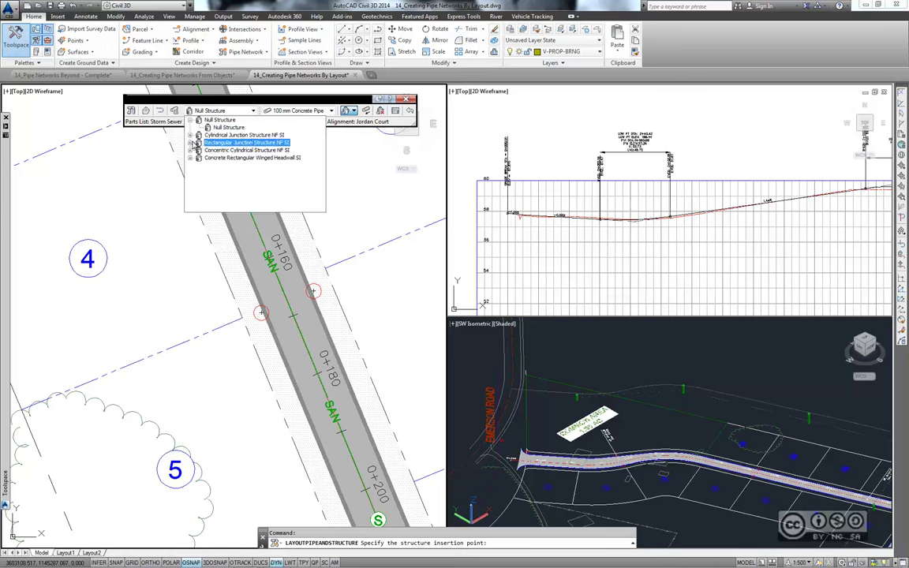
pyautogui.click(190, 143)
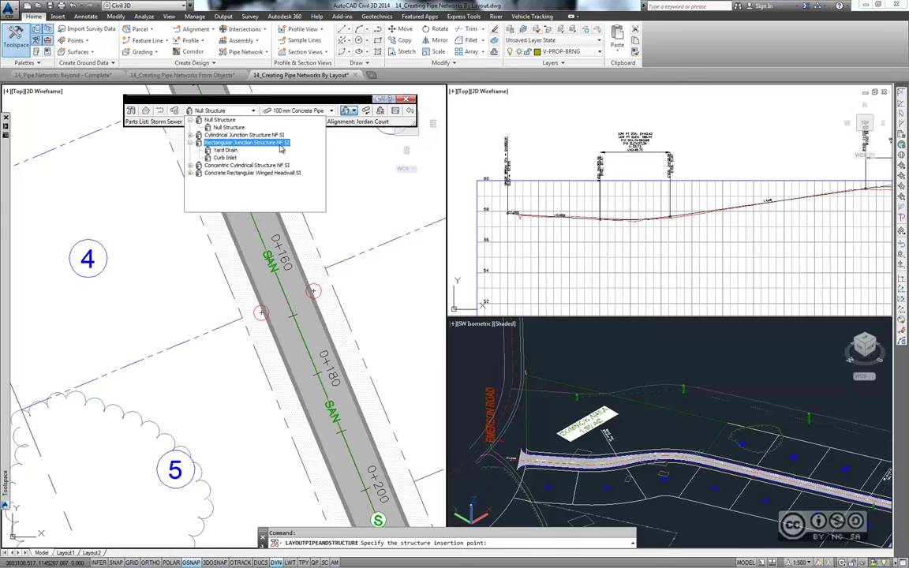
pyautogui.click(222, 157)
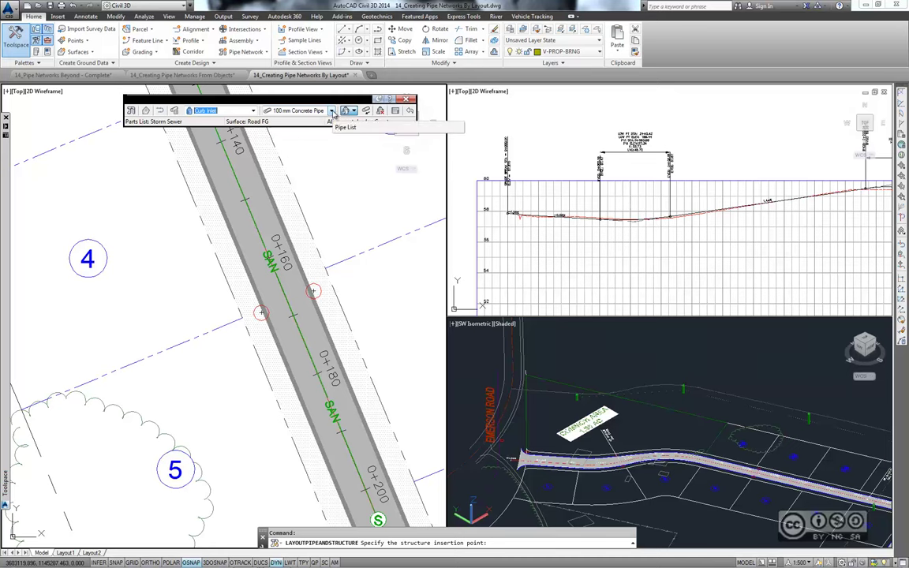
pyautogui.click(331, 111)
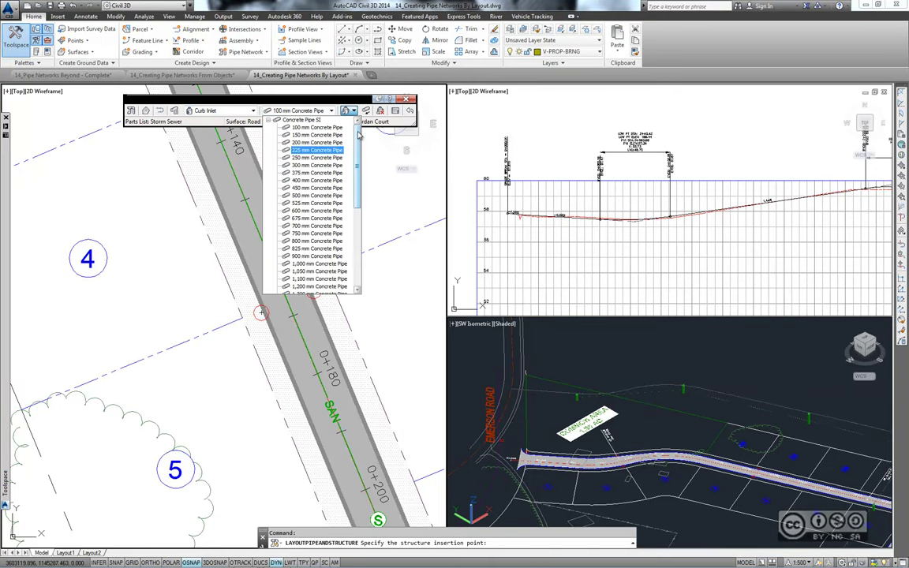
pyautogui.click(316, 181)
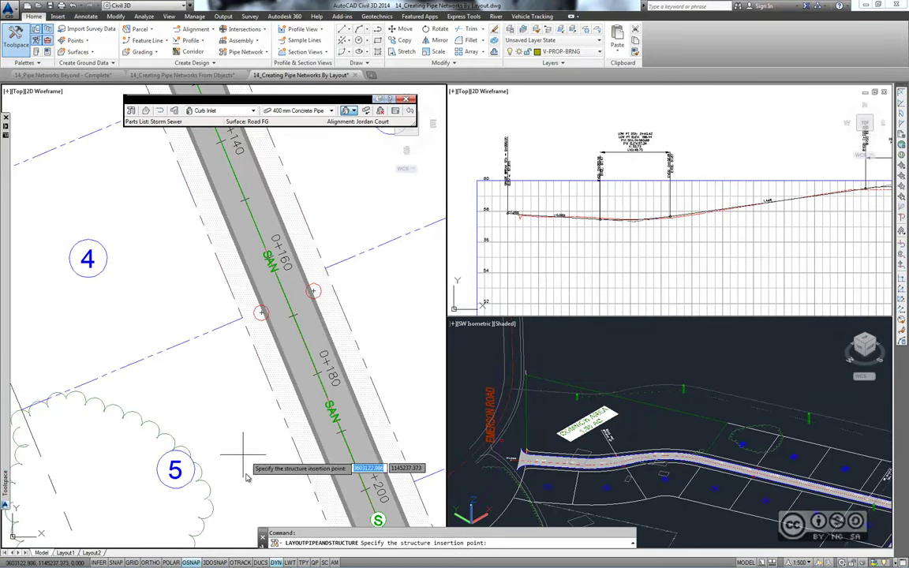
# Clear all object snap modes and enable only Center snap.
pyautogui.rightClick(193, 562)
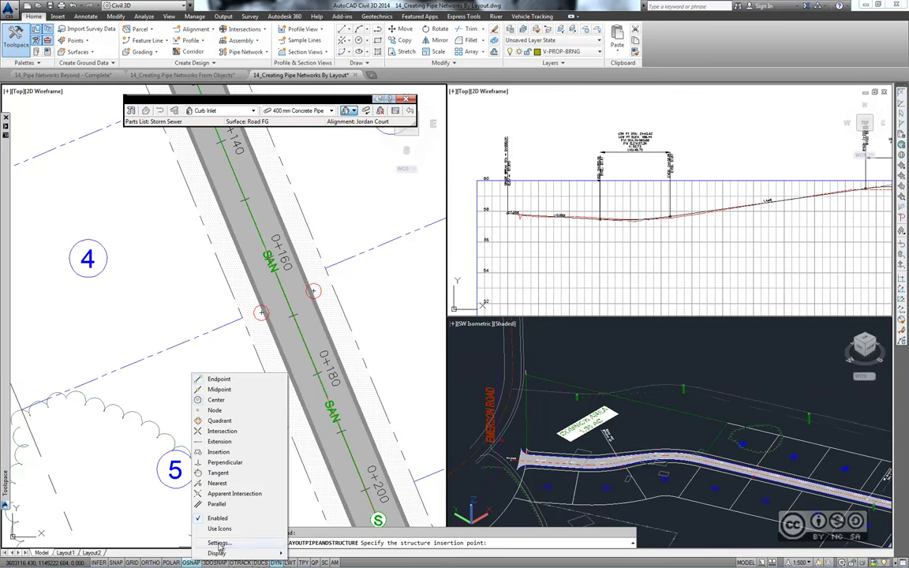
pyautogui.click(219, 543)
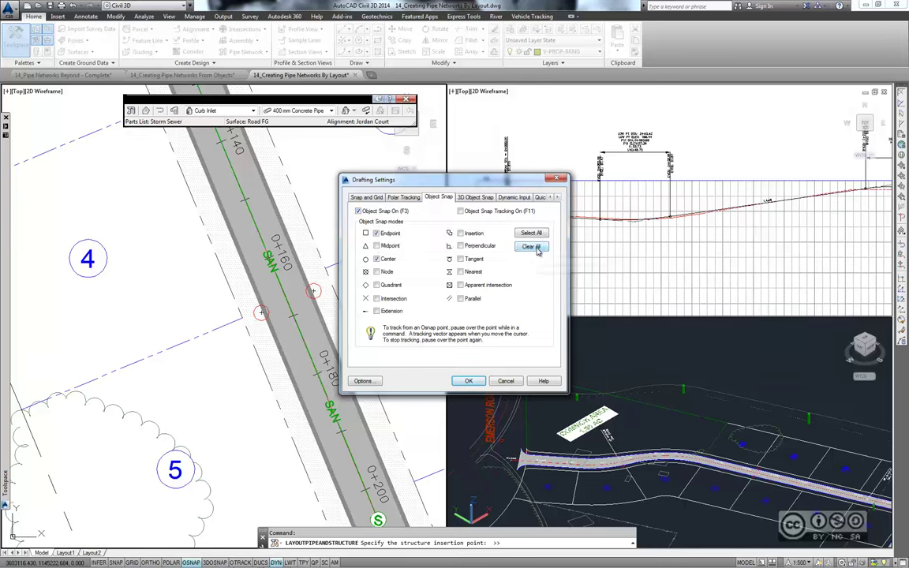
pyautogui.click(536, 247)
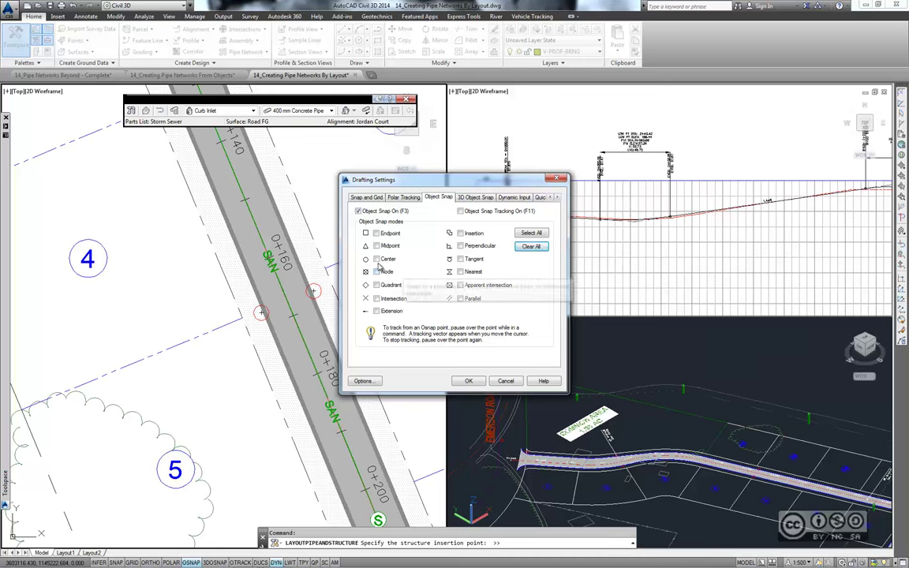
pyautogui.click(378, 259)
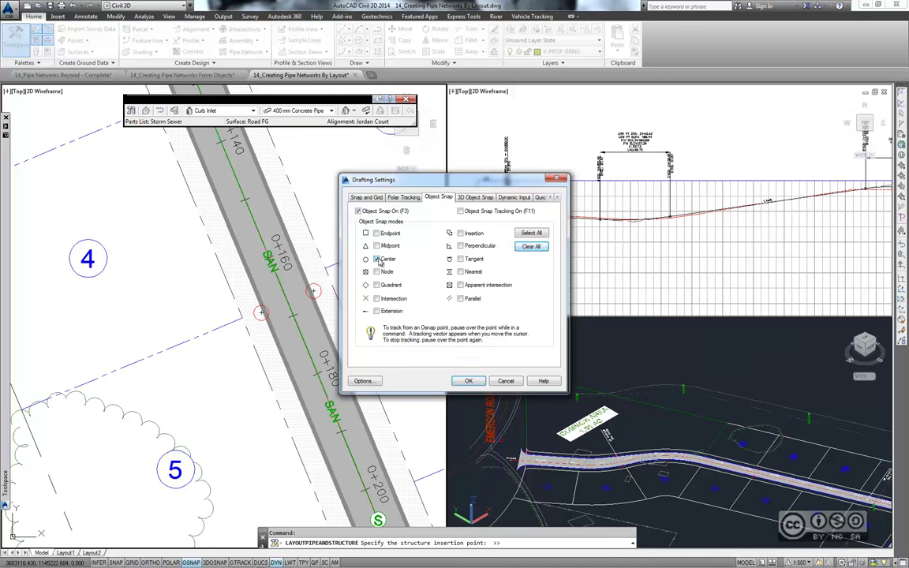
pyautogui.click(469, 381)
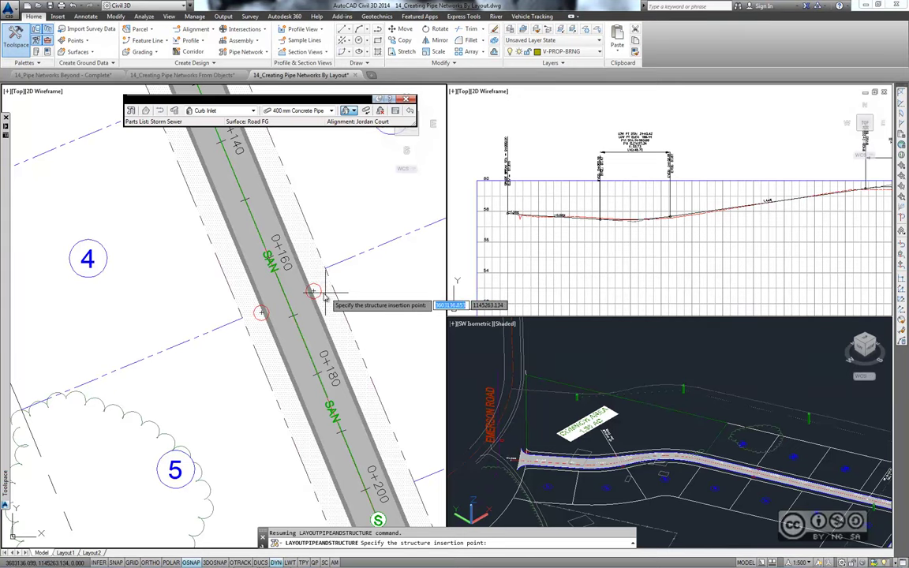
# Place curb inlets at the red circles on both sides of the road near 0+160.
pyautogui.click(314, 292)
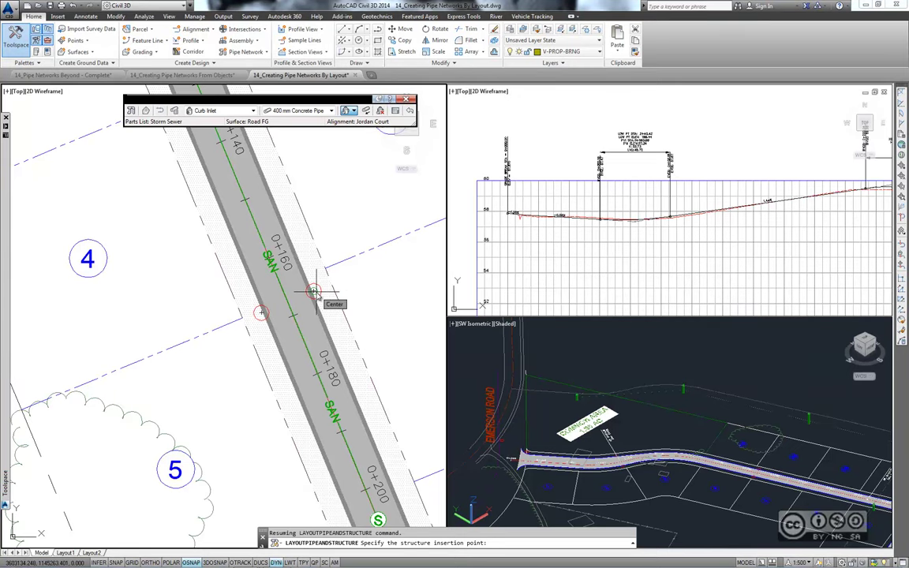
pyautogui.scroll(2, 296, 297)
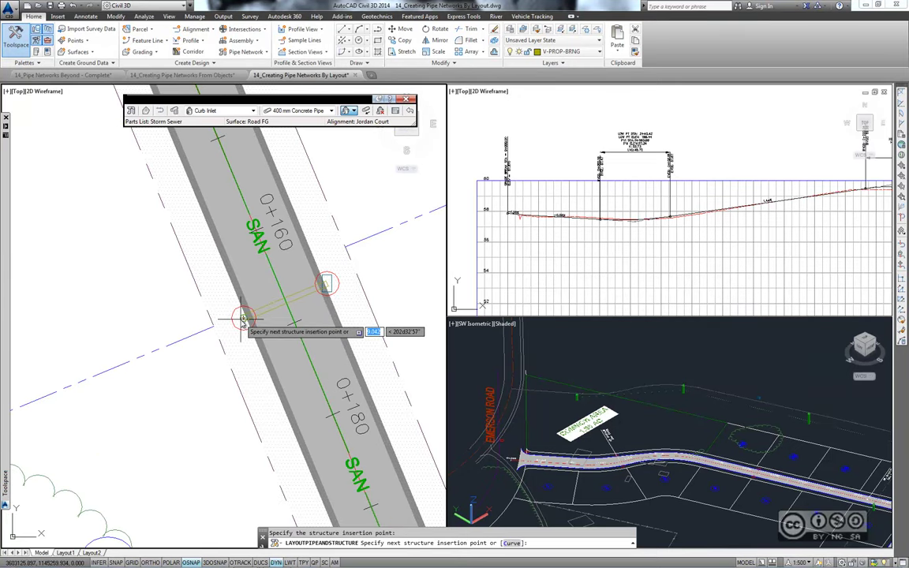
pyautogui.click(243, 316)
pyautogui.moveTo(159, 171); pyautogui.dragTo(237, 313, button='middle')
pyautogui.scroll(-2, 237, 313)
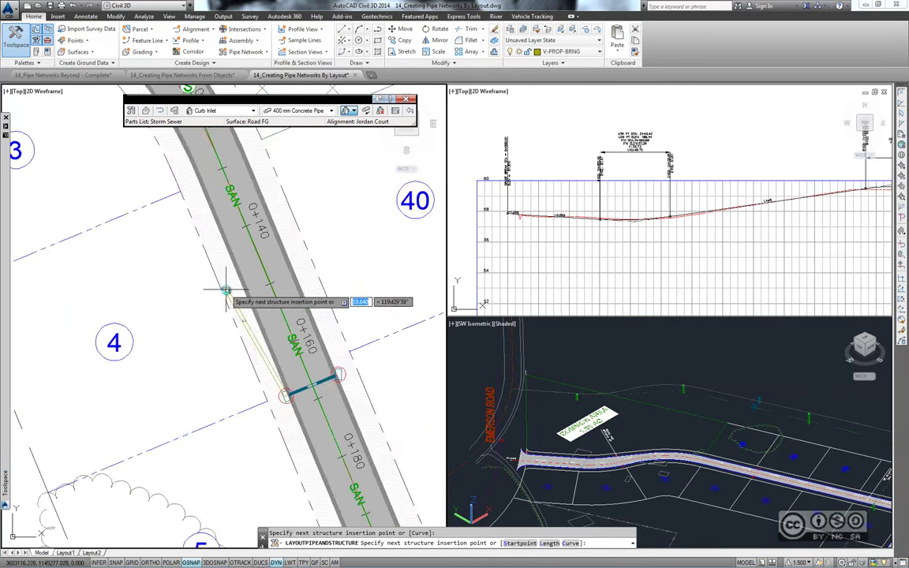
pyautogui.scroll(-2, 228, 299)
pyautogui.scroll(1, 198, 292)
pyautogui.scroll(3, 180, 290)
pyautogui.moveTo(180, 290); pyautogui.dragTo(223, 368, button='middle')
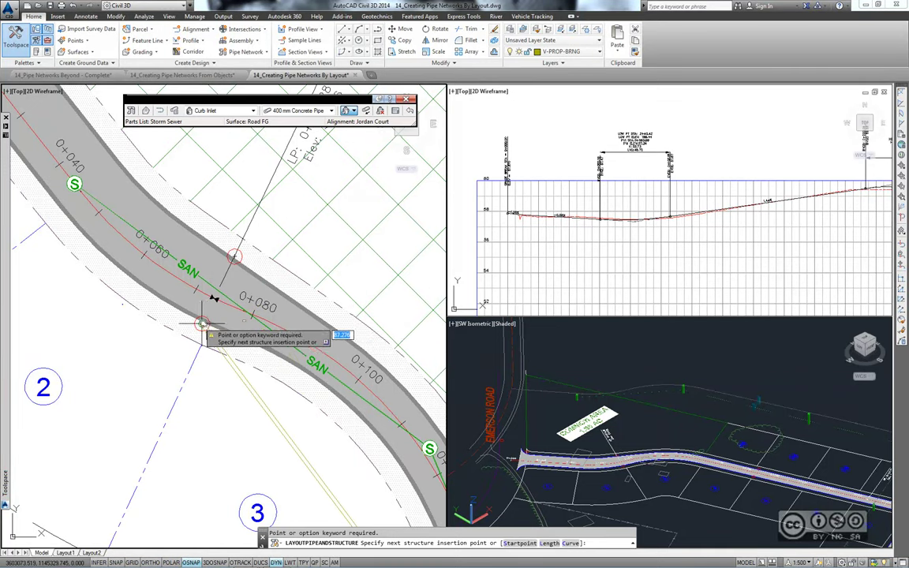
# Place a curb inlet near 0+080 and connect the opposite inlet with 450 mm Concrete Pipe.
pyautogui.click(203, 324)
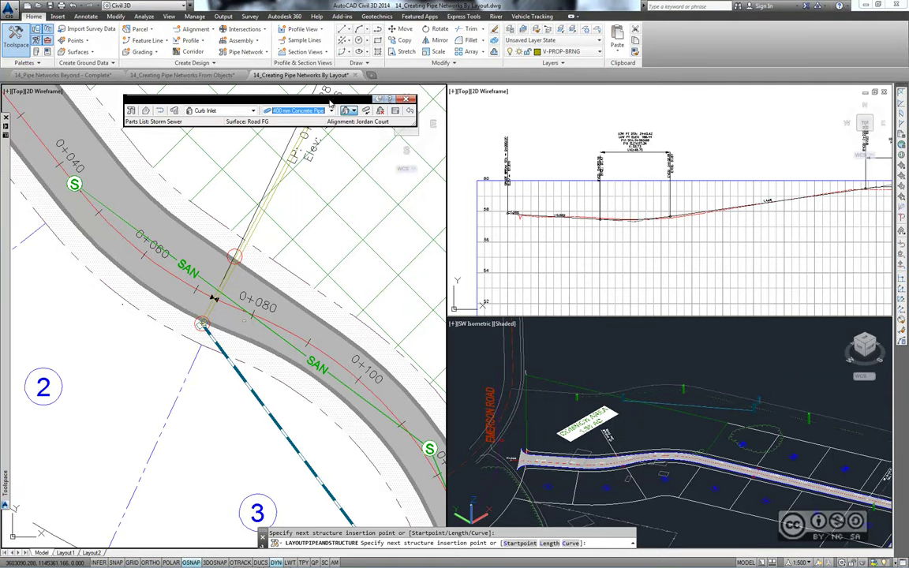
pyautogui.click(331, 112)
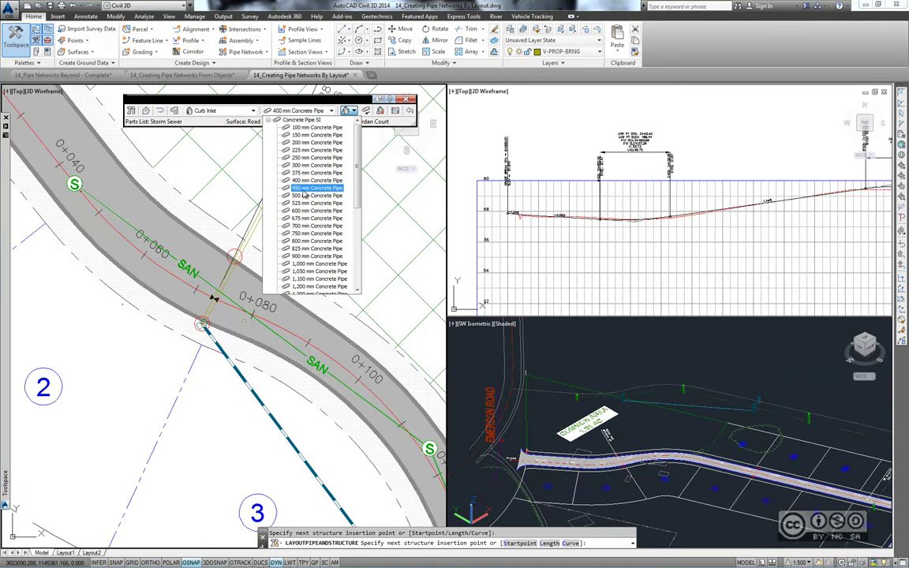
pyautogui.click(304, 189)
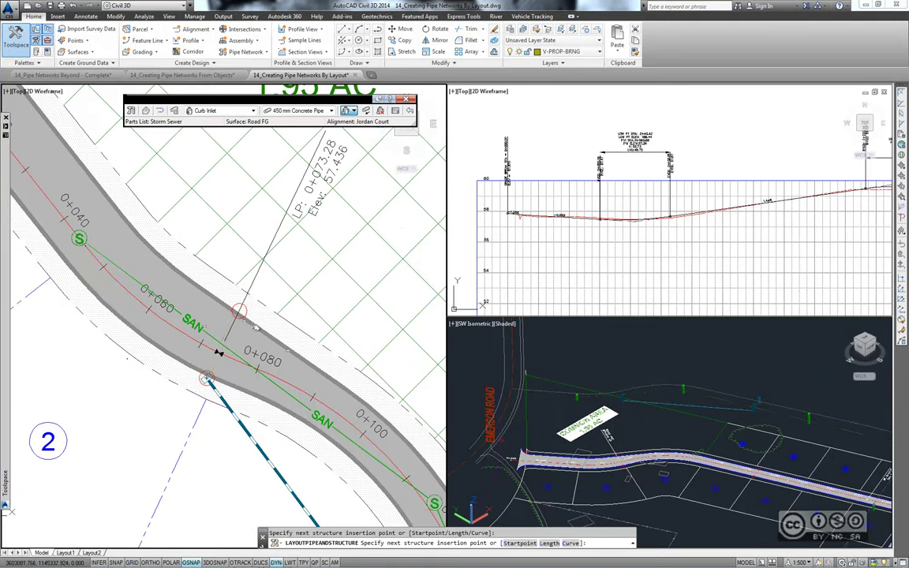
pyautogui.moveTo(243, 286); pyautogui.dragTo(247, 340, button='middle')
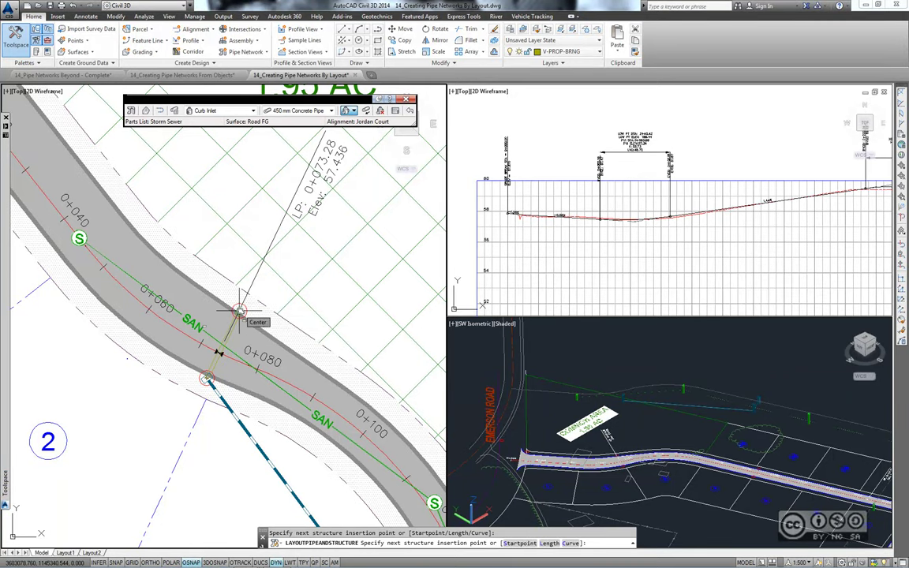
pyautogui.click(239, 312)
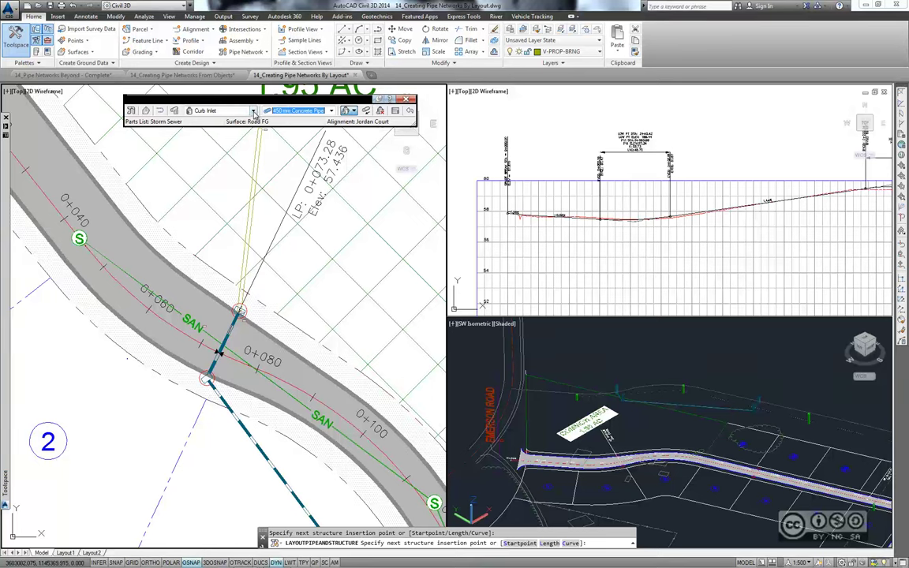
# Place a Storm Manhole at the curb return near 0+000 with 600 mm Concrete Pipe.
pyautogui.click(253, 113)
pyautogui.click(191, 136)
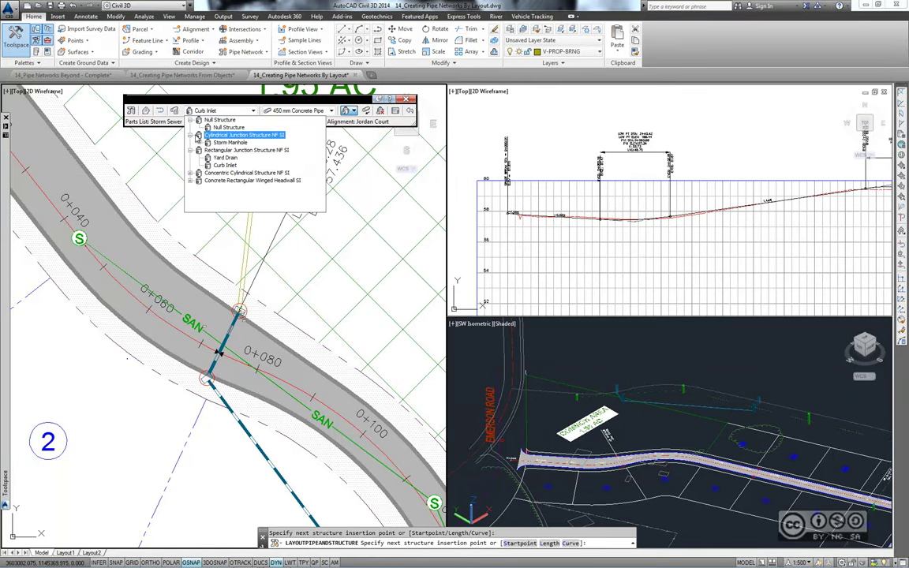
pyautogui.click(229, 143)
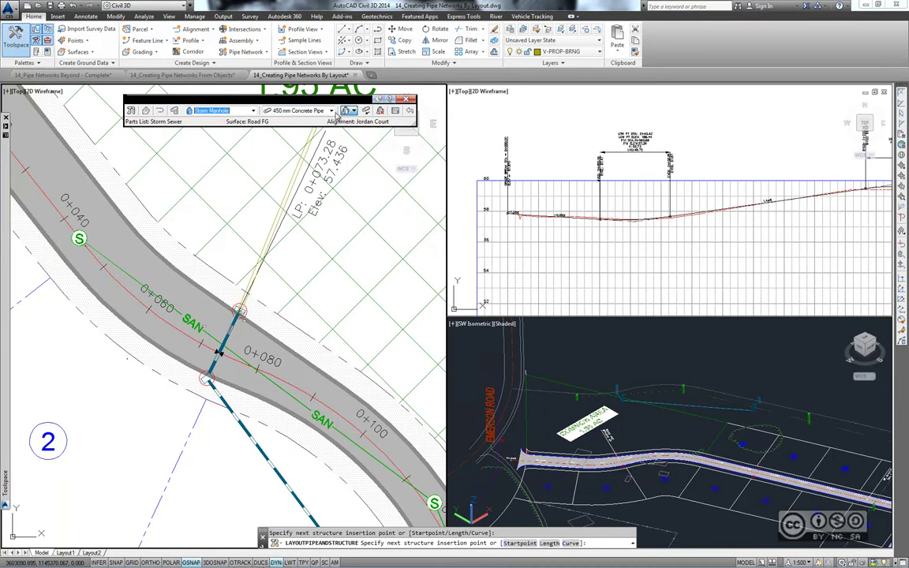
pyautogui.click(332, 110)
pyautogui.click(316, 211)
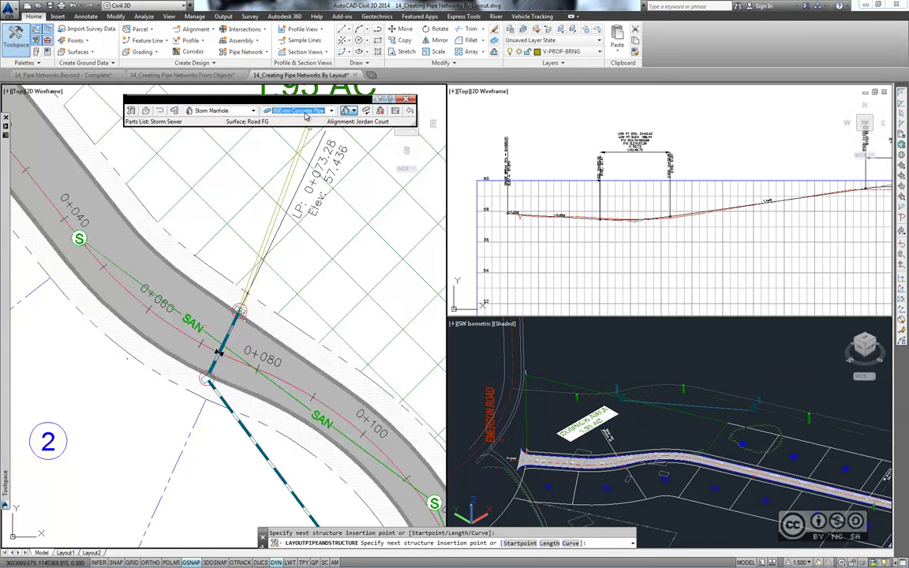
pyautogui.moveTo(91, 161); pyautogui.dragTo(209, 390, button='middle')
pyautogui.moveTo(129, 284); pyautogui.dragTo(230, 293, button='middle')
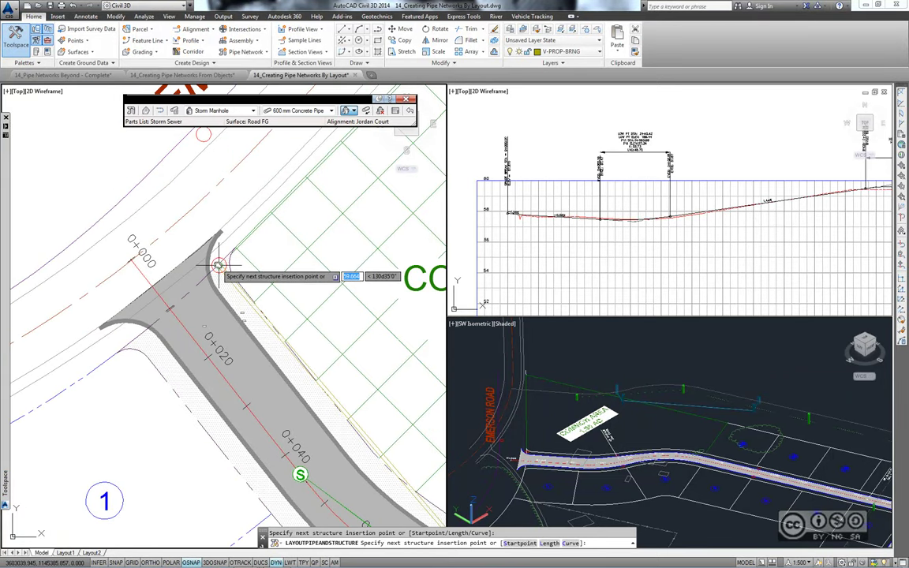
pyautogui.click(218, 266)
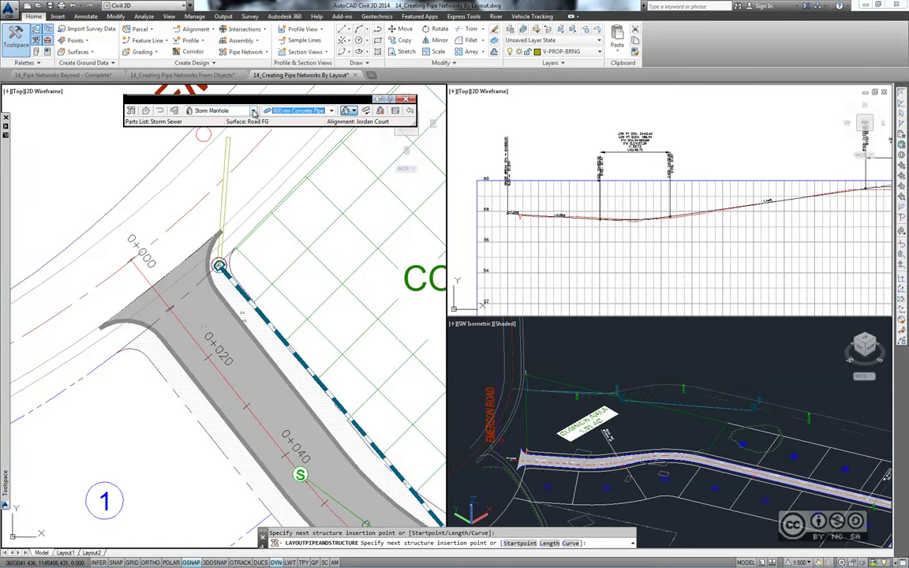
pyautogui.click(253, 110)
pyautogui.click(190, 181)
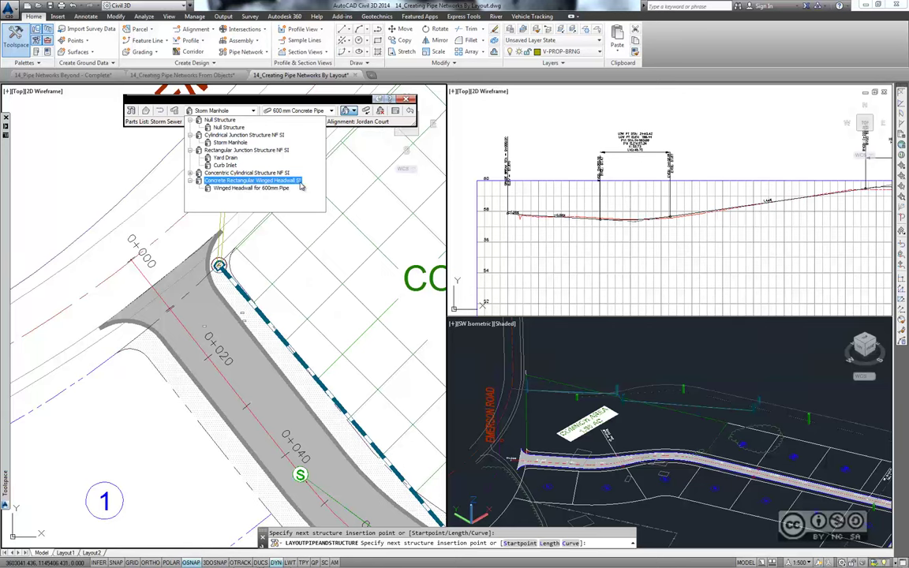
# End the pipe run with a winged headwall near Emerson Road and finish the layout.
pyautogui.click(230, 194)
pyautogui.moveTo(231, 194); pyautogui.dragTo(245, 331, button='middle')
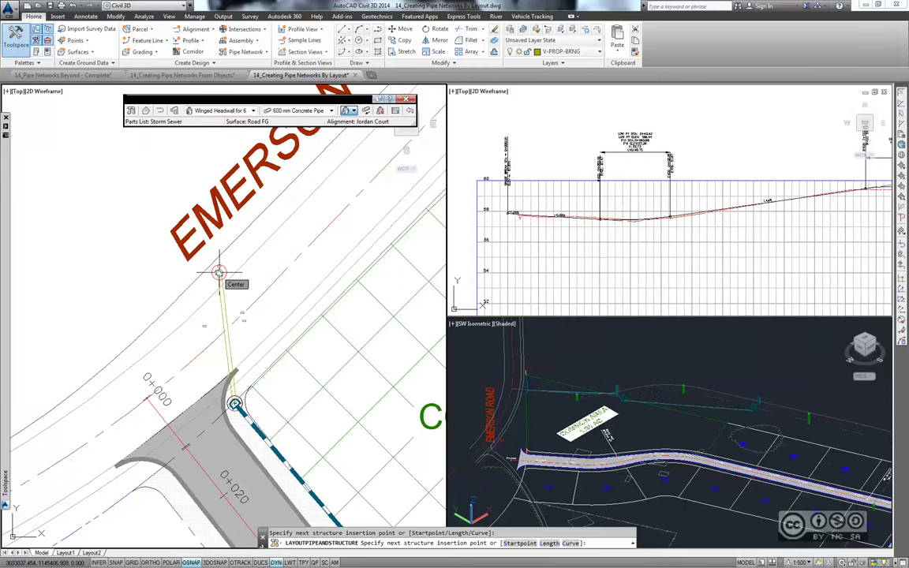
pyautogui.click(219, 273)
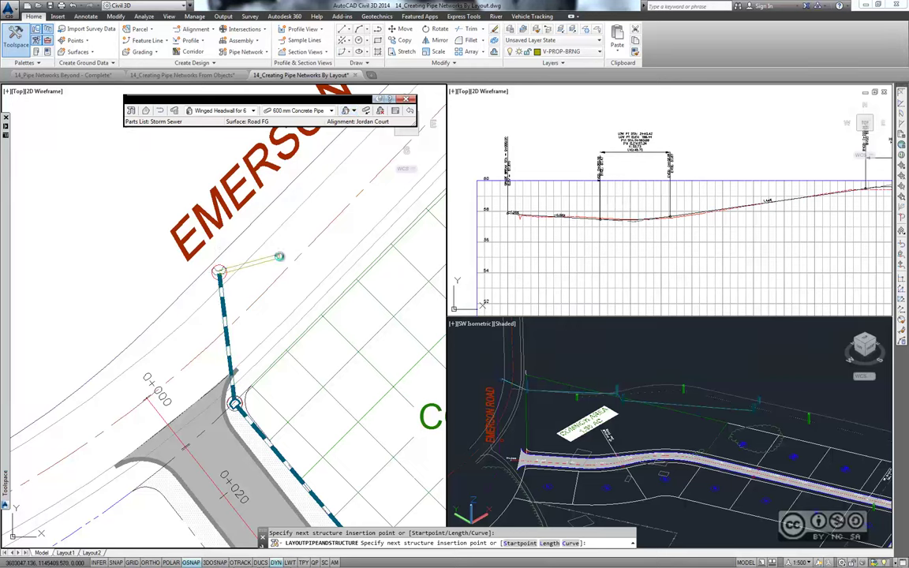
pyautogui.press('Return')
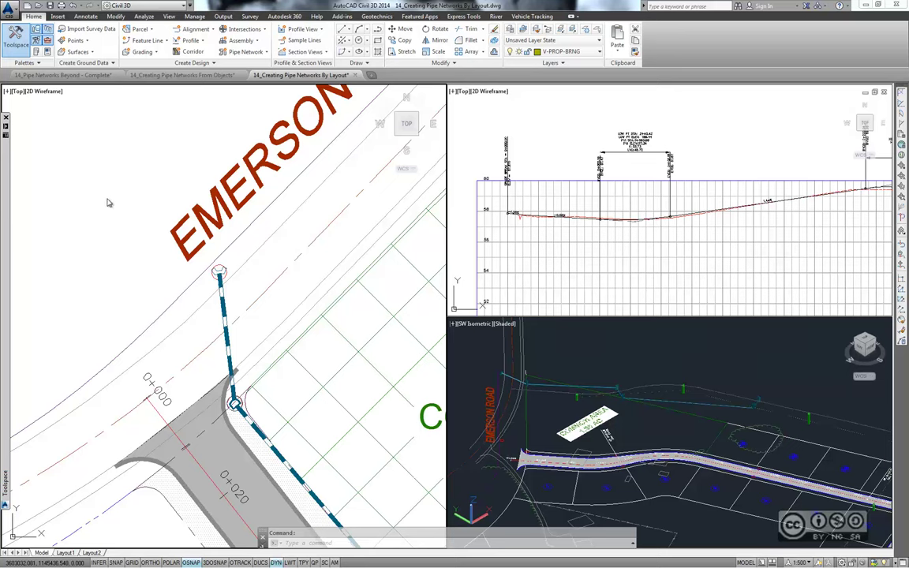
# Open 14_Drawing Pipe Networks In Profile View.dwg and select the manhole at the road corner.
pyautogui.click(38, 5)
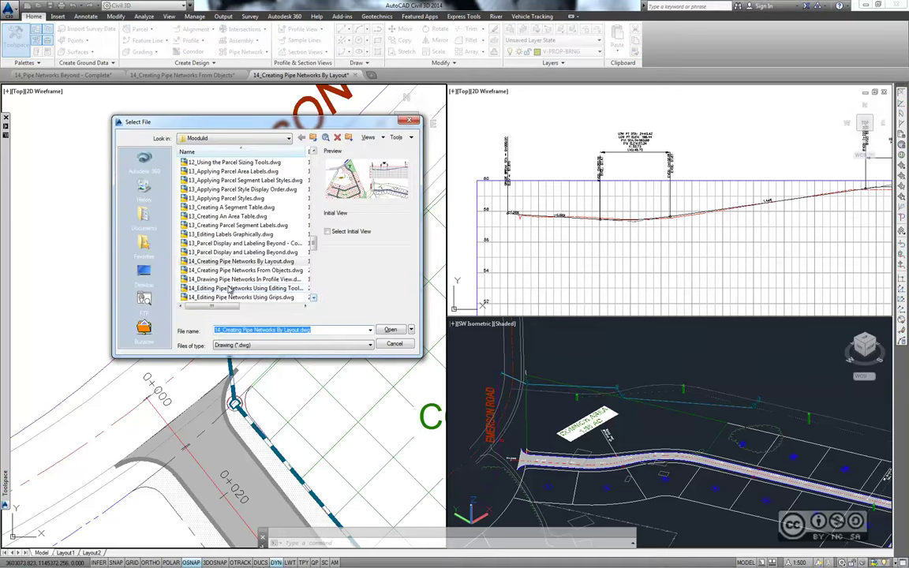
pyautogui.click(245, 279)
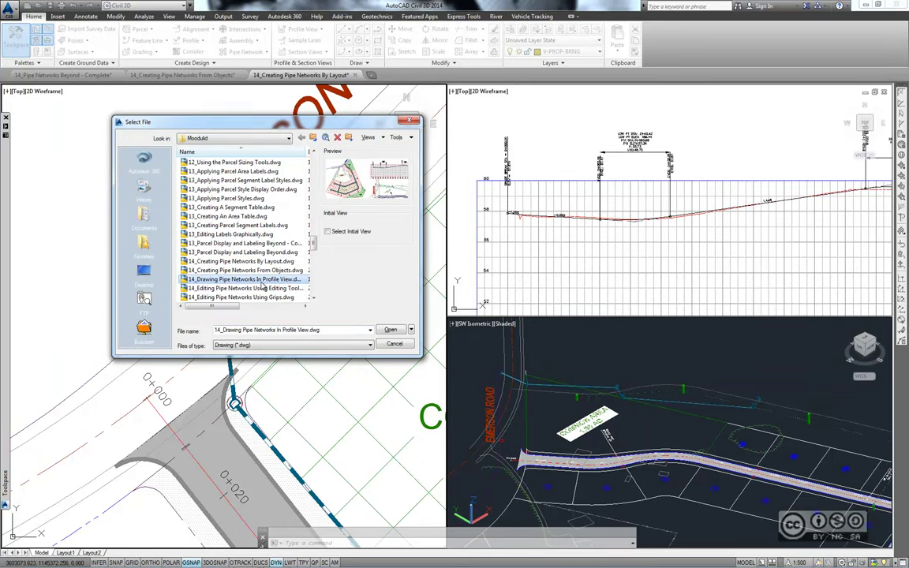
pyautogui.click(390, 329)
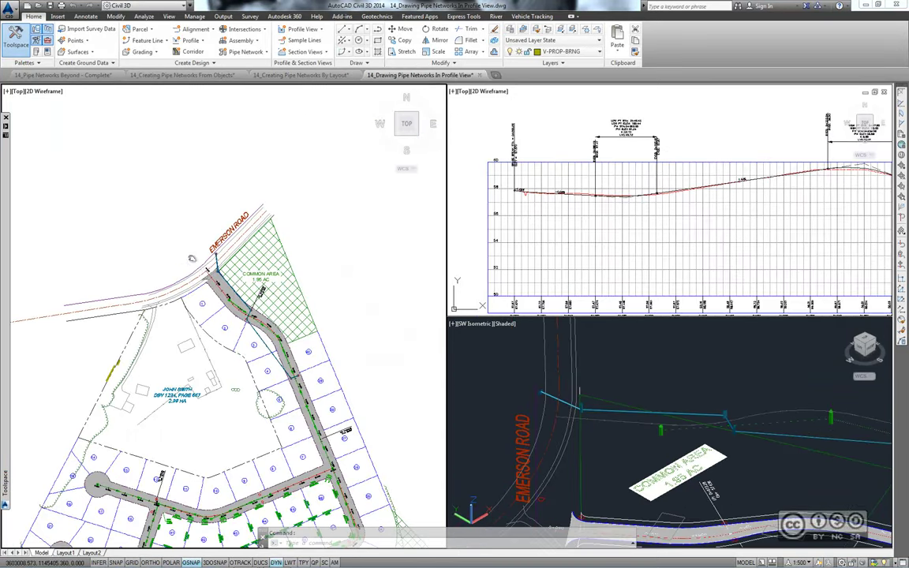
pyautogui.scroll(3, 183, 282)
pyautogui.scroll(2, 183, 283)
pyautogui.moveTo(183, 282)
pyautogui.mouseDown(button='middle')
pyautogui.moveTo(239, 274)
pyautogui.moveTo(246, 283)
pyautogui.mouseUp(button='middle')
pyautogui.scroll(4, 246, 282)
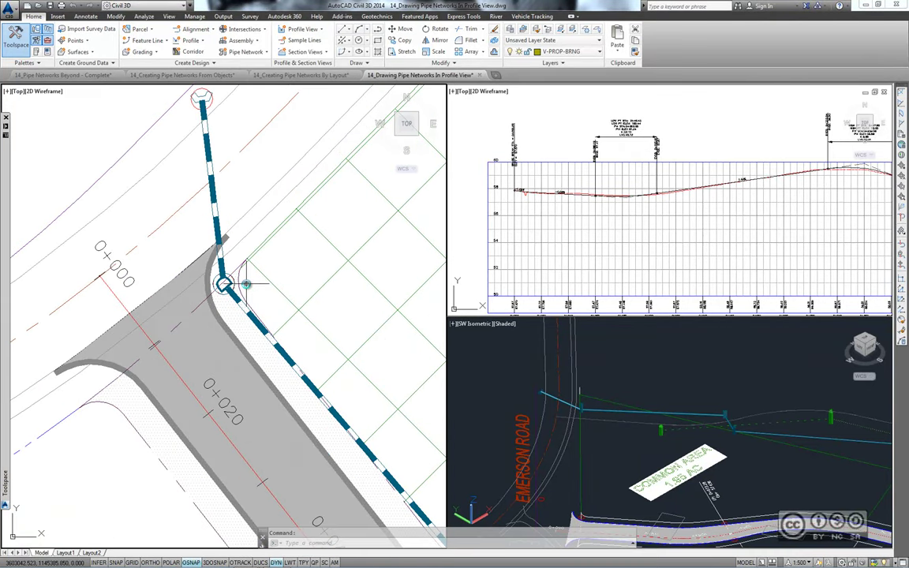
pyautogui.scroll(2, 237, 272)
pyautogui.click(215, 283)
pyautogui.scroll(-2, 256, 325)
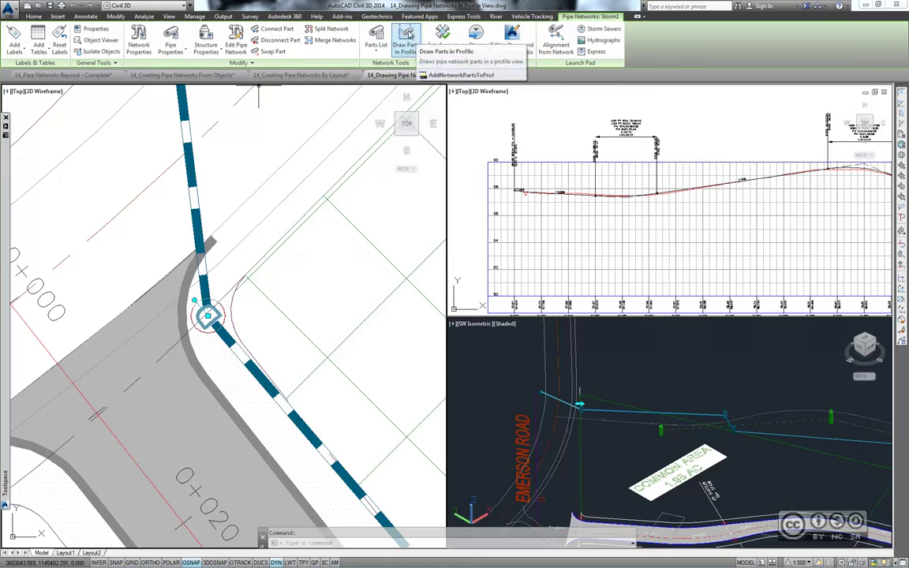
# Draw the selected corner manhole in the profile view.
pyautogui.click(408, 34)
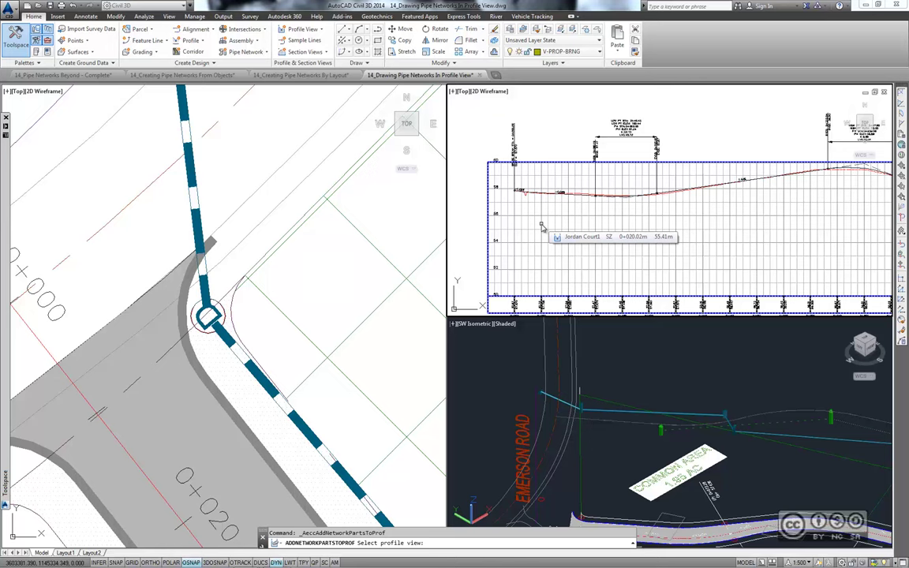
pyautogui.click(542, 226)
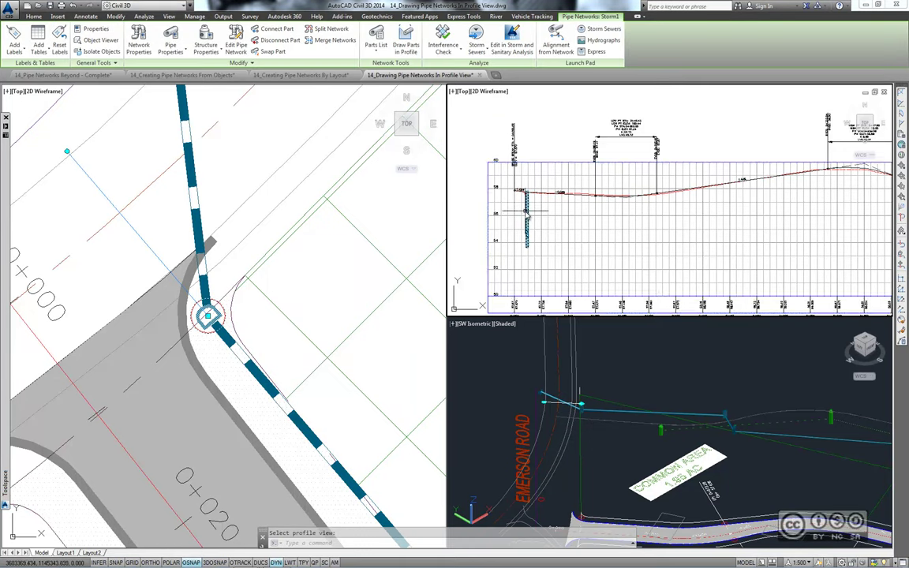
pyautogui.scroll(3, 552, 217)
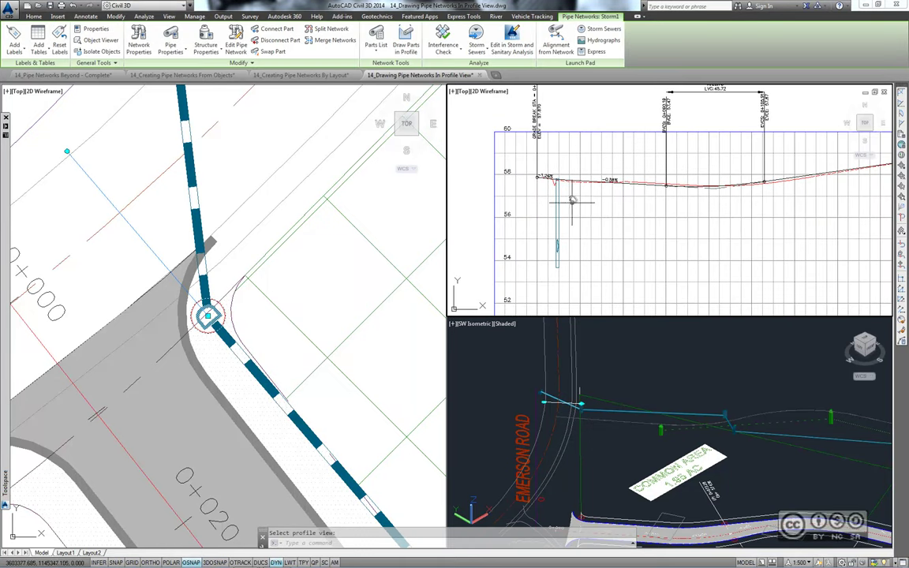
pyautogui.moveTo(570, 202); pyautogui.dragTo(559, 221, button='middle')
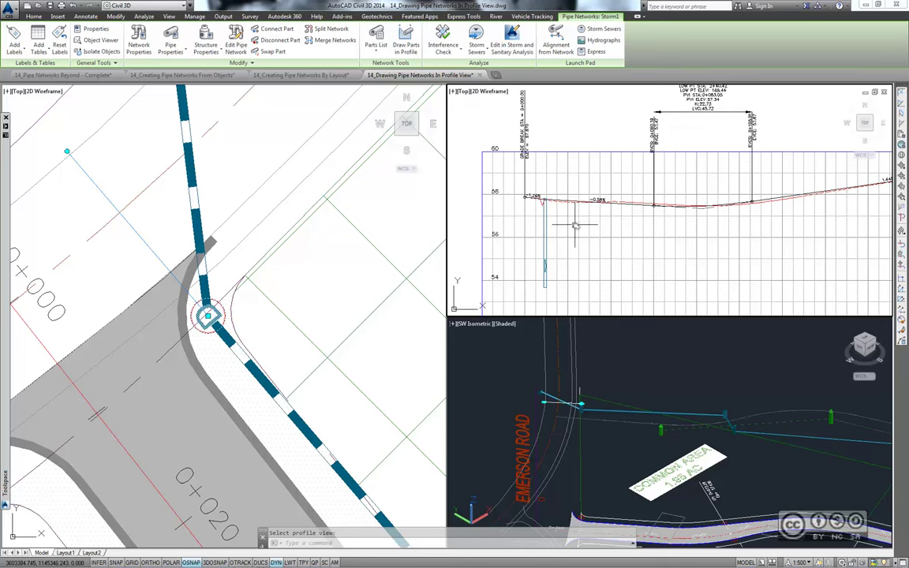
pyautogui.press('Escape')
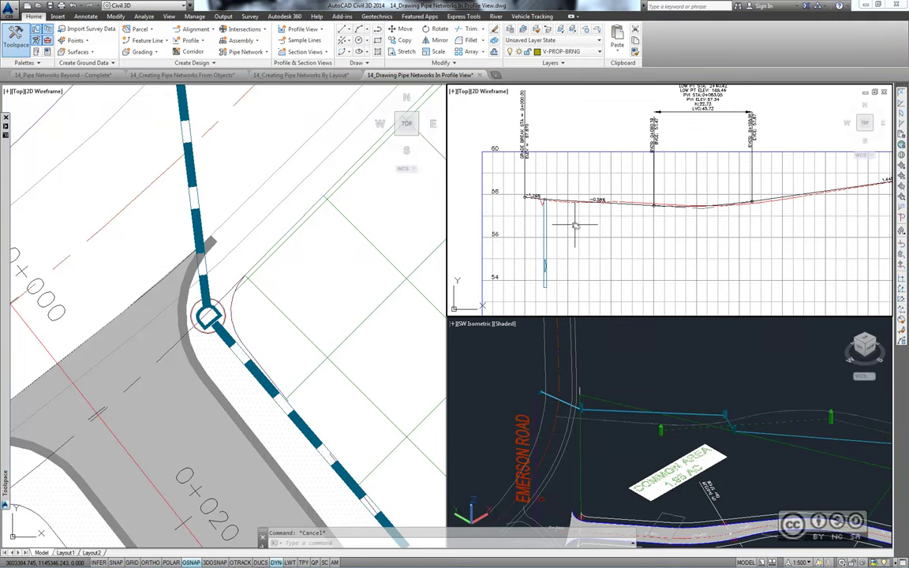
# Draw the pipe leading downstream from the manhole in the profile view.
pyautogui.click(254, 319)
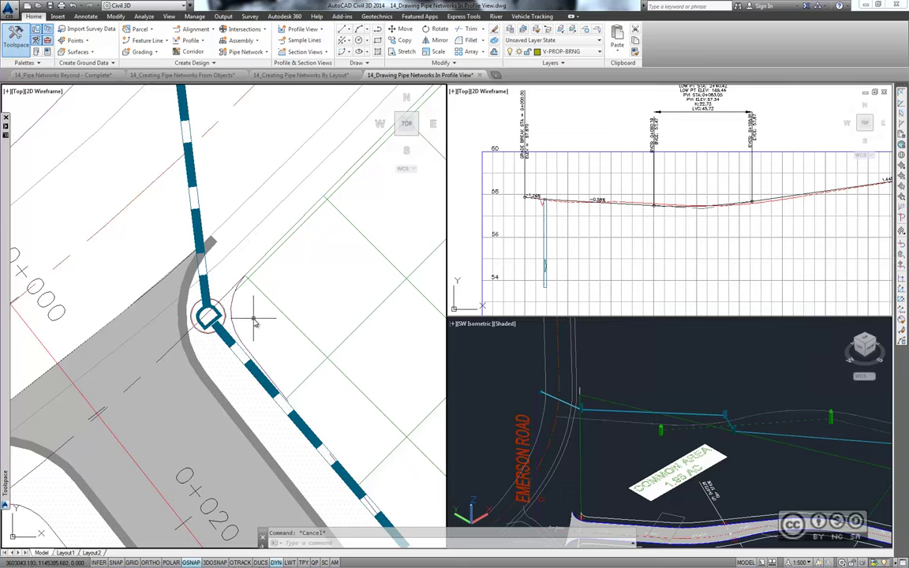
pyautogui.click(225, 341)
pyautogui.click(225, 341)
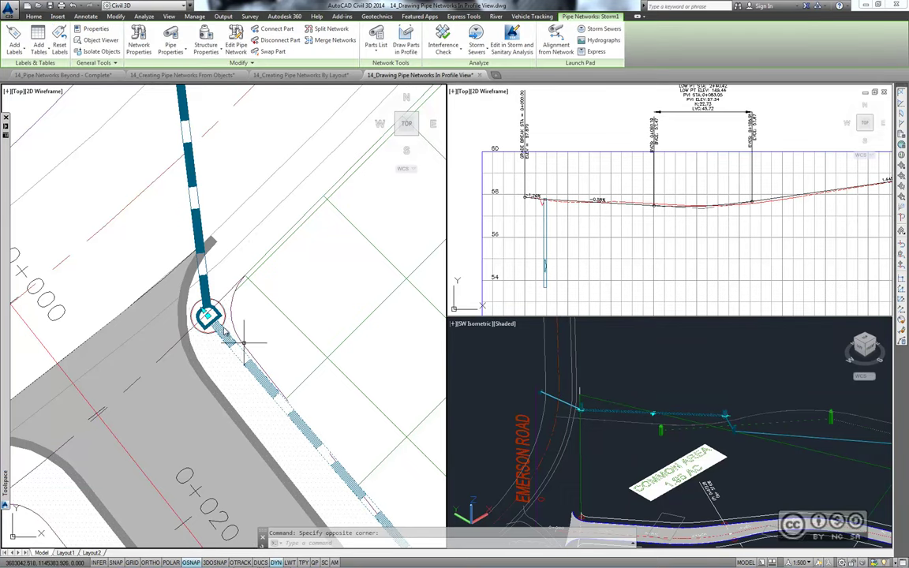
pyautogui.click(406, 35)
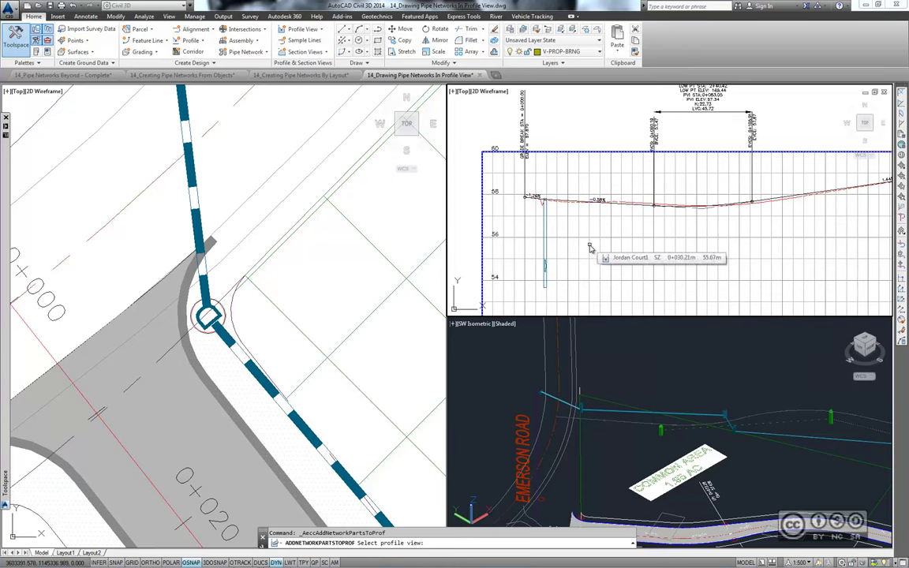
pyautogui.click(590, 248)
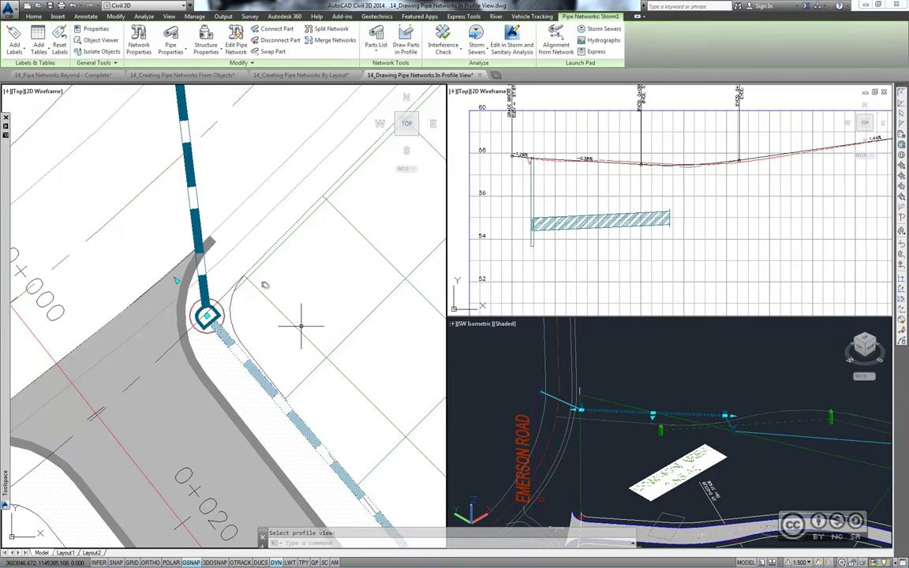
pyautogui.moveTo(300, 325); pyautogui.dragTo(222, 193, button='middle')
pyautogui.moveTo(298, 308); pyautogui.dragTo(217, 95, button='middle')
pyautogui.moveTo(355, 362); pyautogui.dragTo(187, 79, button='middle')
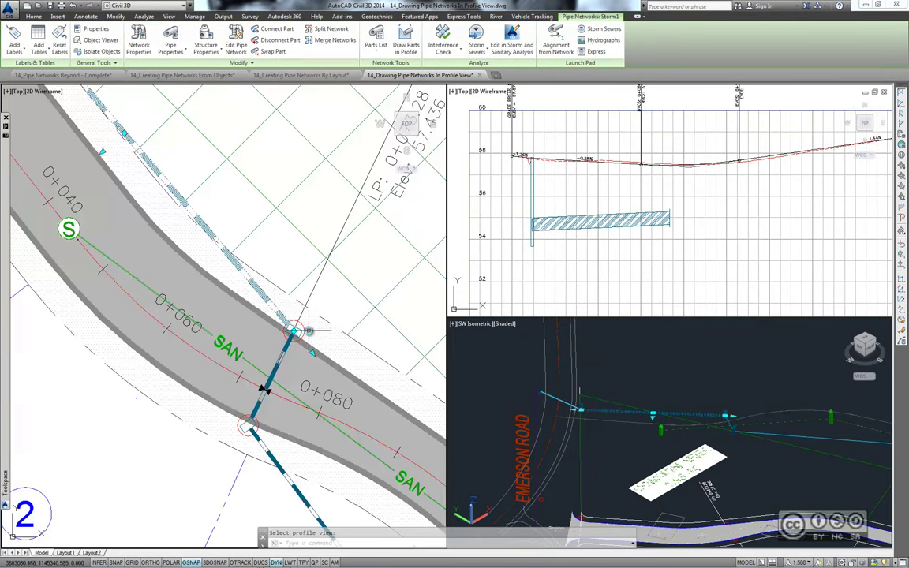
pyautogui.scroll(2, 308, 330)
pyautogui.press('Escape')
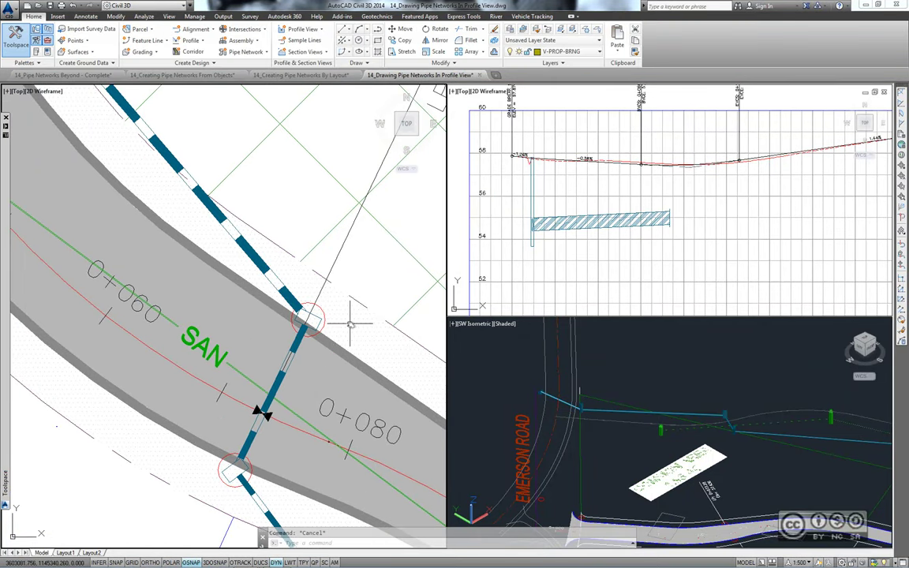
# Add the road-edge structure and the pipe crossing the SAN line to the profile.
pyautogui.click(310, 319)
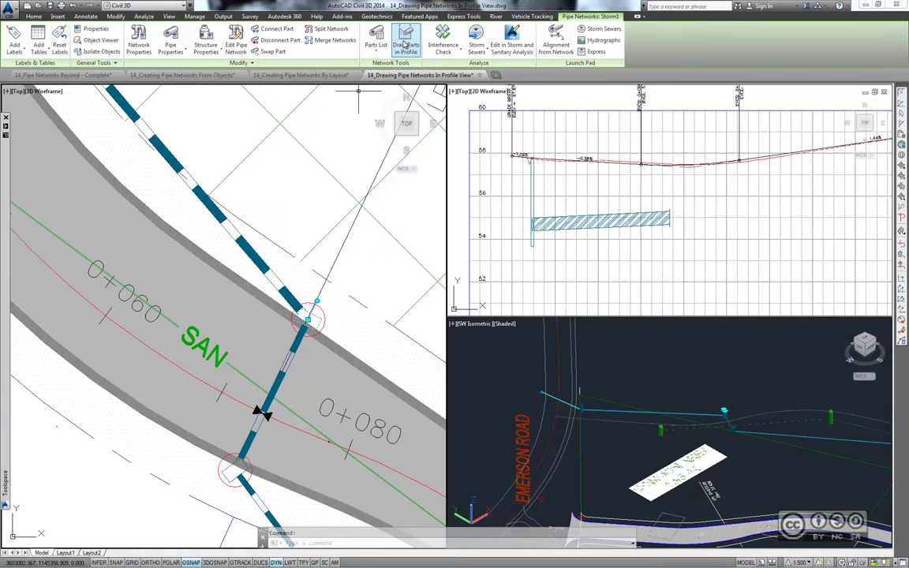
pyautogui.click(367, 43)
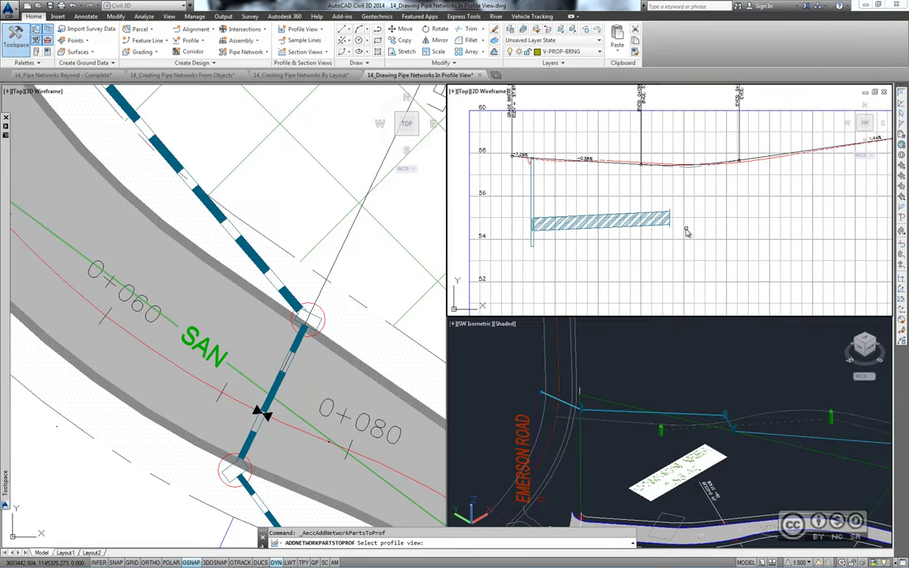
pyautogui.click(684, 231)
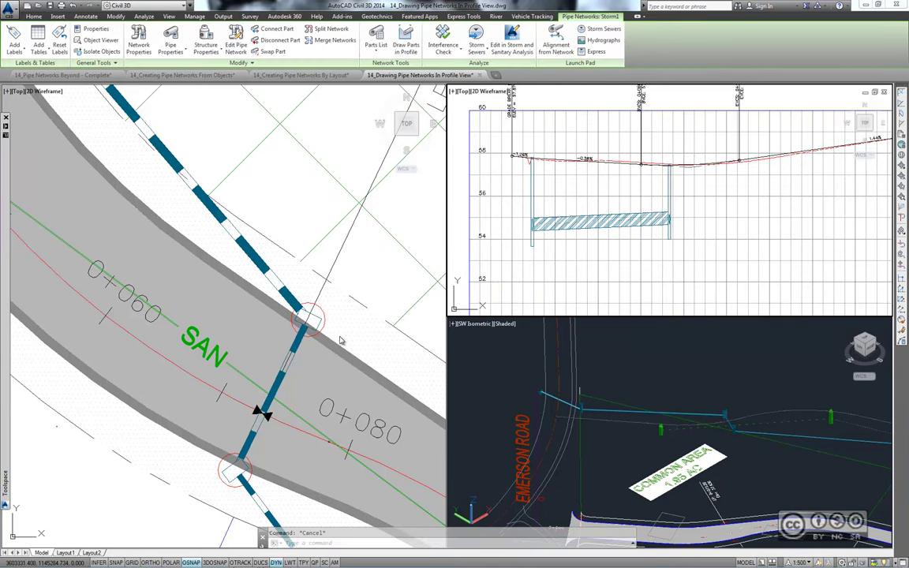
pyautogui.press('Escape')
pyautogui.click(278, 391)
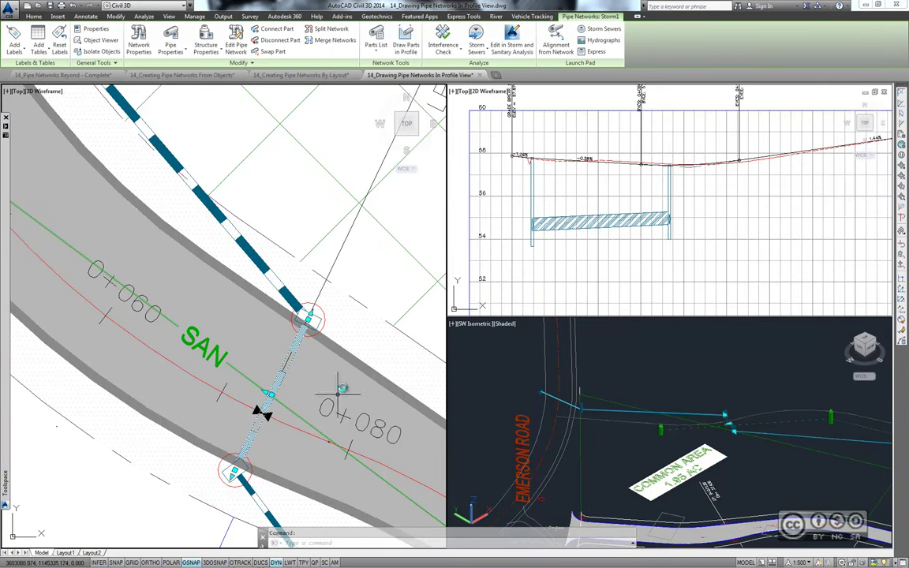
pyautogui.click(407, 32)
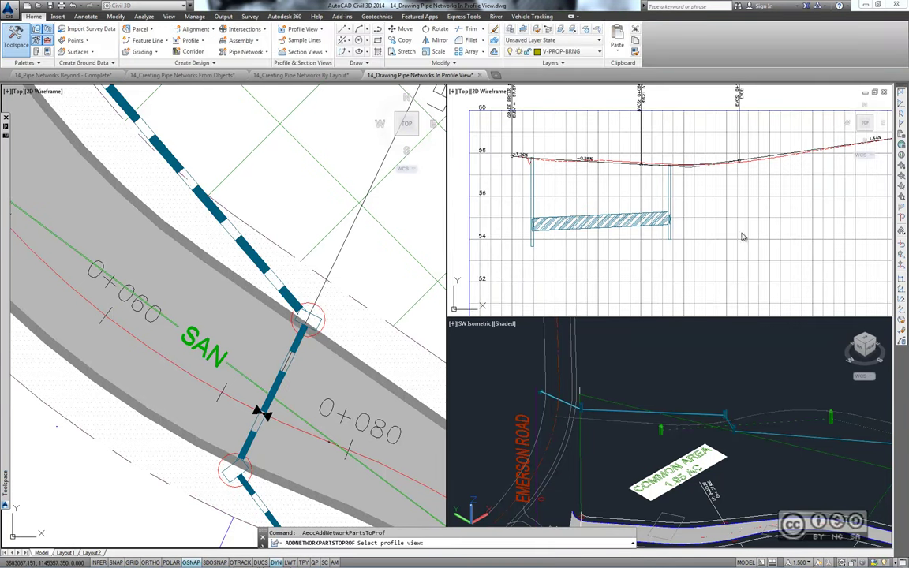
pyautogui.click(707, 229)
# Add the structure below the SAN line and its outgoing pipe to the profile.
pyautogui.moveTo(232, 475); pyautogui.dragTo(213, 329, button='middle')
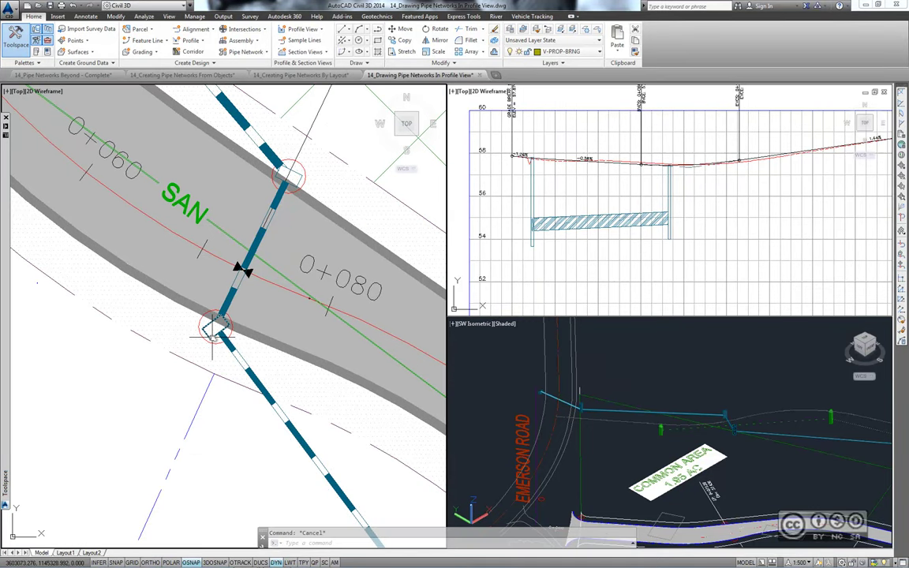
pyautogui.click(215, 326)
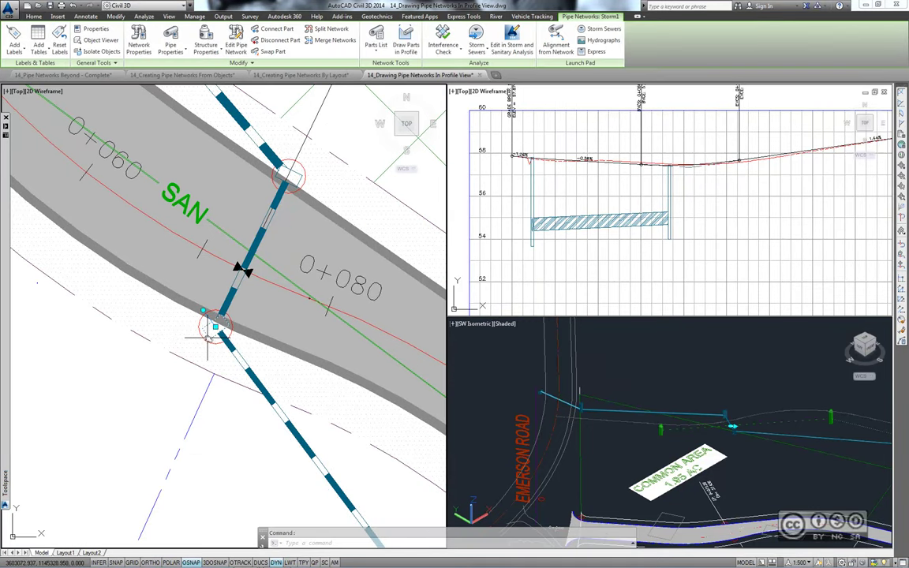
pyautogui.click(406, 37)
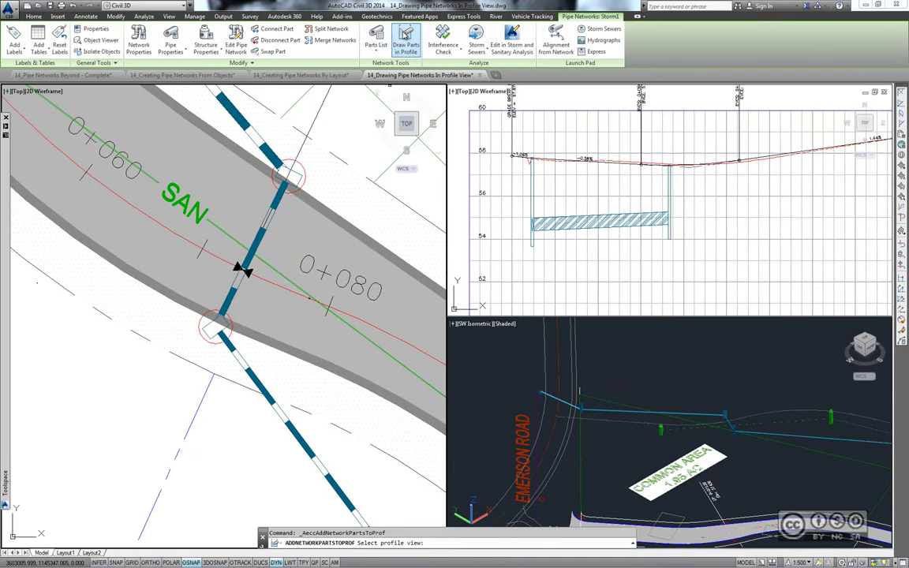
pyautogui.click(684, 247)
pyautogui.press('Escape')
pyautogui.click(259, 384)
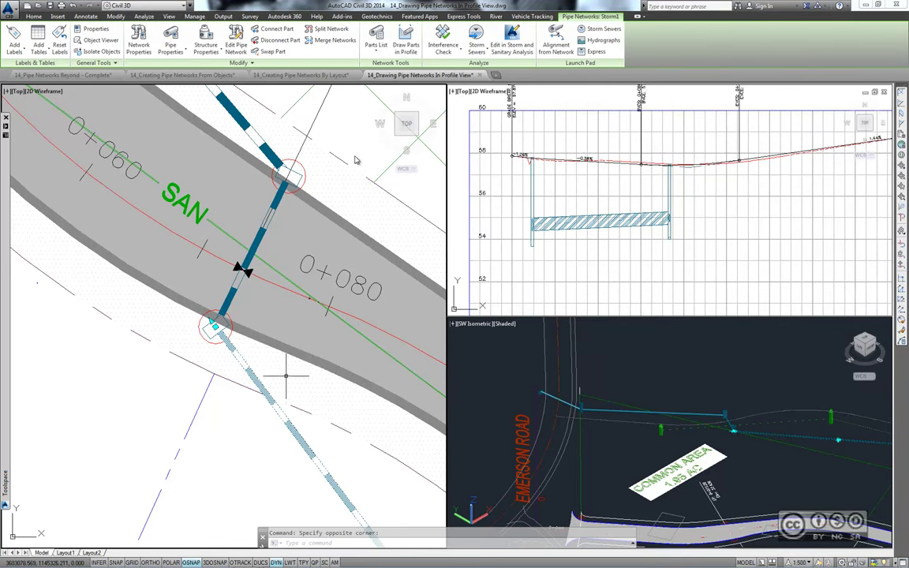
pyautogui.click(407, 37)
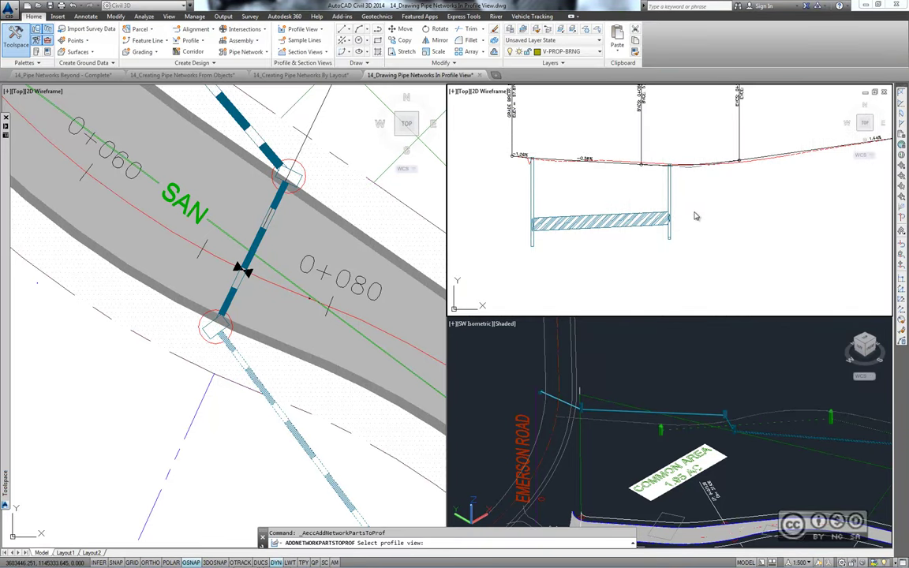
pyautogui.click(686, 237)
# Add the structure at the next road edge to the profile view.
pyautogui.scroll(3, 272, 324)
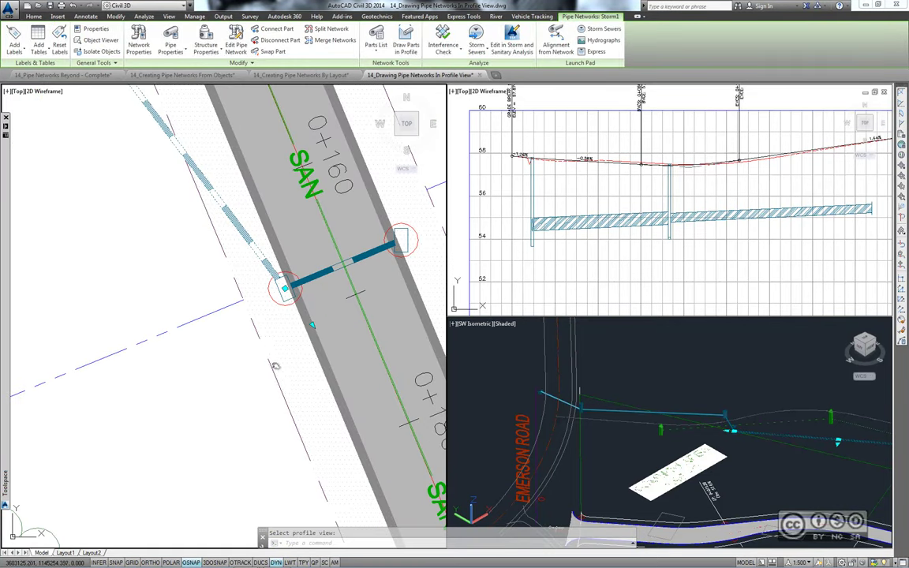
pyautogui.scroll(2, 276, 348)
pyautogui.press('Escape')
pyautogui.click(298, 339)
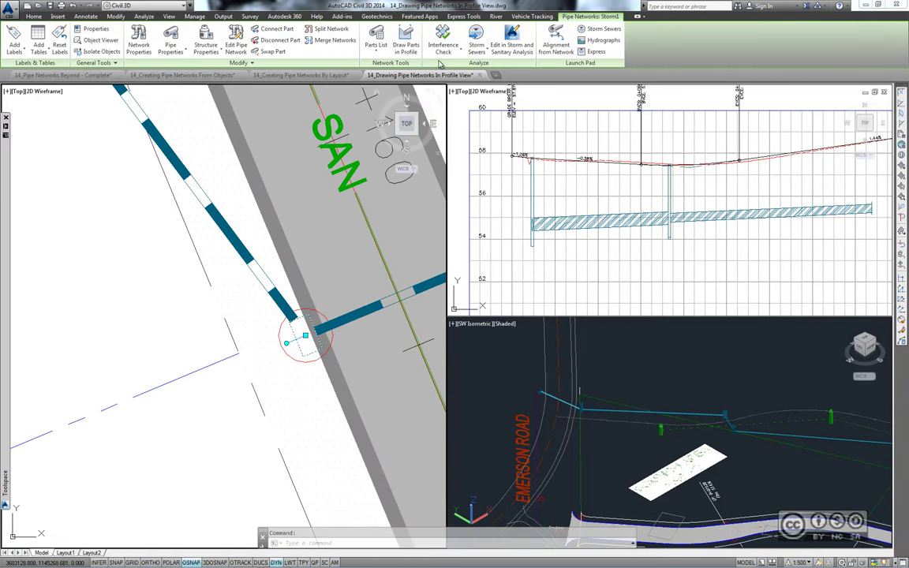
pyautogui.click(408, 37)
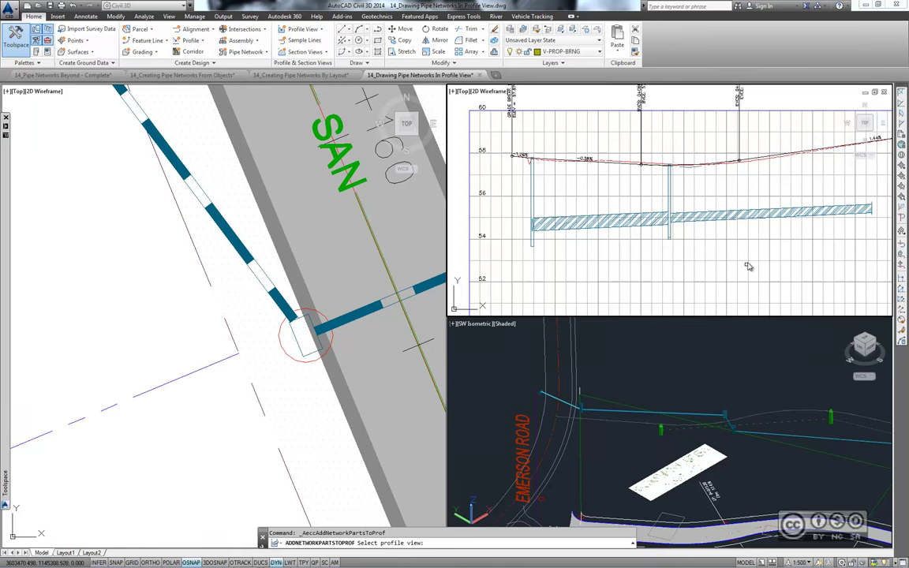
pyautogui.click(823, 254)
pyautogui.click(212, 265)
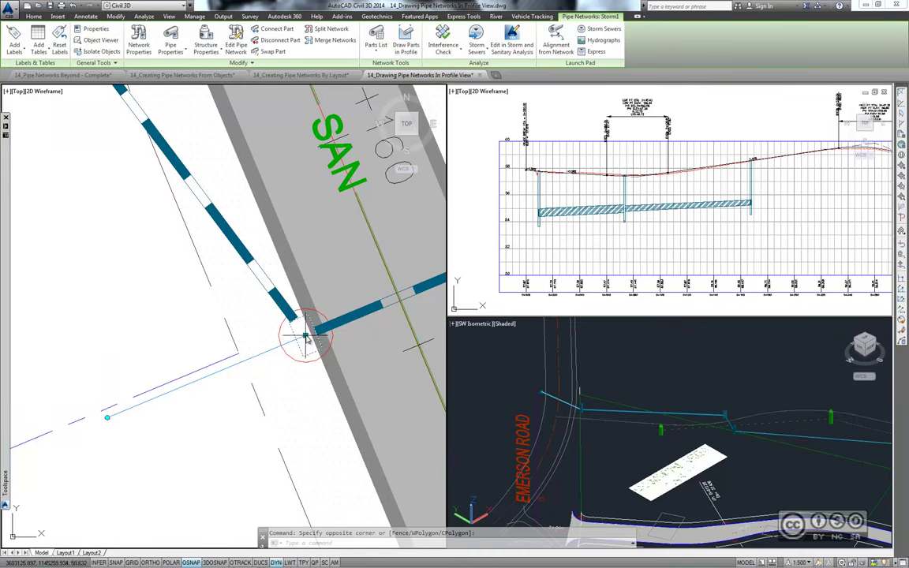
# Grip-move the storm structure away and back into the red circle at the road edge.
pyautogui.click(305, 336)
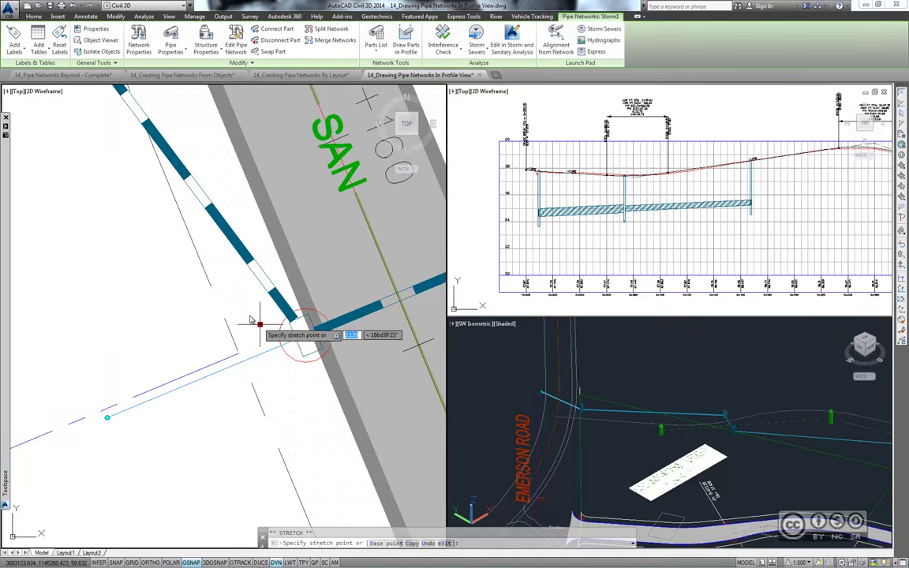
pyautogui.click(217, 297)
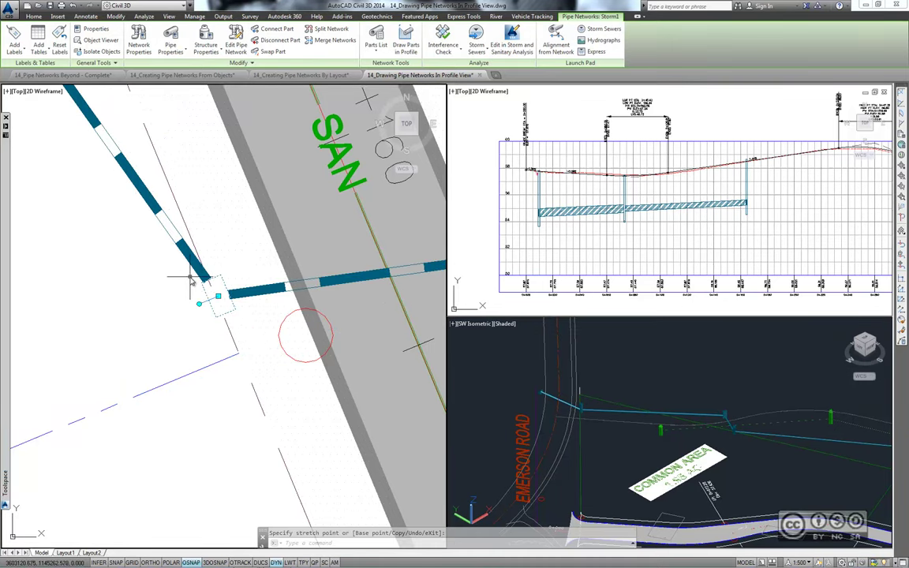
pyautogui.click(305, 337)
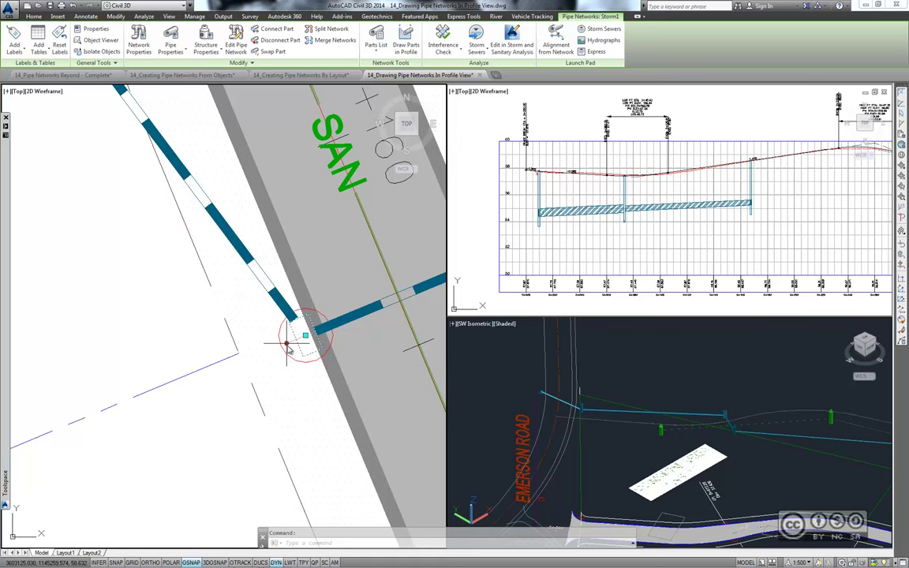
pyautogui.click(286, 344)
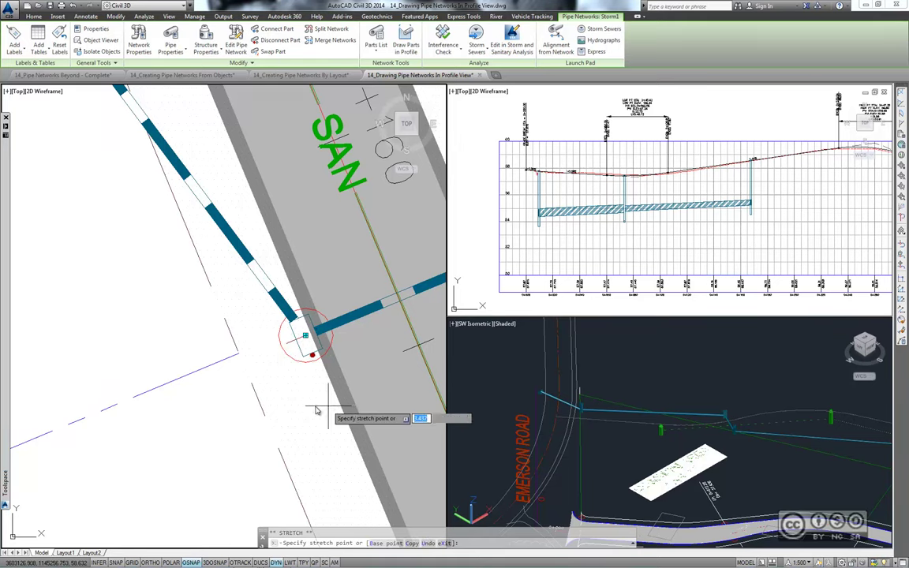
pyautogui.press('Escape')
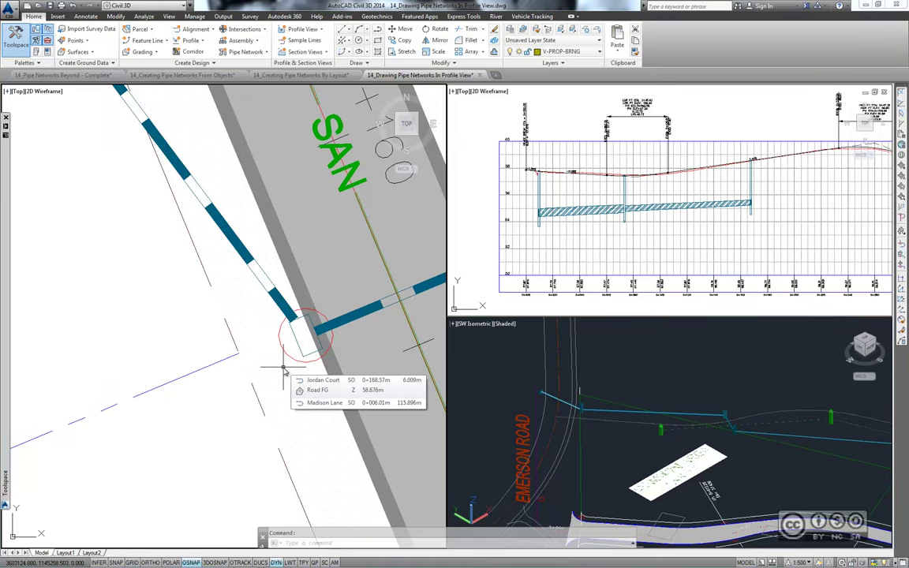
pyautogui.scroll(2, 534, 204)
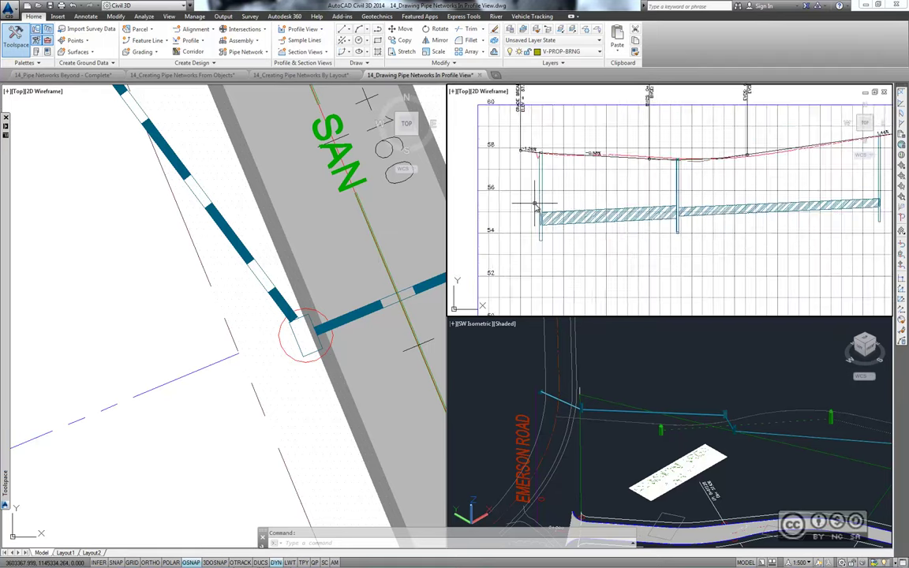
pyautogui.scroll(1, 609, 197)
pyautogui.scroll(1, 609, 197)
pyautogui.scroll(1, 601, 197)
pyautogui.scroll(1, 615, 195)
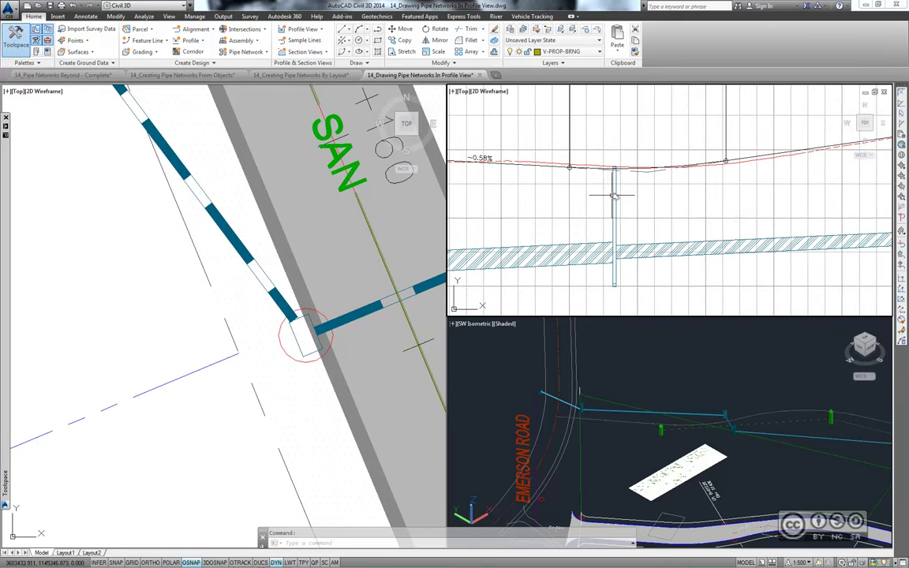
pyautogui.click(615, 194)
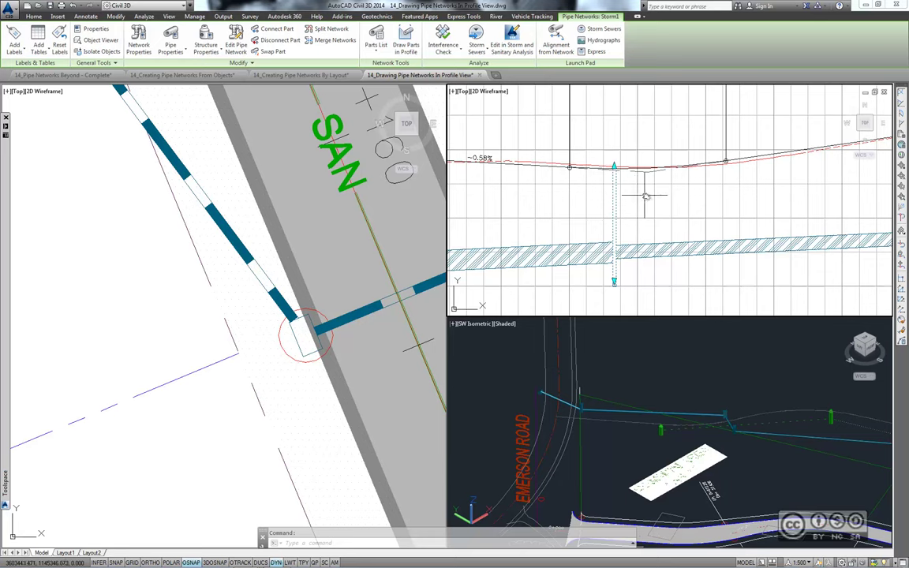
pyautogui.moveTo(620, 184); pyautogui.dragTo(608, 152, button='middle')
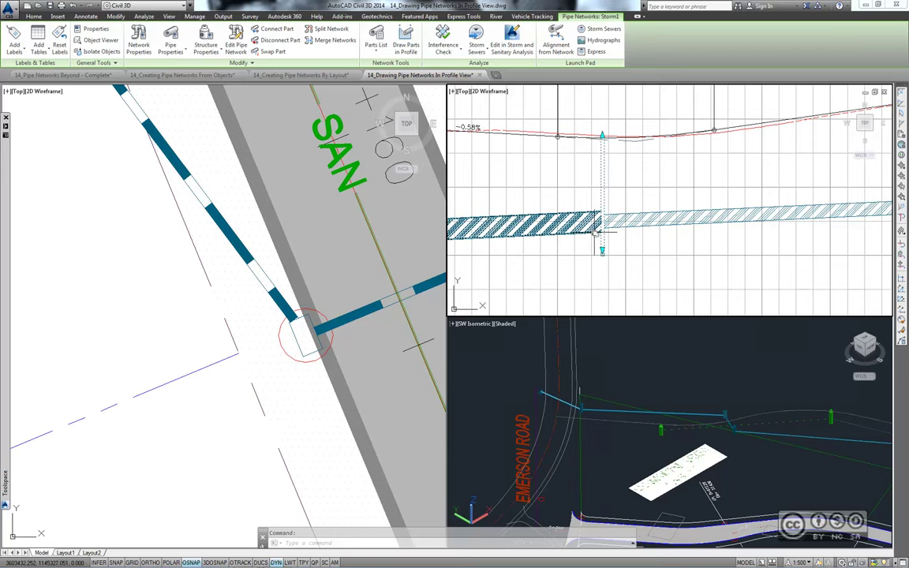
# Select the pipe crossing the road and try a midpoint move, then cancel it.
pyautogui.scroll(-2, 158, 260)
pyautogui.scroll(2, 186, 371)
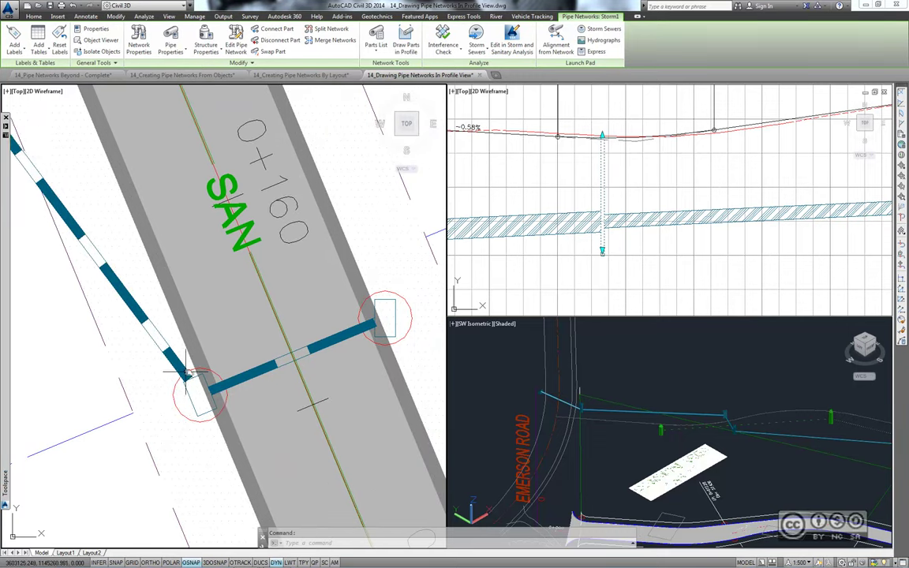
pyautogui.press('Escape')
pyautogui.click(225, 380)
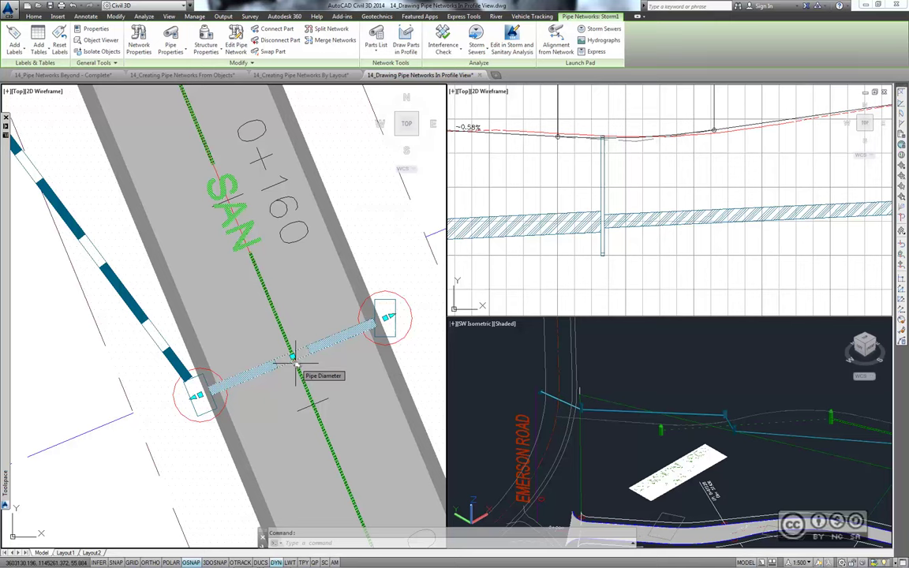
pyautogui.click(293, 360)
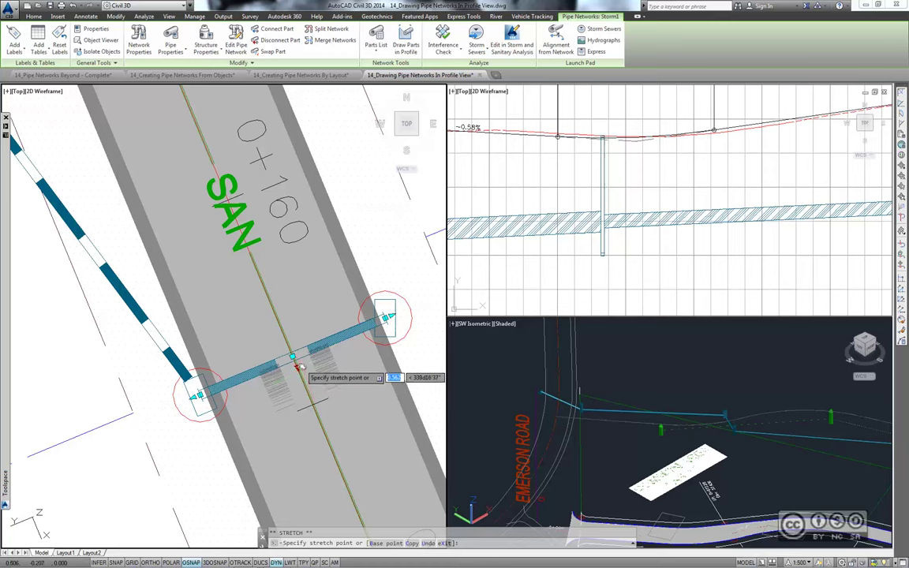
pyautogui.scroll(2, 300, 367)
pyautogui.scroll(2, 305, 373)
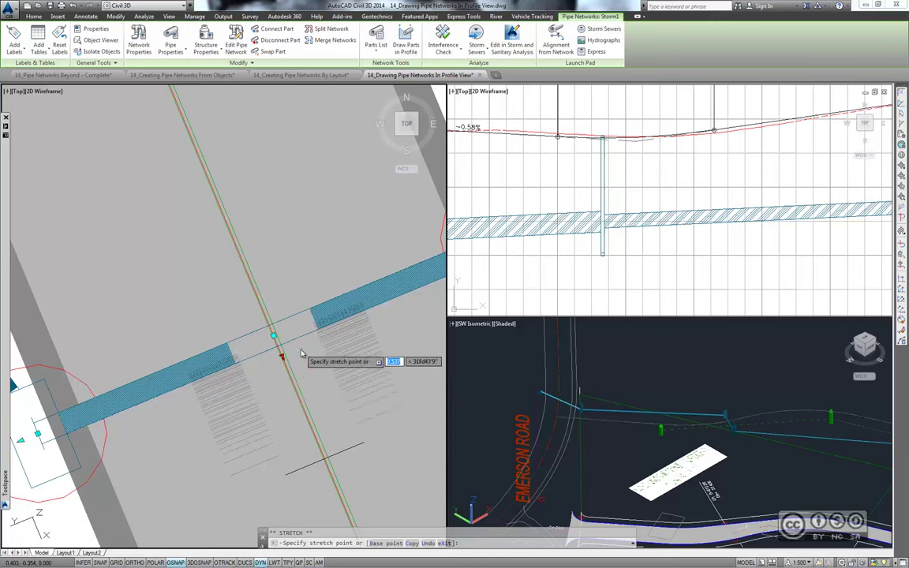
pyautogui.moveTo(304, 359)
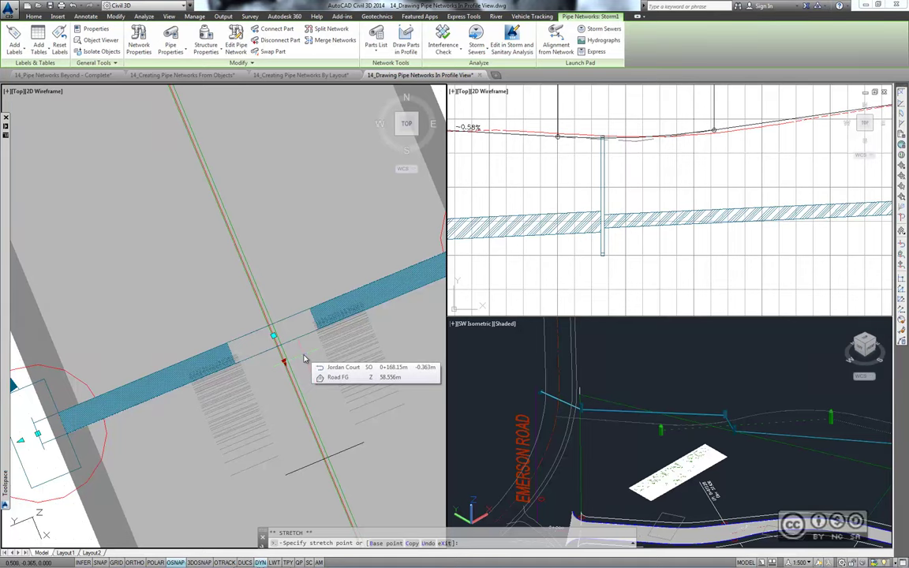
pyautogui.scroll(-2, 304, 359)
pyautogui.press('Escape')
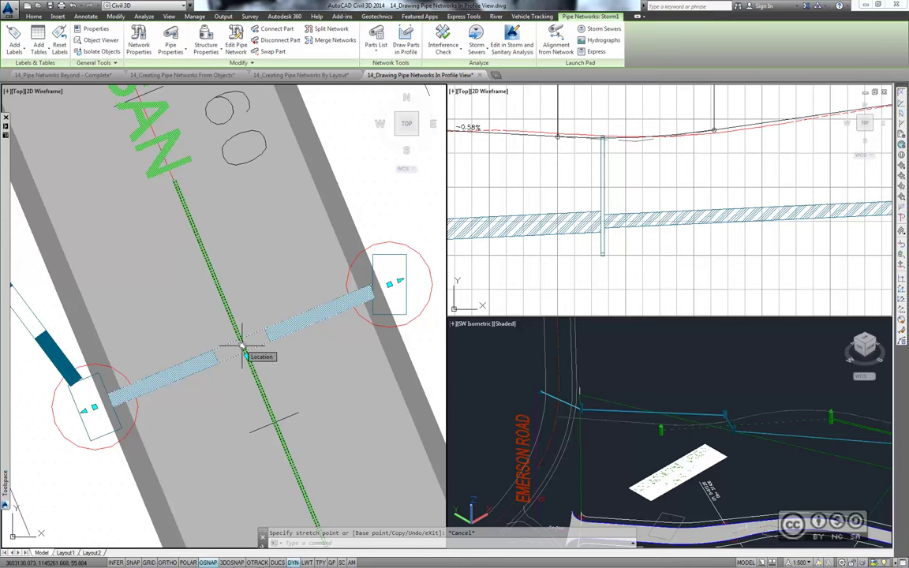
# Move the crossing pipe lower across the road using its midpoint grip.
pyautogui.click(243, 349)
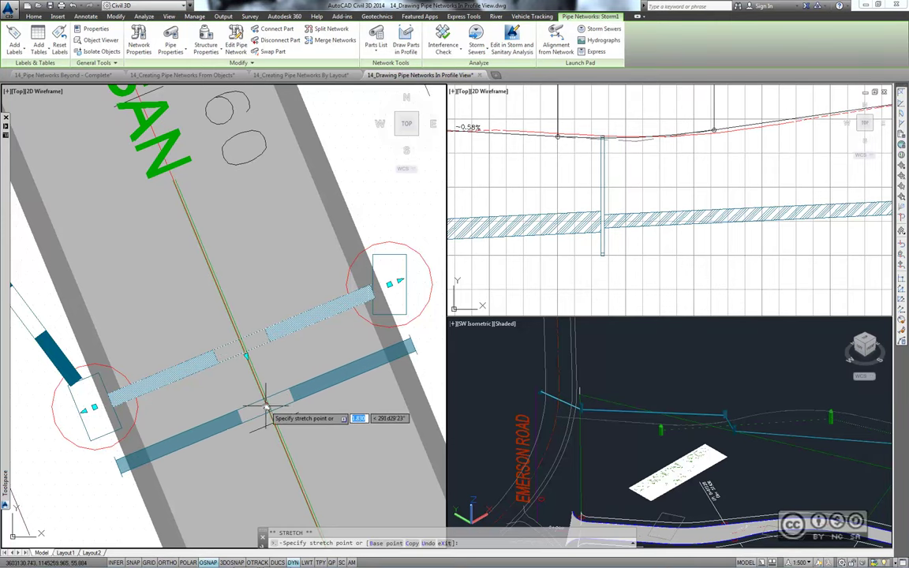
pyautogui.click(266, 407)
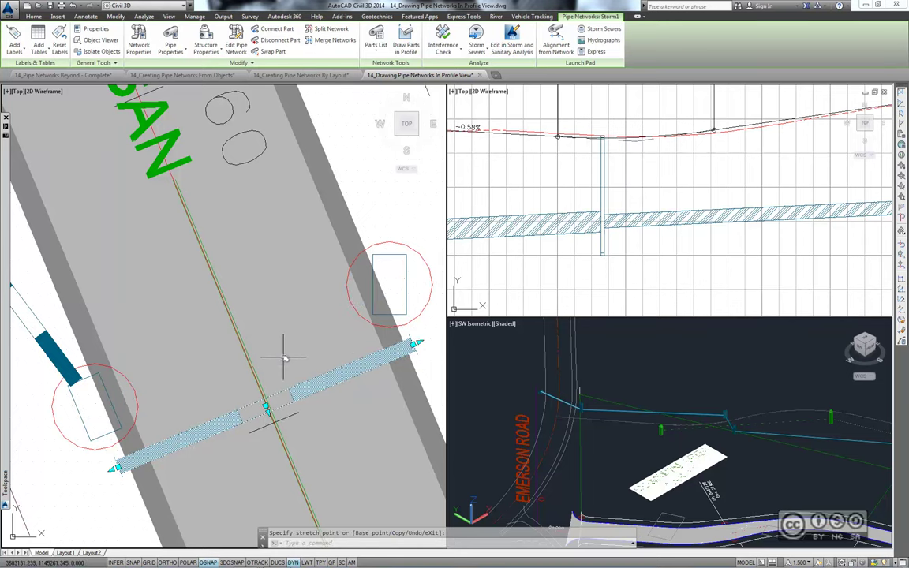
pyautogui.click(286, 359)
pyautogui.moveTo(236, 399); pyautogui.dragTo(237, 355, button='middle')
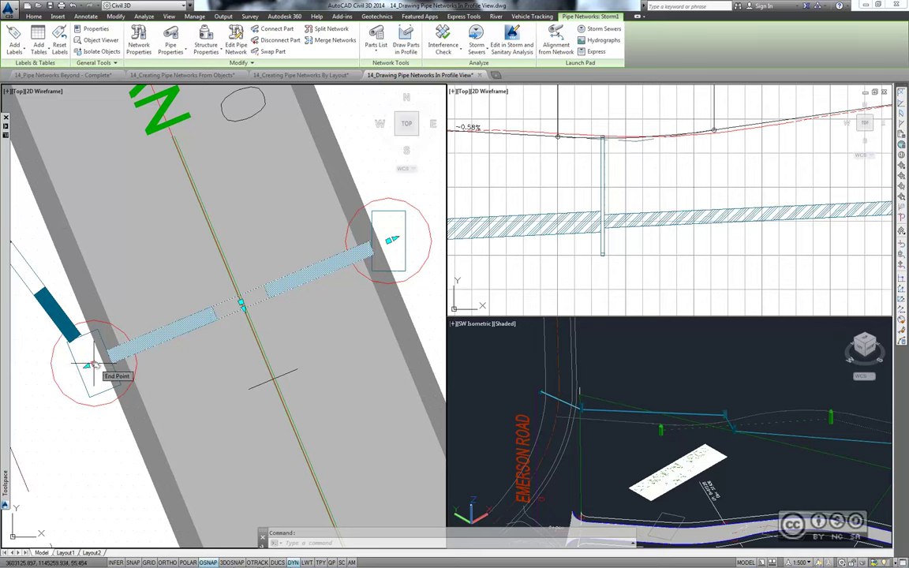
# Grab the pipe's left end grip to reattach it to the left structure.
pyautogui.click(94, 364)
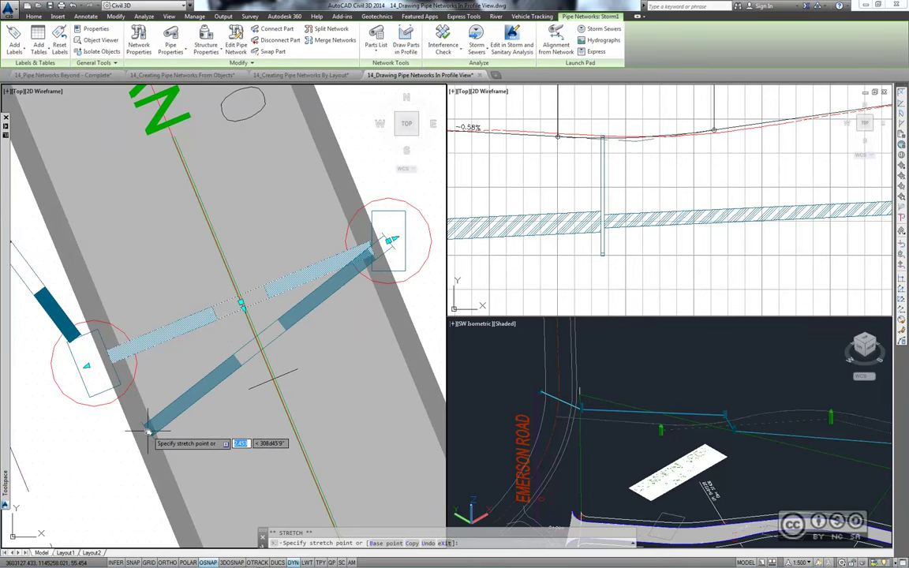
pyautogui.press('Escape')
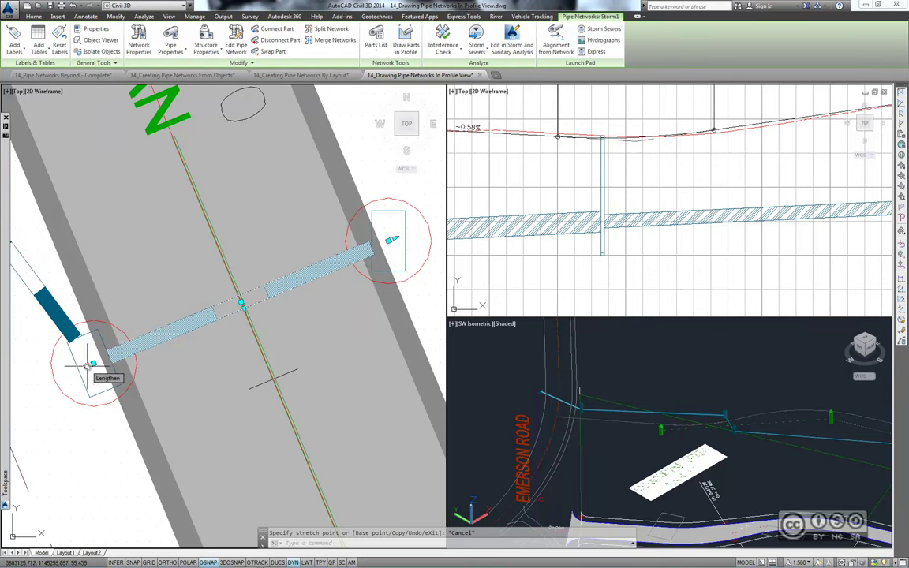
pyautogui.click(91, 364)
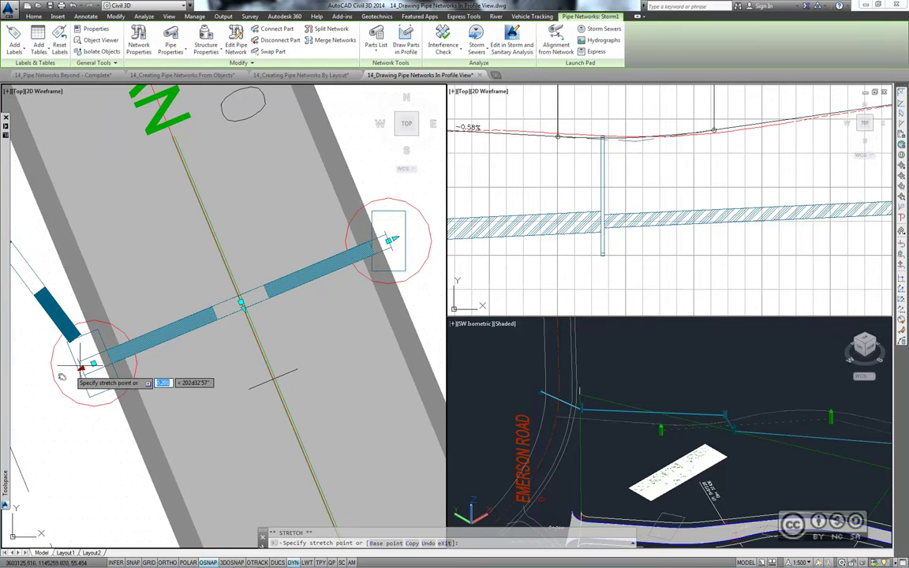
pyautogui.scroll(-2, 103, 362)
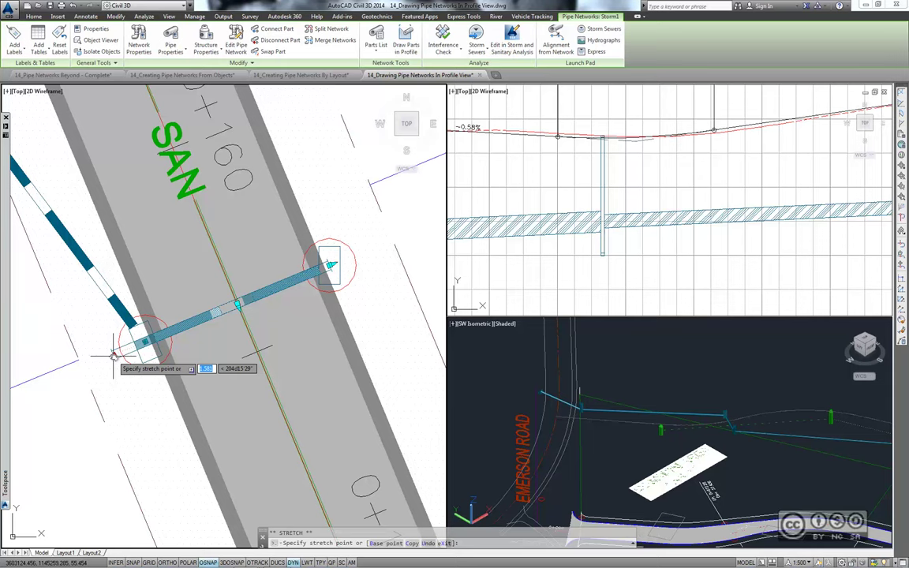
pyautogui.click(115, 355)
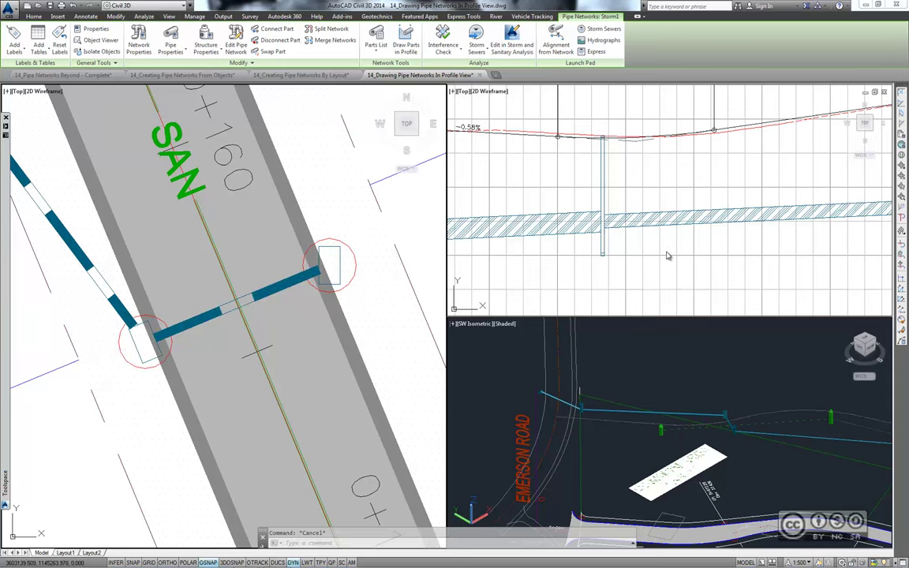
pyautogui.press('Escape')
pyautogui.moveTo(670, 253)
pyautogui.mouseDown(button='middle')
pyautogui.moveTo(572, 259)
pyautogui.moveTo(614, 243)
pyautogui.mouseUp(button='middle')
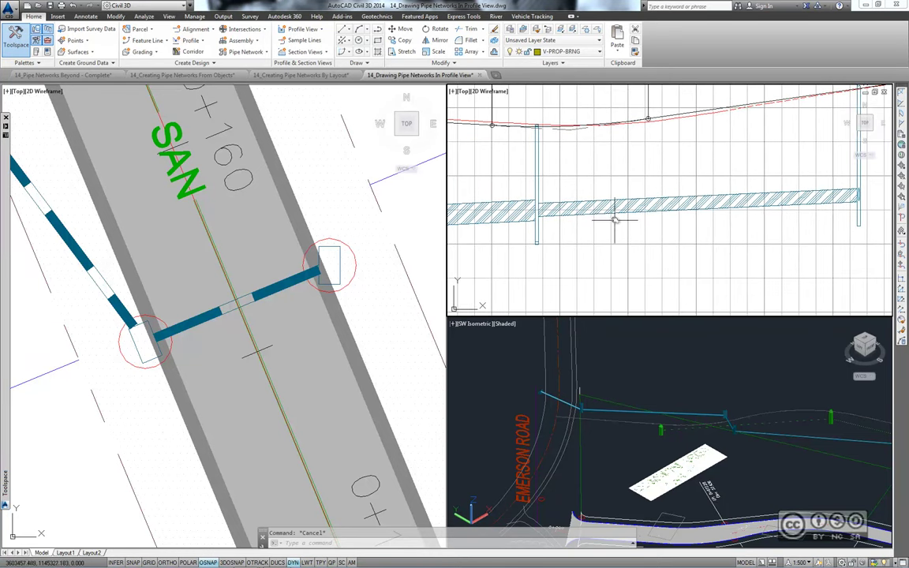
pyautogui.click(581, 208)
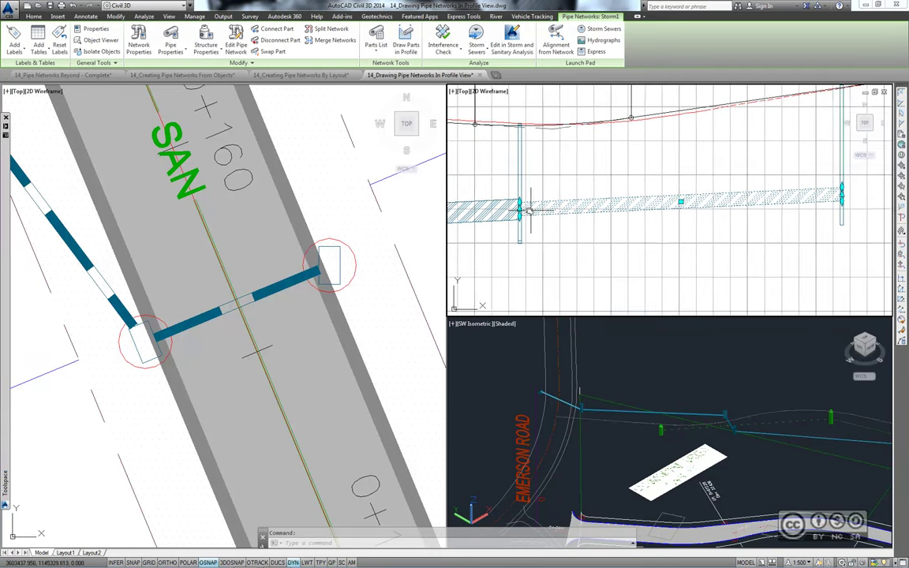
pyautogui.scroll(3, 517, 207)
pyautogui.scroll(2, 505, 205)
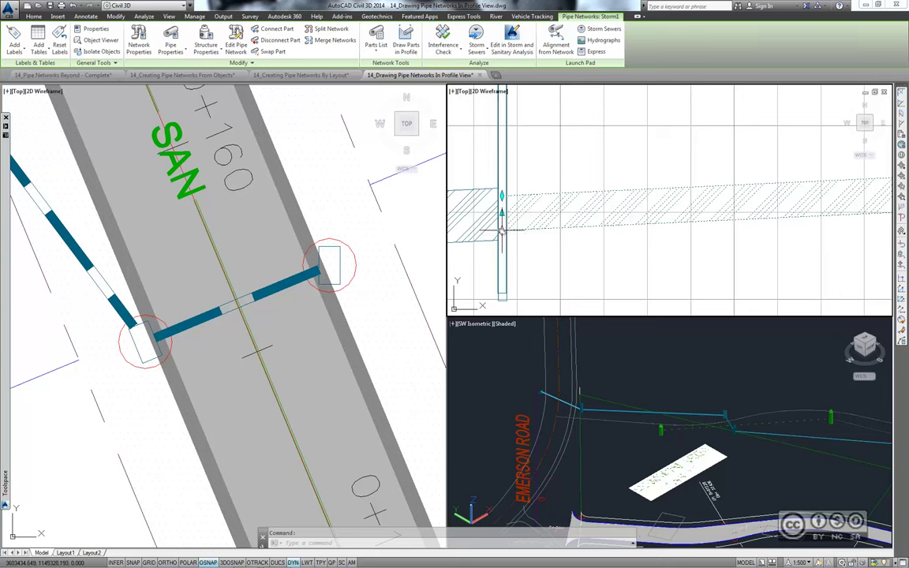
pyautogui.click(502, 230)
pyautogui.click(502, 195)
pyautogui.click(502, 212)
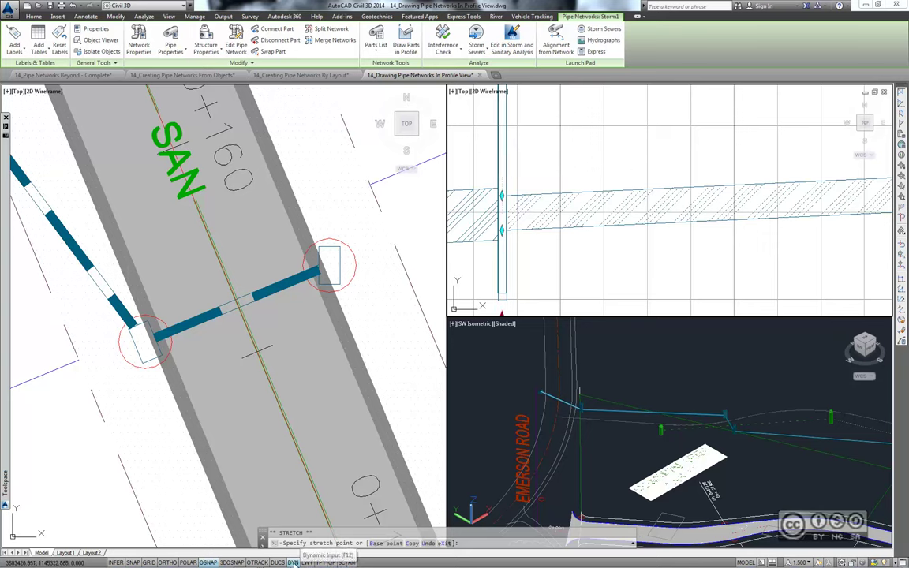
pyautogui.click(293, 562)
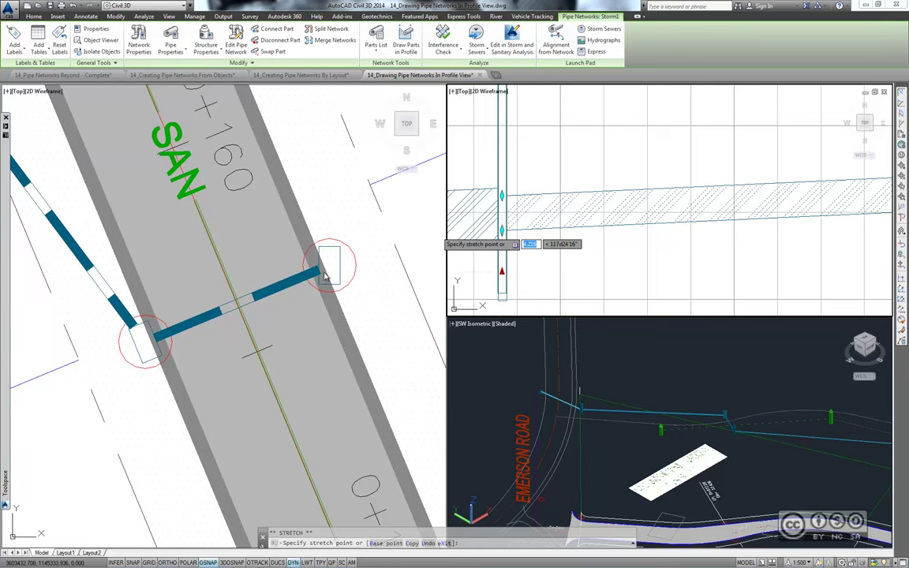
pyautogui.press('Escape')
pyautogui.moveTo(684, 233); pyautogui.dragTo(670, 241, button='middle')
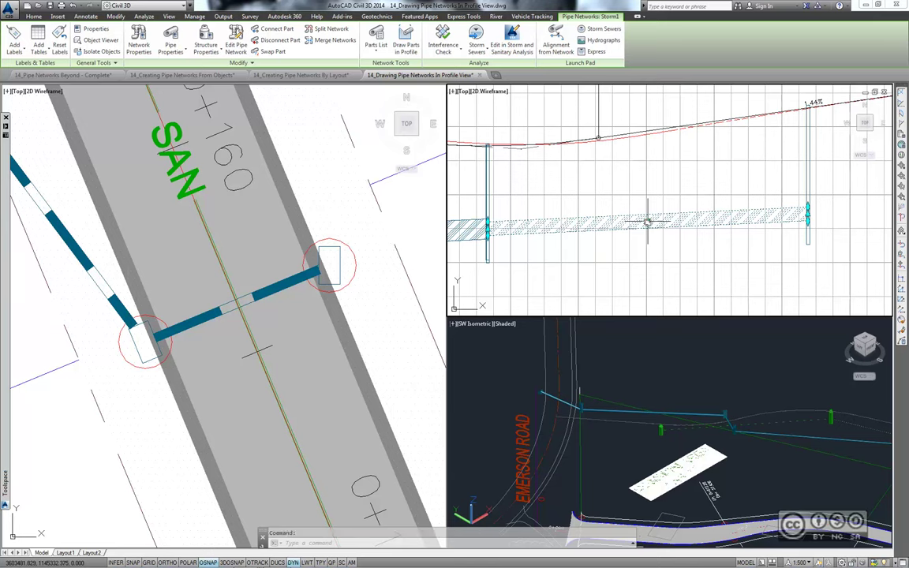
pyautogui.click(647, 220)
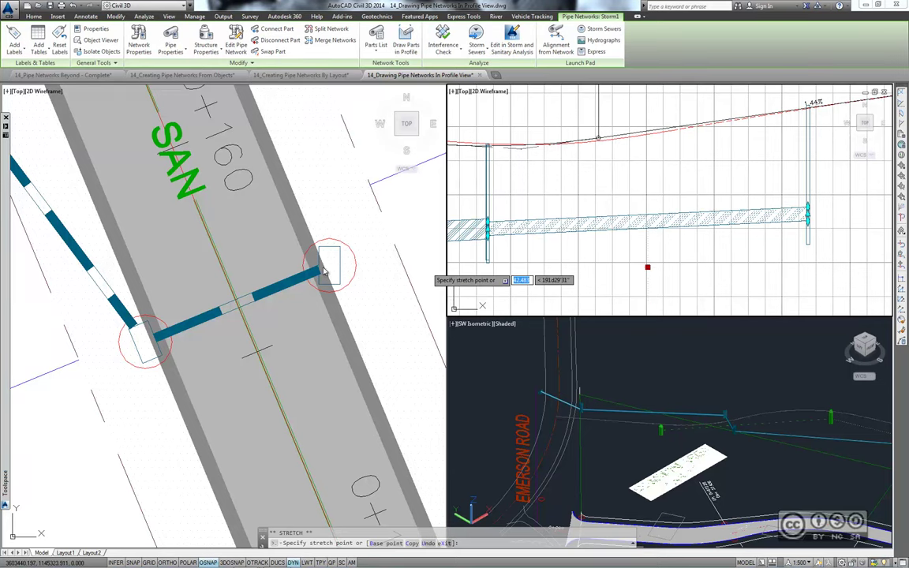
pyautogui.press('Escape')
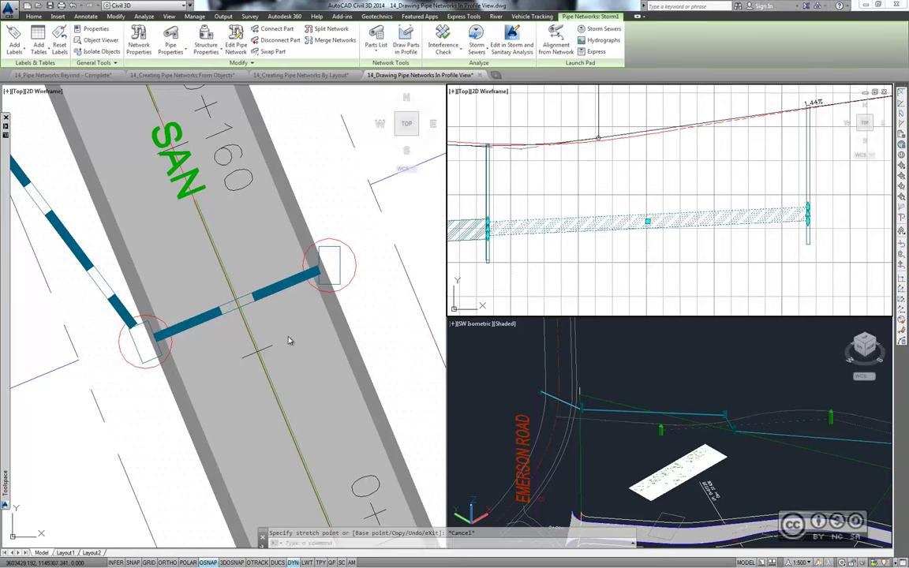
# Cancel the midpoint move and undo so the crossing pipe reconnects both manholes.
pyautogui.click(271, 294)
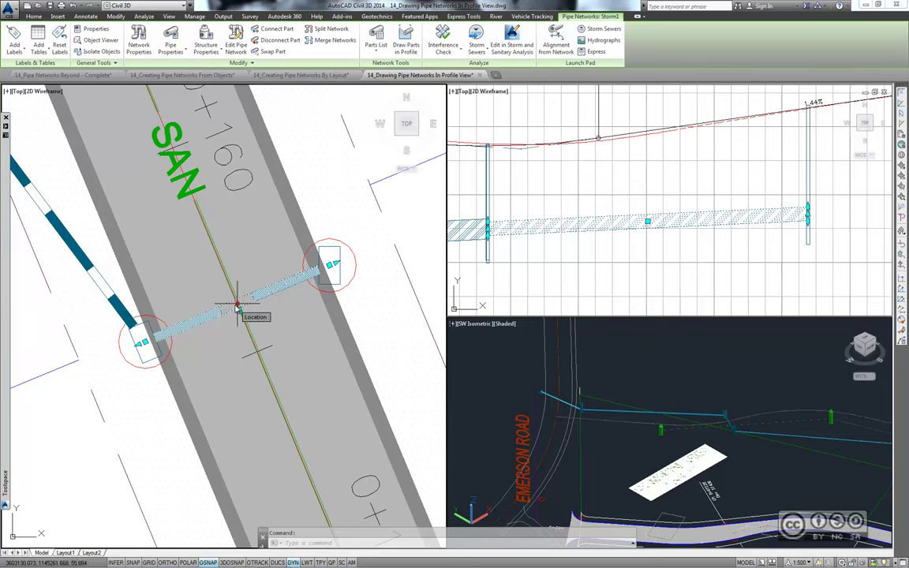
pyautogui.click(237, 306)
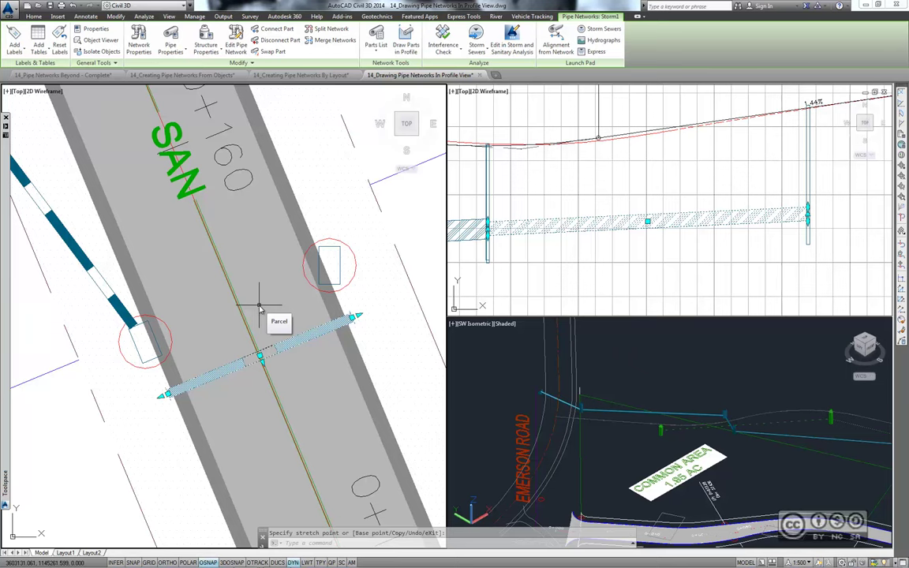
pyautogui.press('Escape')
pyautogui.press('Escape')
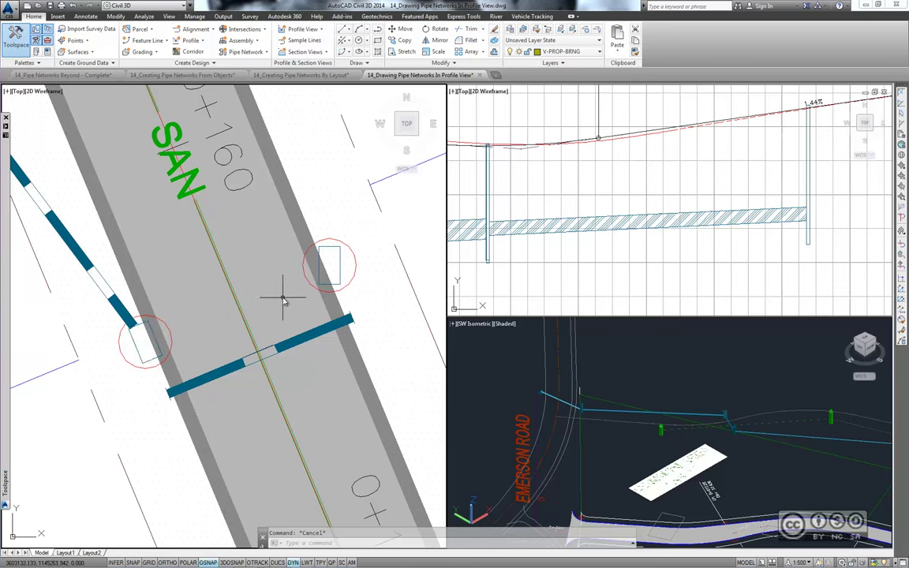
pyautogui.hotkey('ctrl', 'z')
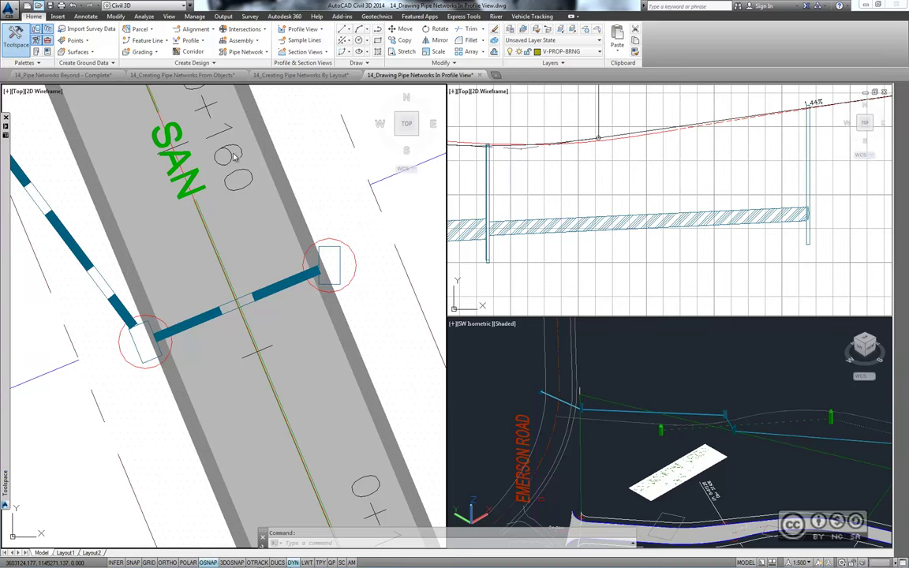
# Open the drawing 14_Editing Pipe Networks Using Grips.dwg.
pyautogui.click(39, 6)
pyautogui.scroll(-1, 294, 276)
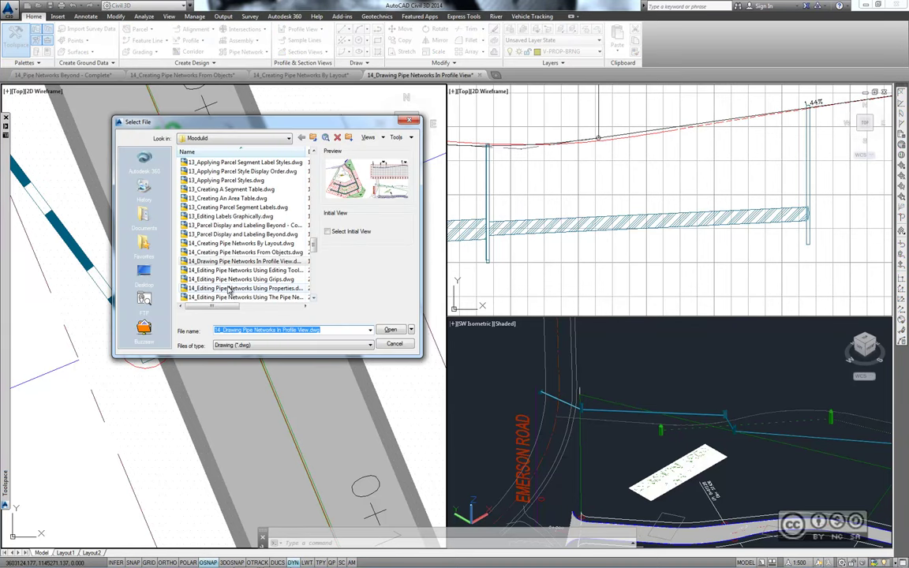
pyautogui.click(261, 279)
pyautogui.moveTo(241, 279)
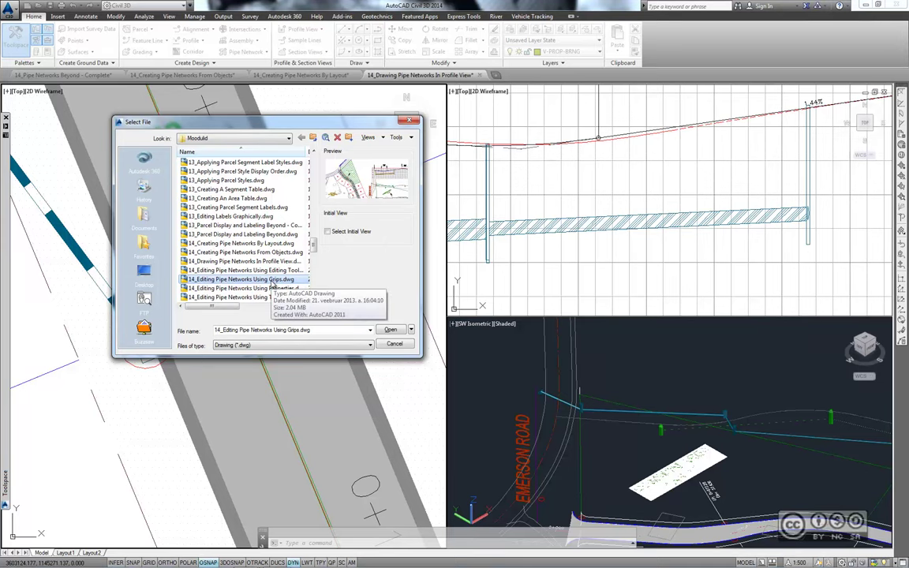
pyautogui.click(390, 329)
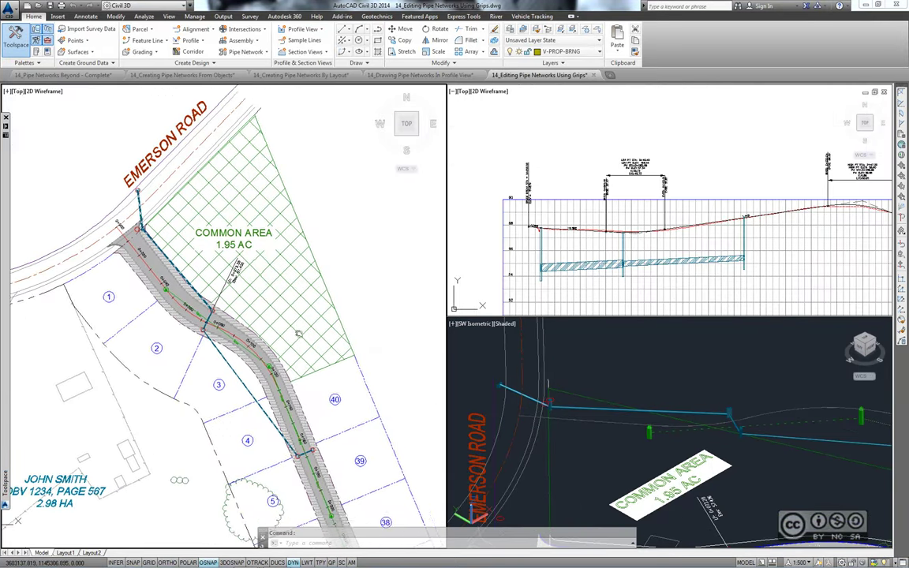
# Centre and select the short crossing pipe, turn on dynamic input, and reselect it.
pyautogui.scroll(3, 263, 345)
pyautogui.scroll(2, 263, 344)
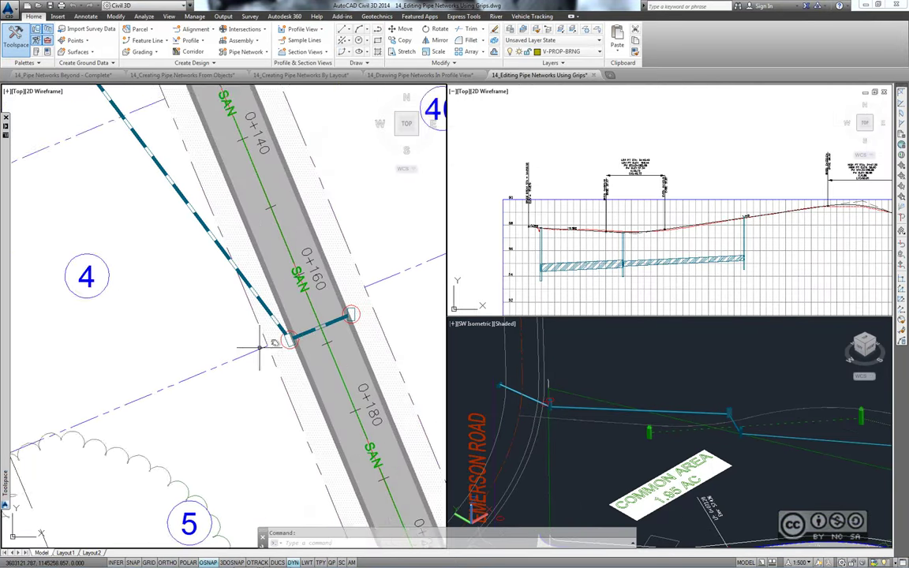
pyautogui.scroll(2, 237, 304)
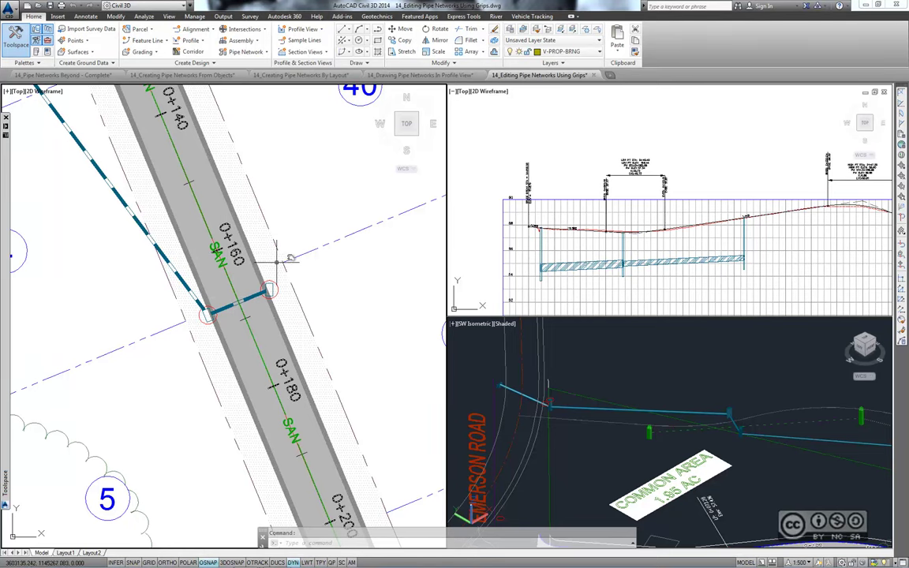
pyautogui.moveTo(309, 282); pyautogui.dragTo(359, 320, button='middle')
pyautogui.click(288, 340)
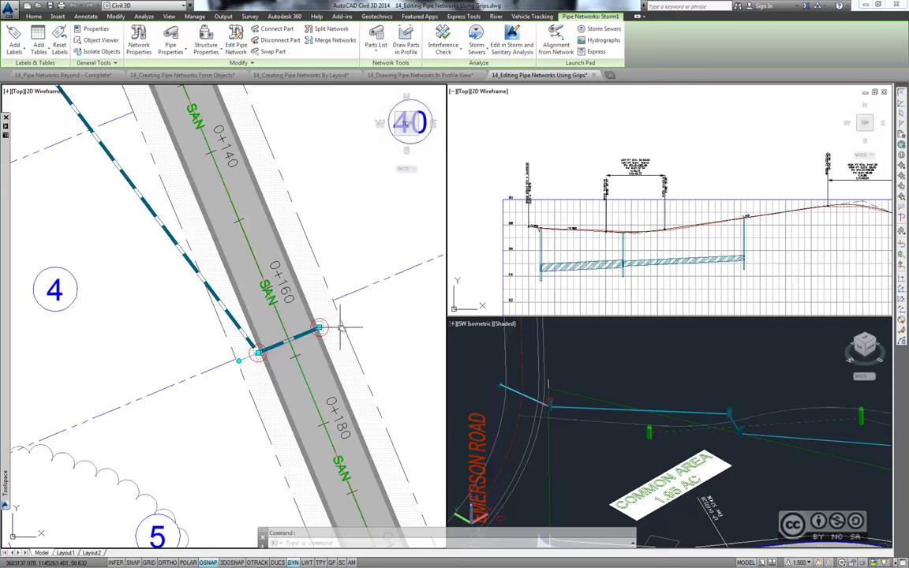
pyautogui.click(319, 327)
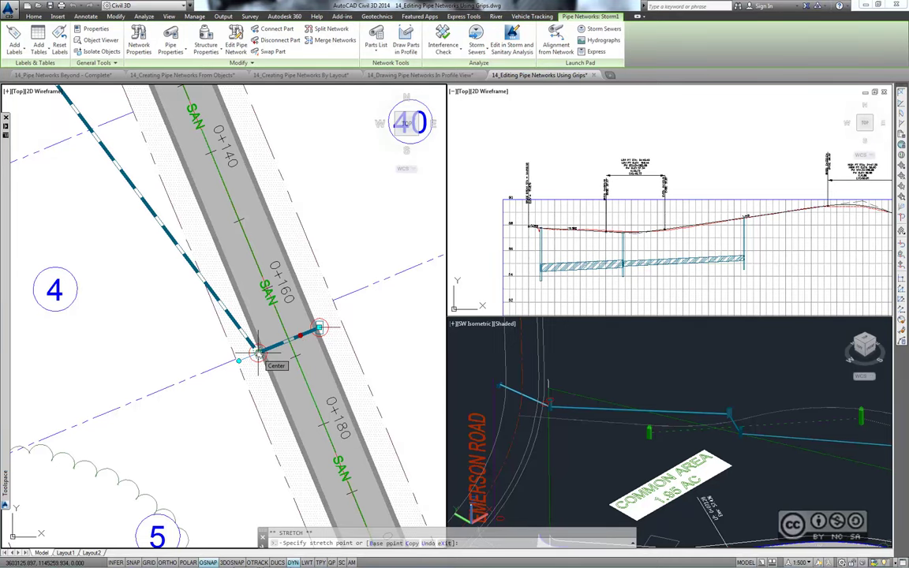
pyautogui.scroll(3, 264, 355)
pyautogui.scroll(3, 261, 347)
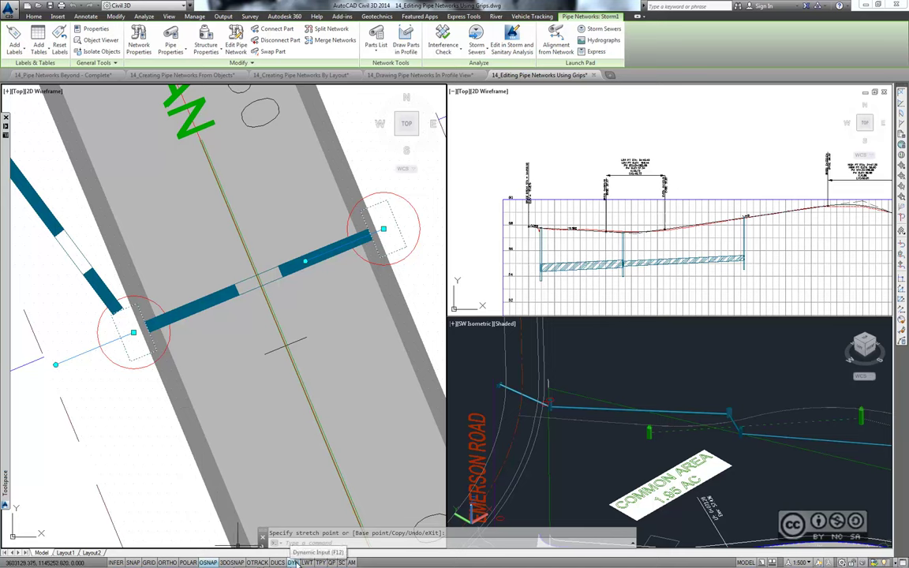
pyautogui.click(293, 562)
pyautogui.press('Escape')
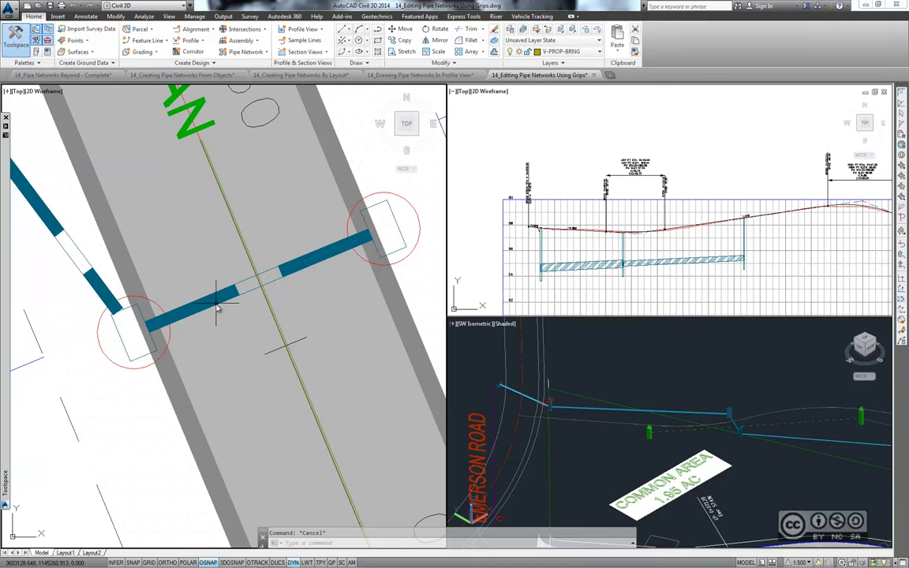
pyautogui.click(217, 306)
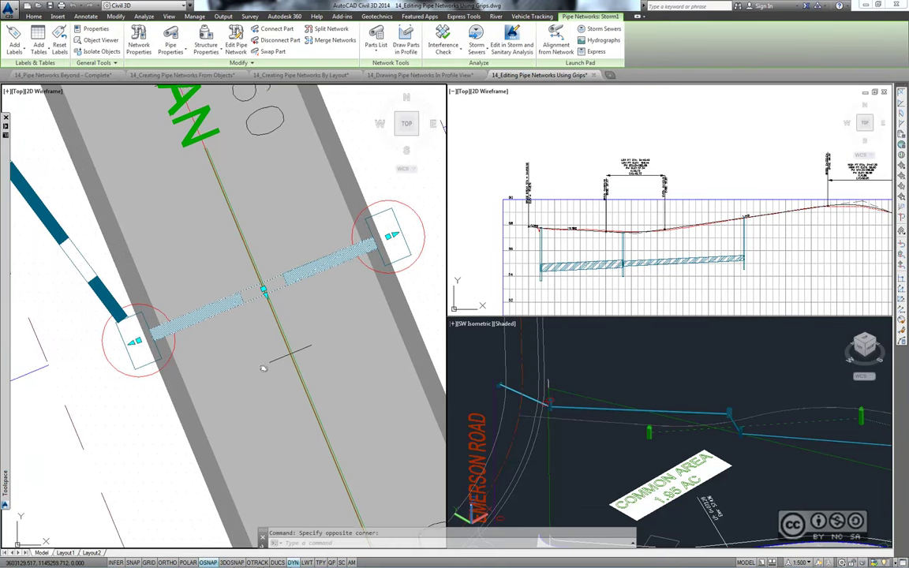
# Set the short crossing pipe's diameter to 0.450 through its middle grip.
pyautogui.scroll(-3, 260, 332)
pyautogui.click(269, 328)
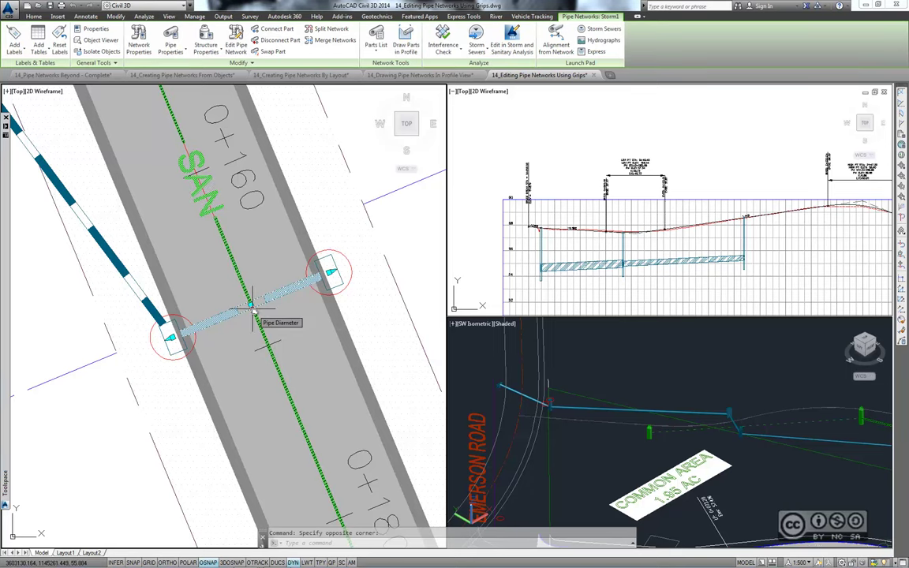
pyautogui.click(252, 308)
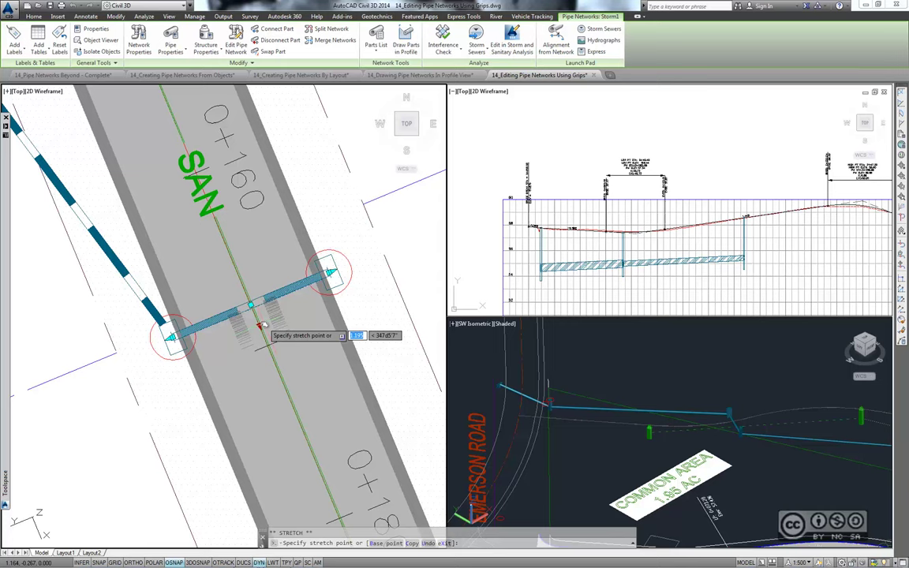
pyautogui.write('0.450')
pyautogui.press('Return')
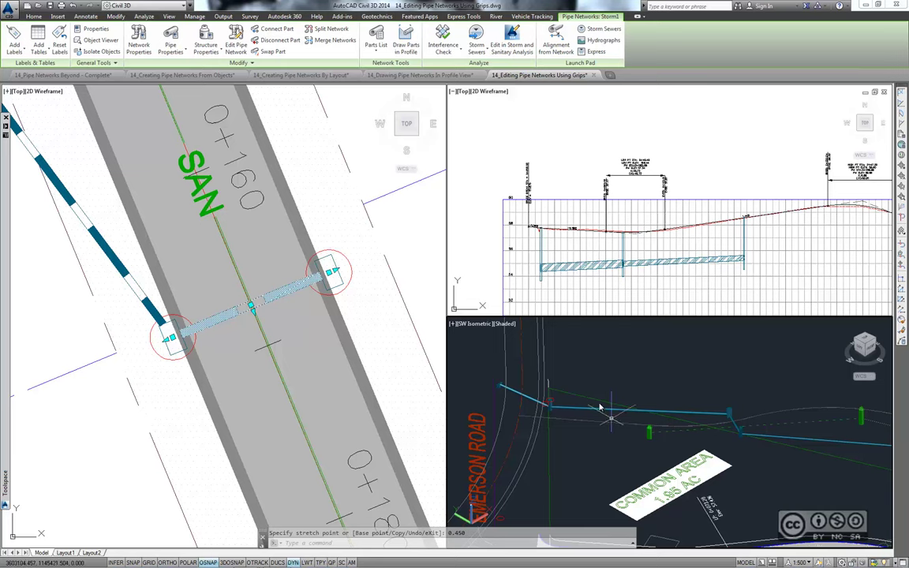
# Zoom the 3D view to the end structure and snap its location grip to the centre point.
pyautogui.scroll(2, 604, 411)
pyautogui.scroll(2, 619, 422)
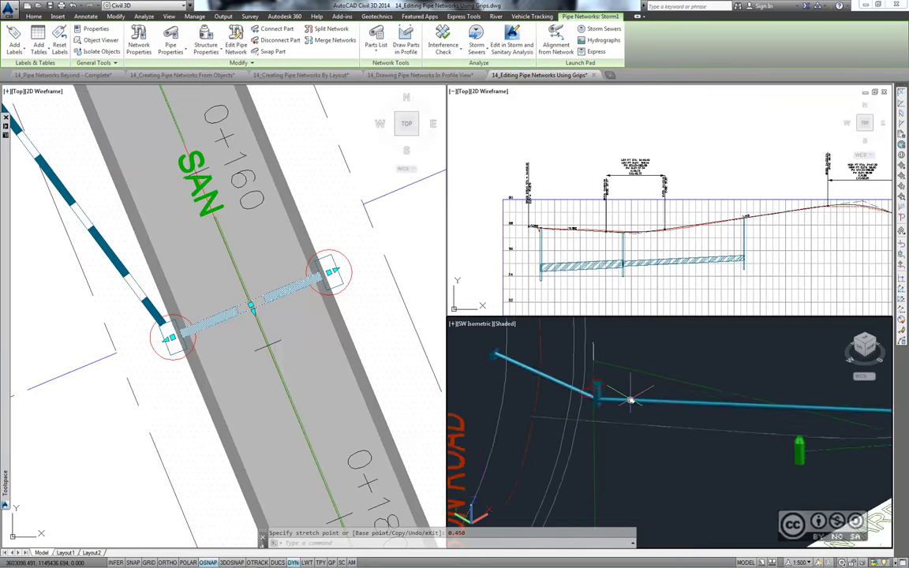
pyautogui.scroll(2, 624, 430)
pyautogui.moveTo(624, 430); pyautogui.dragTo(659, 371, button='middle')
pyautogui.scroll(1, 679, 406)
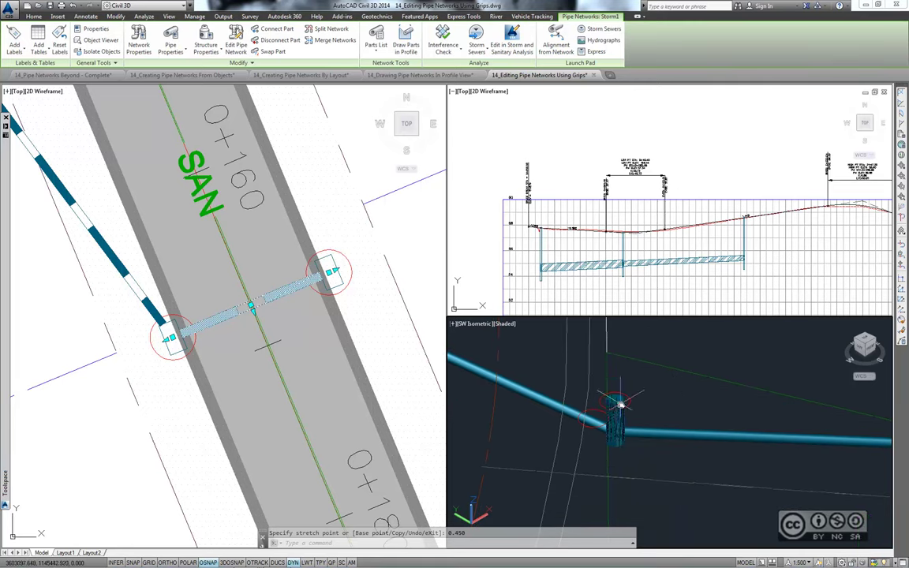
pyautogui.press('Return')
pyautogui.moveTo(655, 385); pyautogui.dragTo(714, 390, button='middle')
pyautogui.scroll(1, 700, 385)
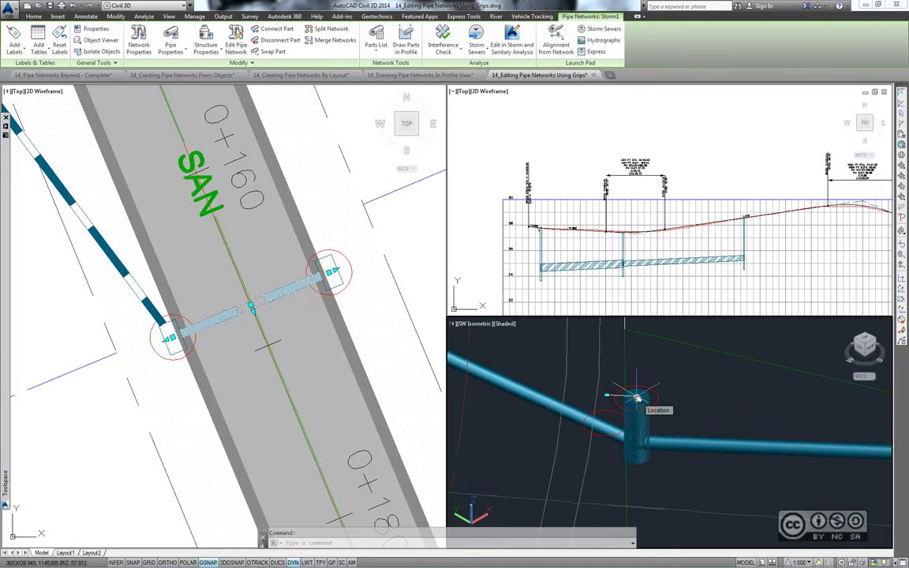
pyautogui.click(638, 398)
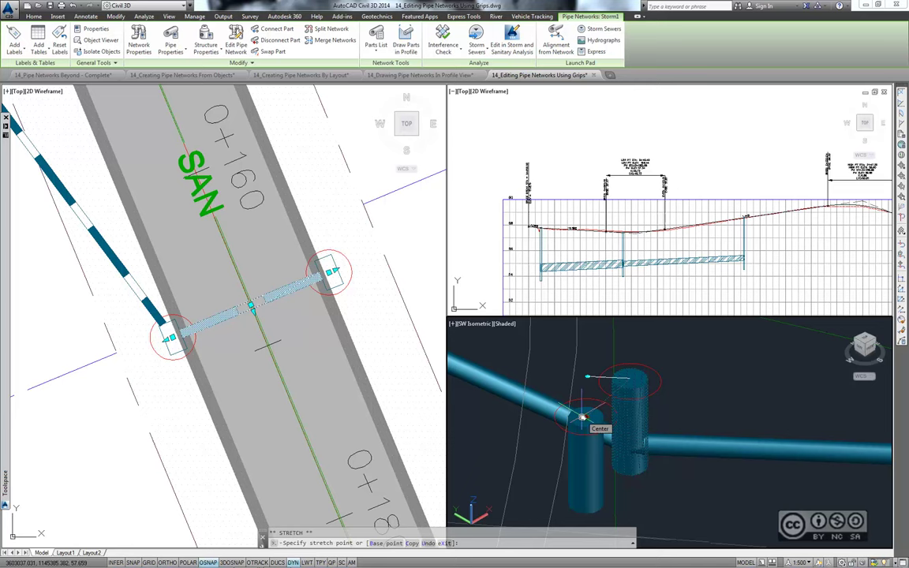
pyautogui.click(582, 417)
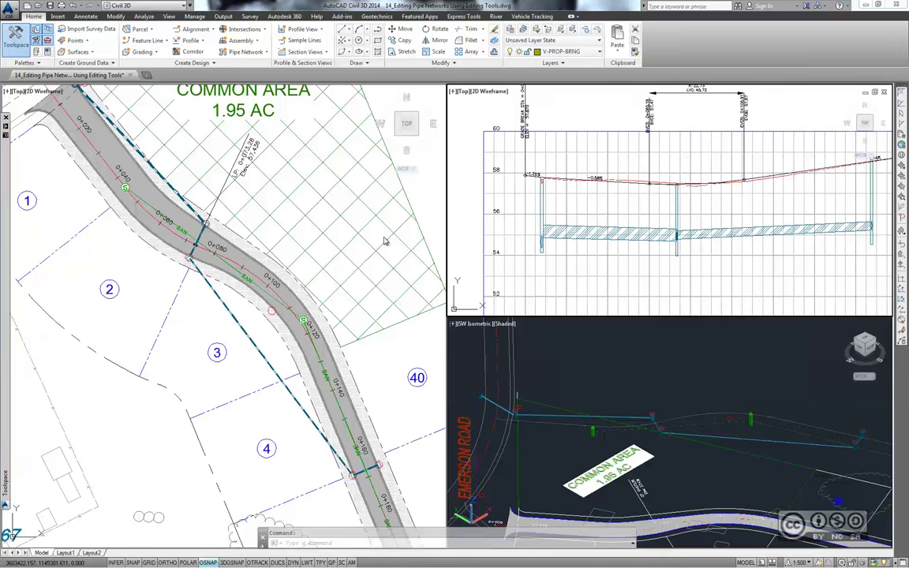
# Check the pipe network creation dropdown, then zoom in and select the structure near station 0+080.
pyautogui.click(264, 53)
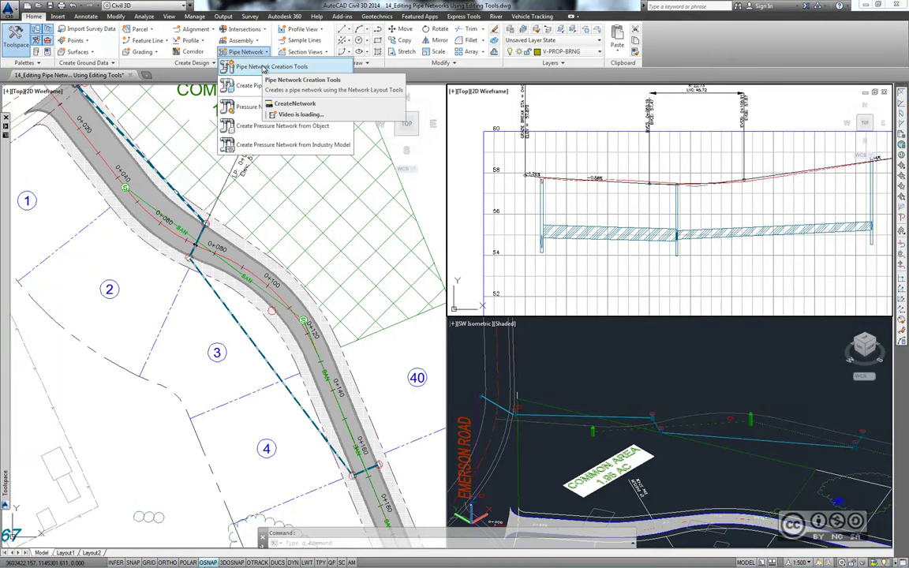
pyautogui.click(262, 68)
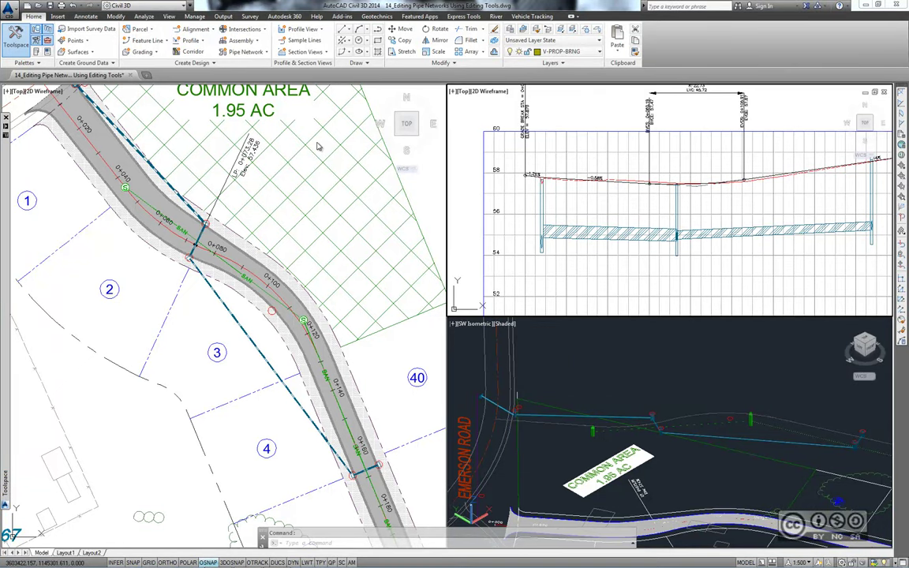
pyautogui.scroll(2, 161, 215)
pyautogui.scroll(2, 258, 221)
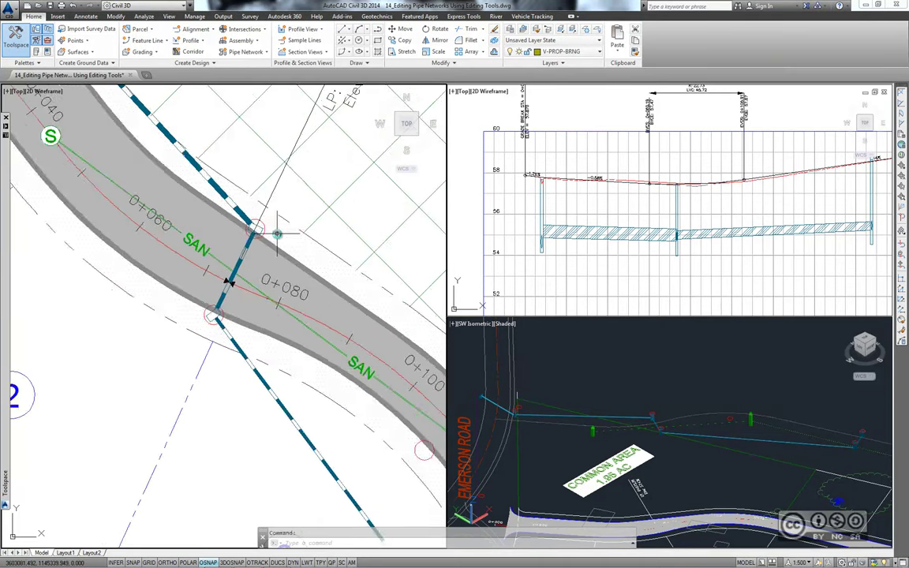
pyautogui.scroll(2, 265, 230)
pyautogui.click(243, 217)
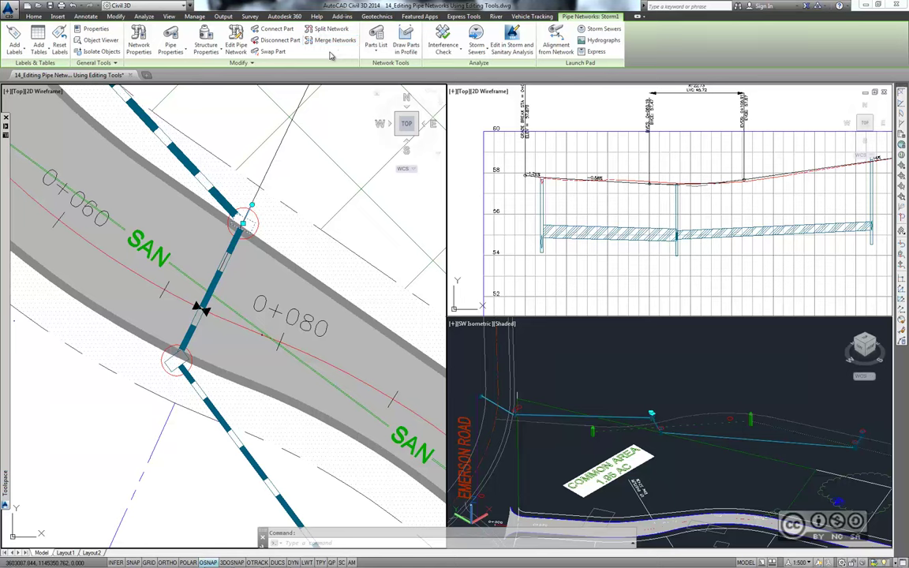
# Swap the 0+080 structure for a Rectangular Junction Structure NF SI Curb Inlet.
pyautogui.click(274, 54)
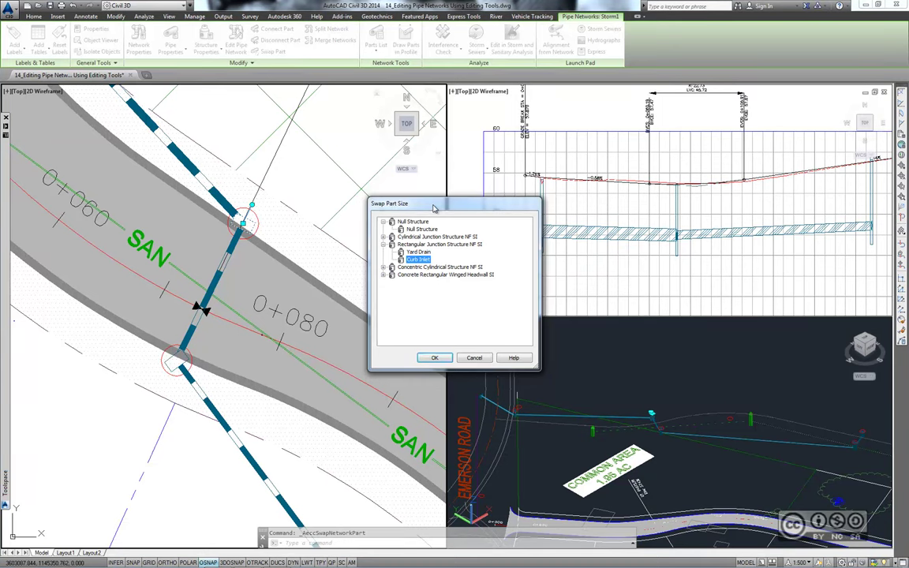
pyautogui.press('Return')
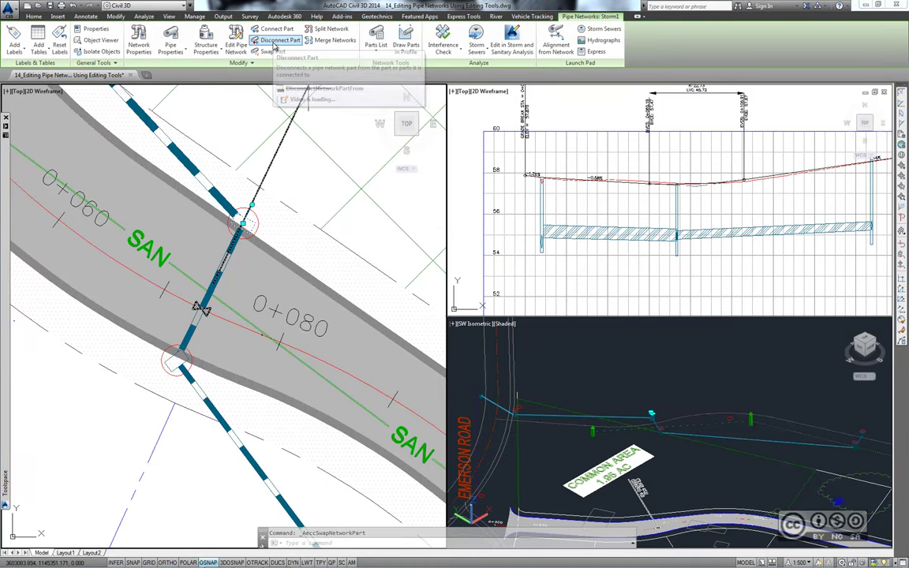
pyautogui.moveTo(236, 41)
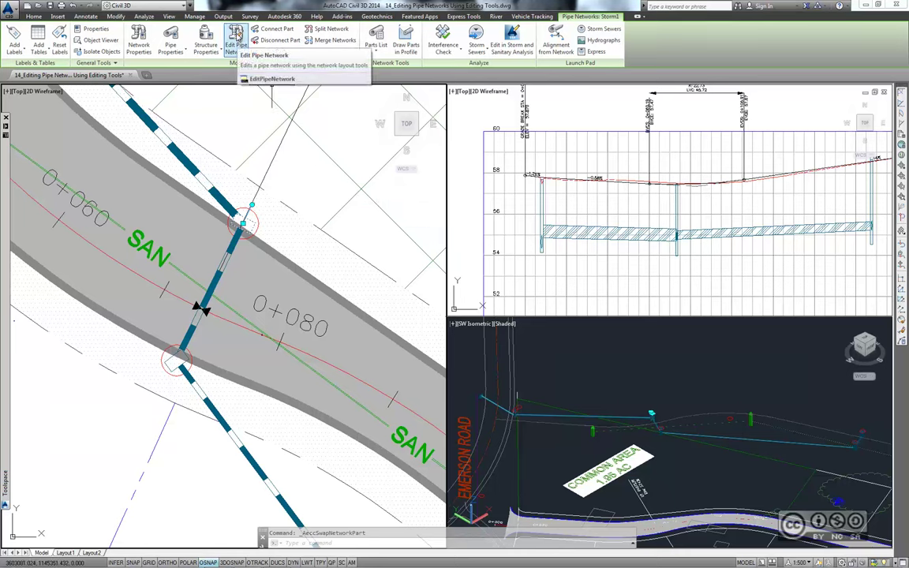
# Open Storm1's layout tools with Storm Manhole as the structure and Structures Only drawing.
pyautogui.click(237, 35)
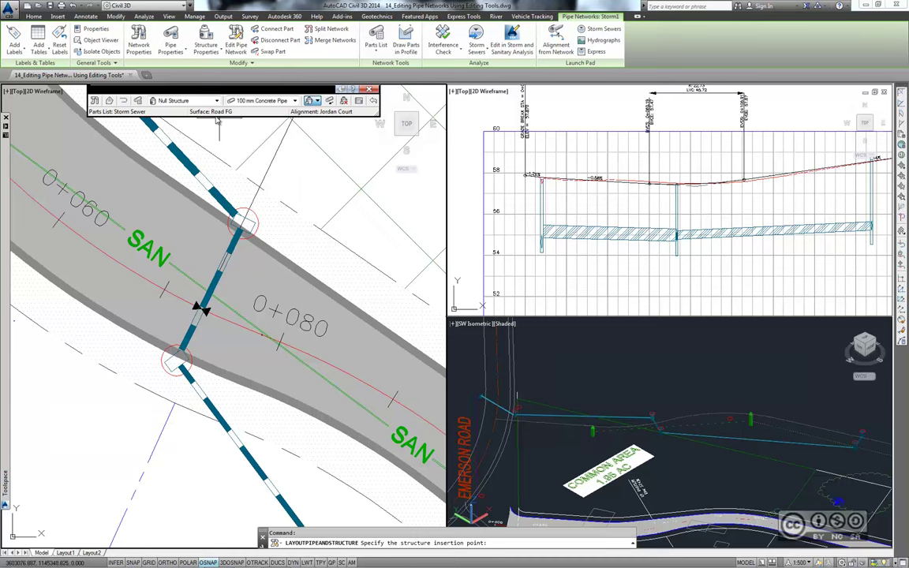
pyautogui.click(217, 101)
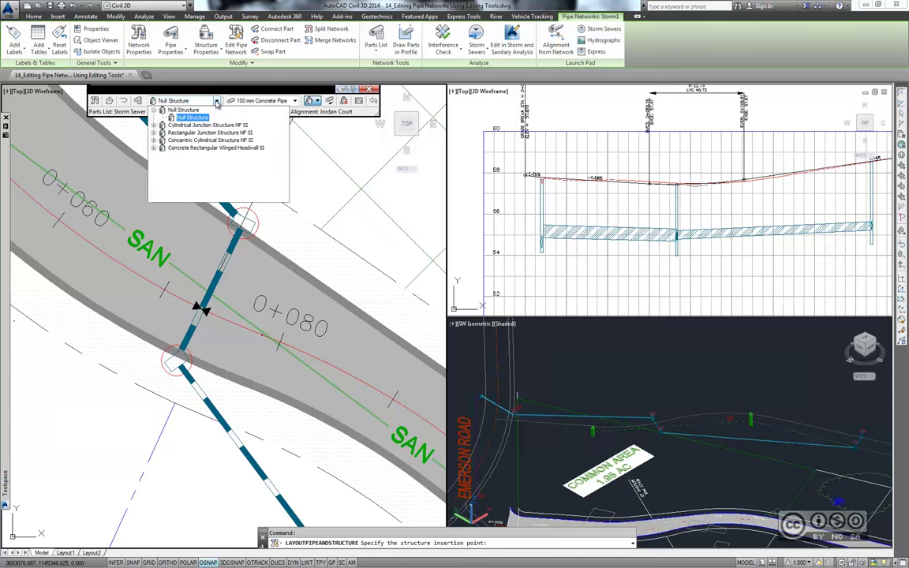
pyautogui.click(162, 125)
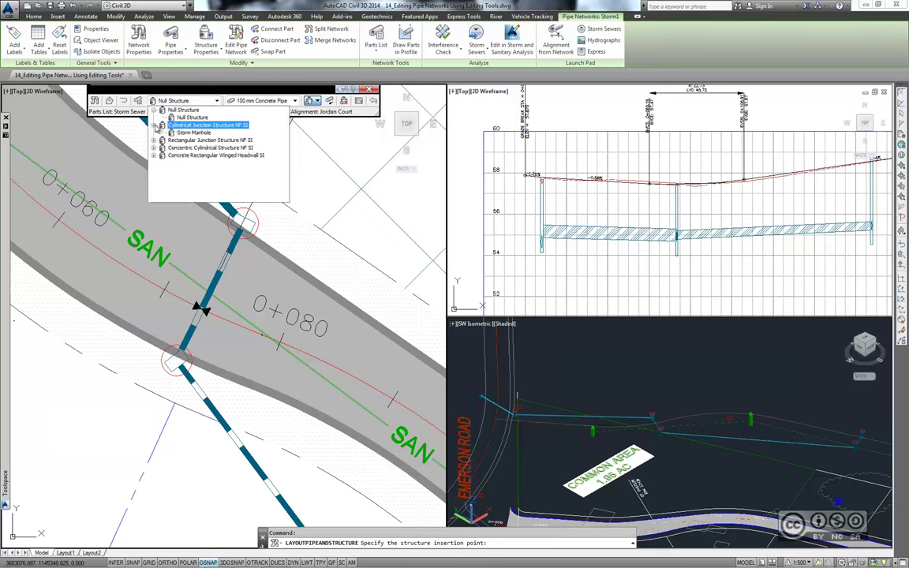
pyautogui.click(193, 133)
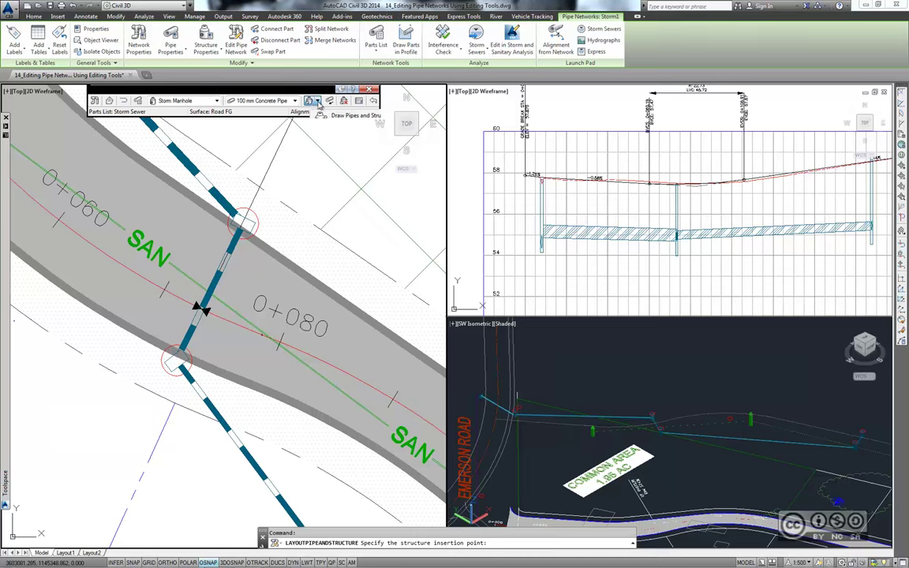
pyautogui.click(319, 105)
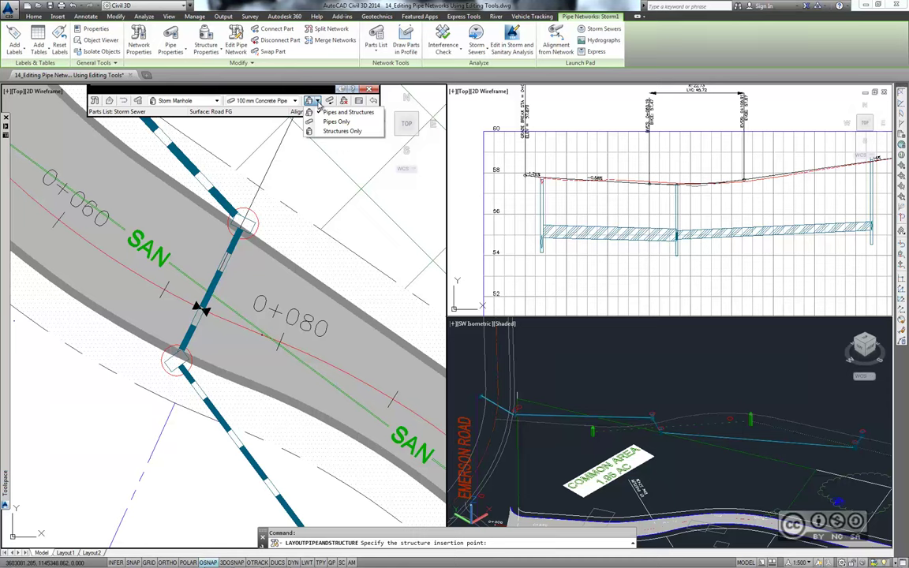
pyautogui.click(353, 133)
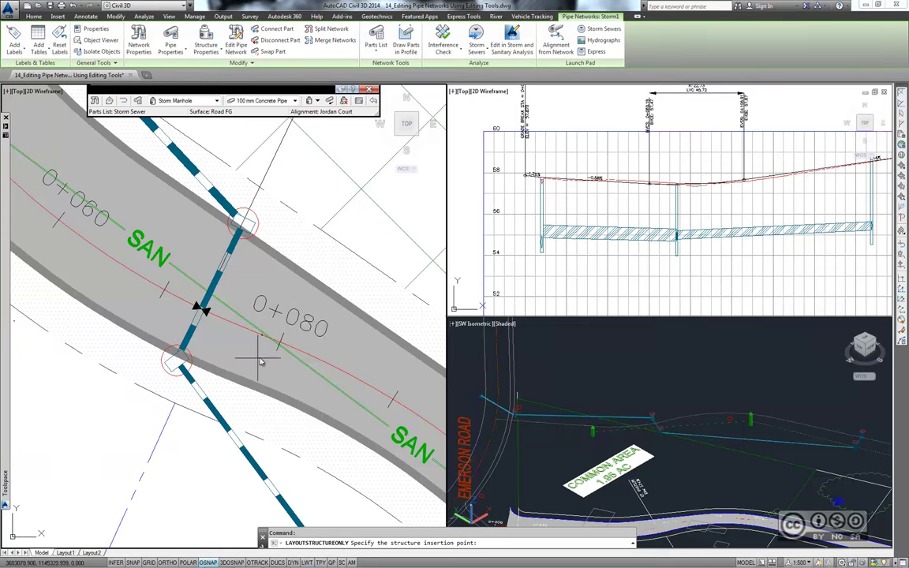
# With Osnap off, insert a Storm Manhole on the pipe beside lot 3 and select manhole D.
pyautogui.click(206, 562)
pyautogui.scroll(-3, 326, 287)
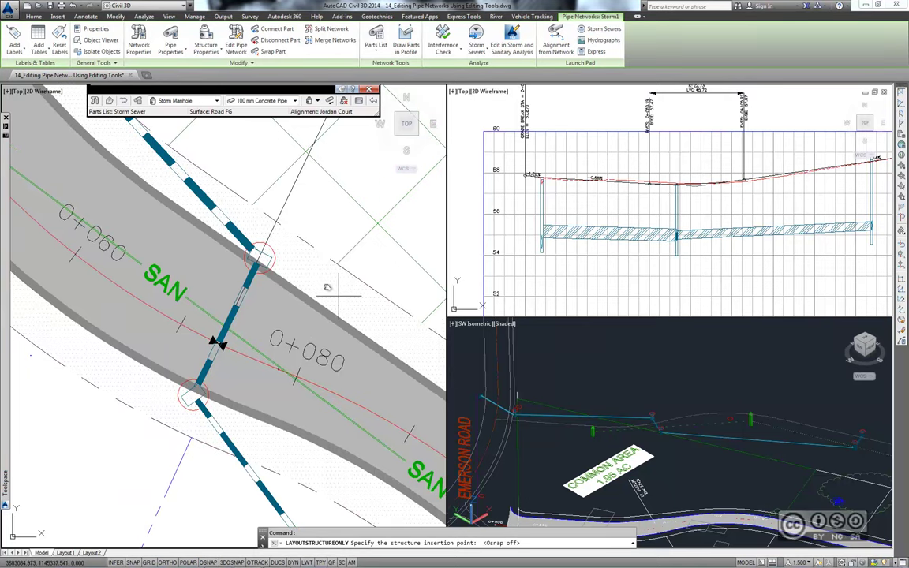
pyautogui.scroll(-2, 326, 286)
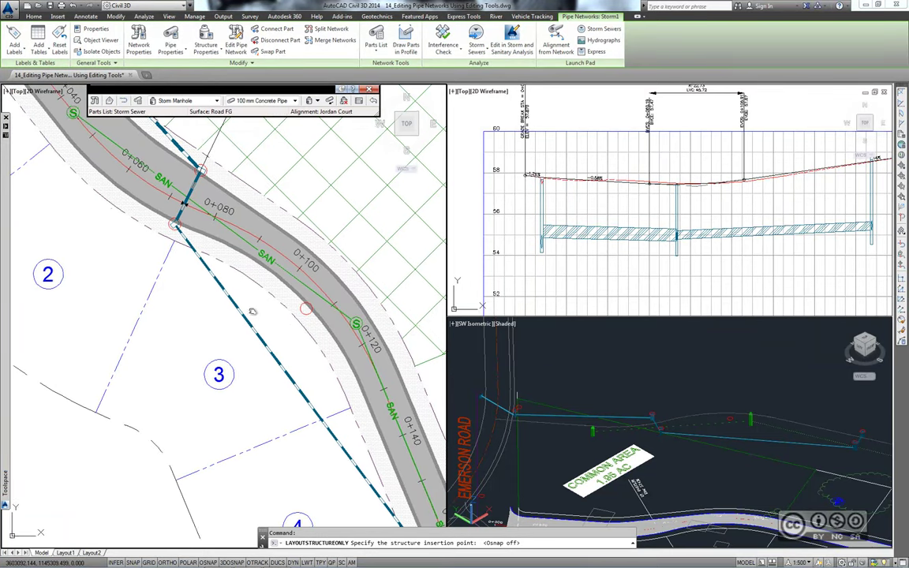
pyautogui.moveTo(229, 254); pyautogui.dragTo(153, 204, button='middle')
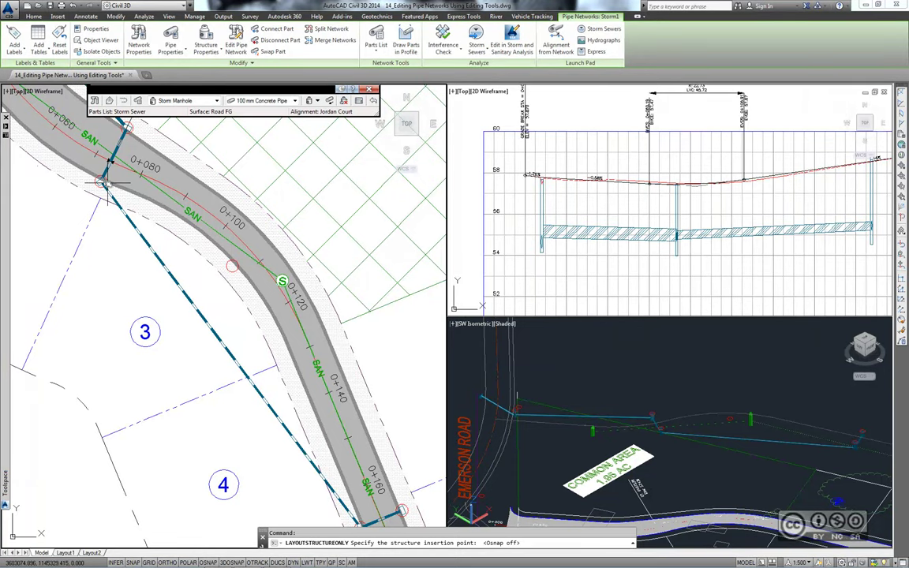
pyautogui.moveTo(103, 183); pyautogui.dragTo(75, 140, button='middle')
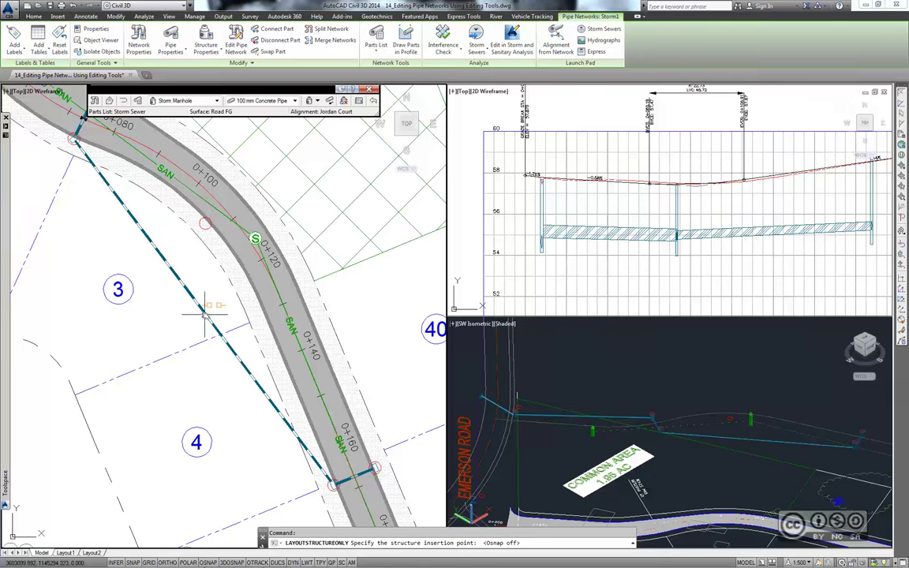
pyautogui.click(206, 315)
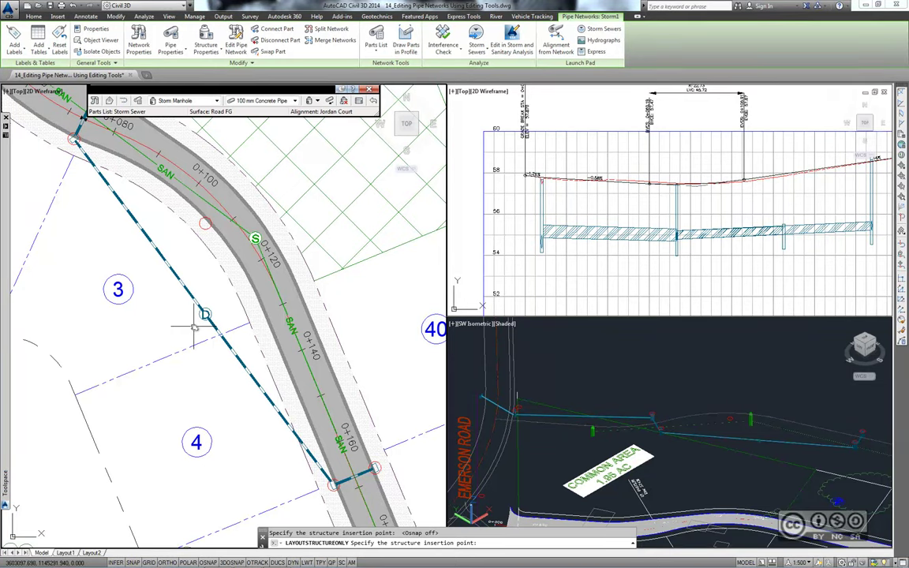
pyautogui.press('Escape')
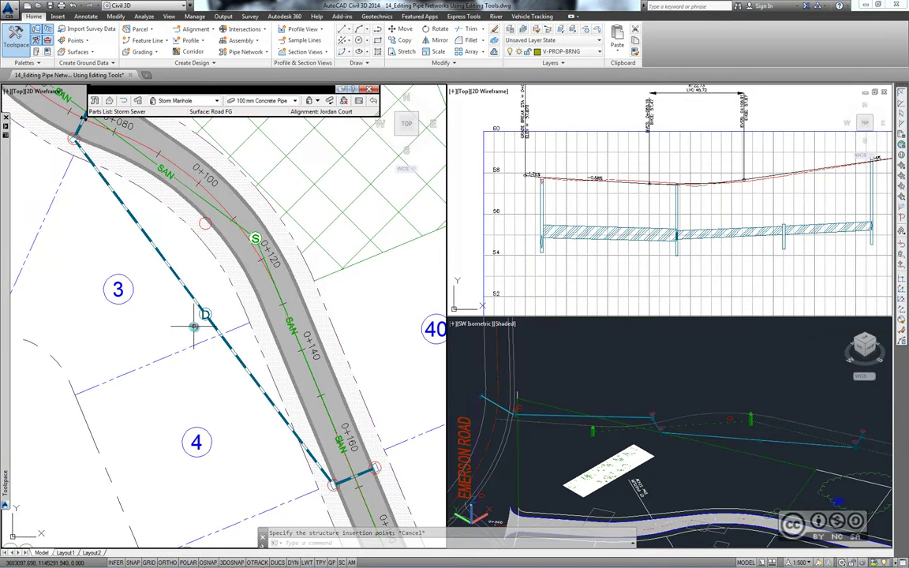
pyautogui.scroll(3, 193, 326)
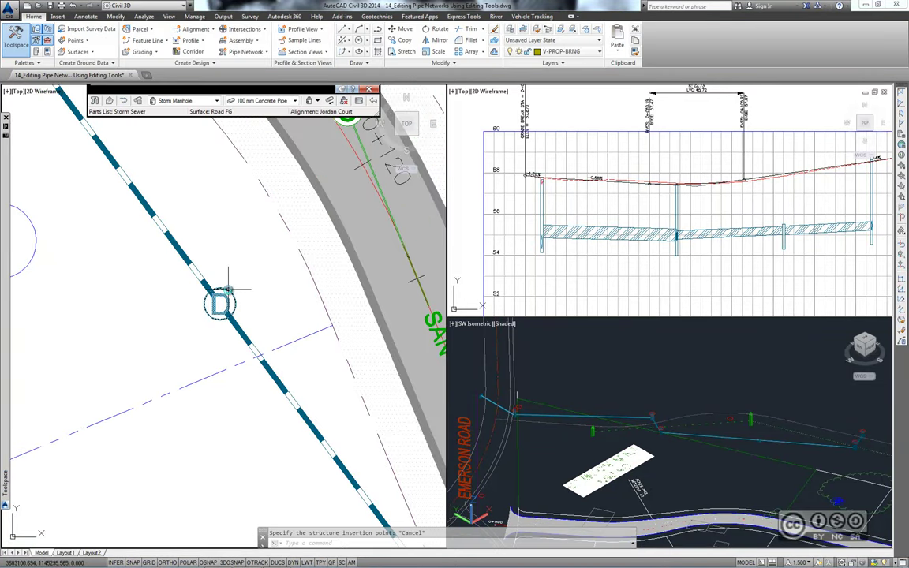
pyautogui.click(220, 303)
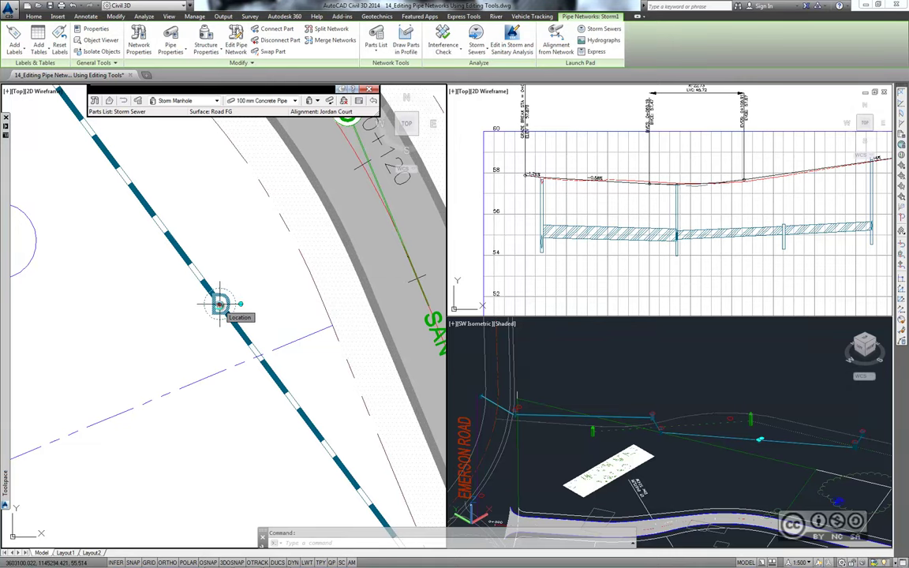
# Snap manhole D to the road-edge centre near station 0+100, then select the pipe below it.
pyautogui.click(220, 303)
pyautogui.scroll(-3, 220, 303)
pyautogui.scroll(3, 254, 275)
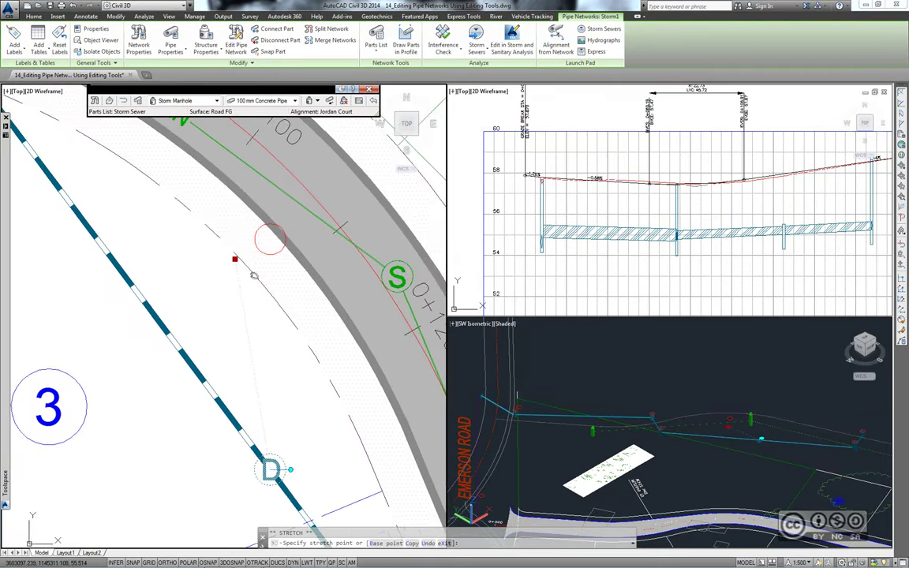
pyautogui.moveTo(254, 275); pyautogui.dragTo(285, 302, button='middle')
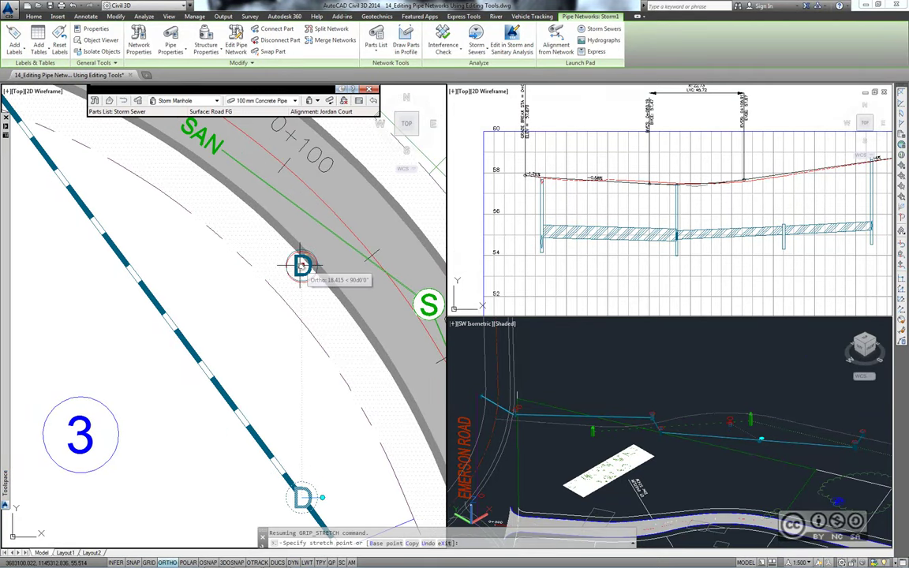
pyautogui.keyDown('shift'); pyautogui.rightClick(300, 267); pyautogui.keyUp('shift')
pyautogui.click(324, 373)
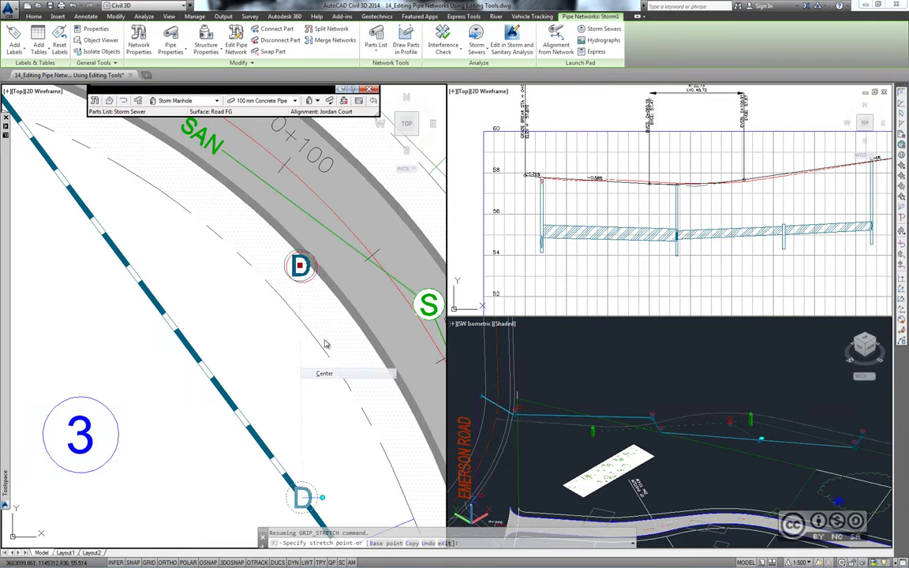
pyautogui.click(303, 286)
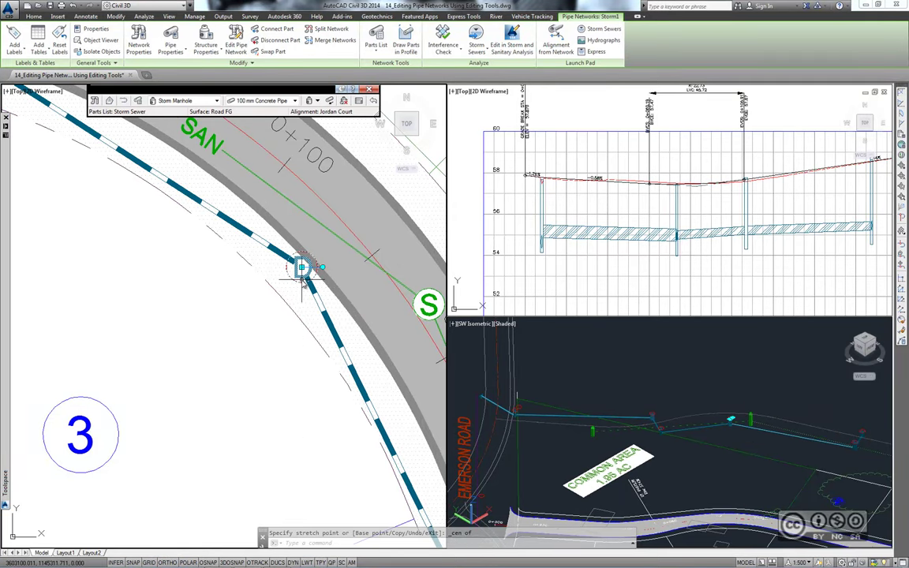
pyautogui.press('Escape')
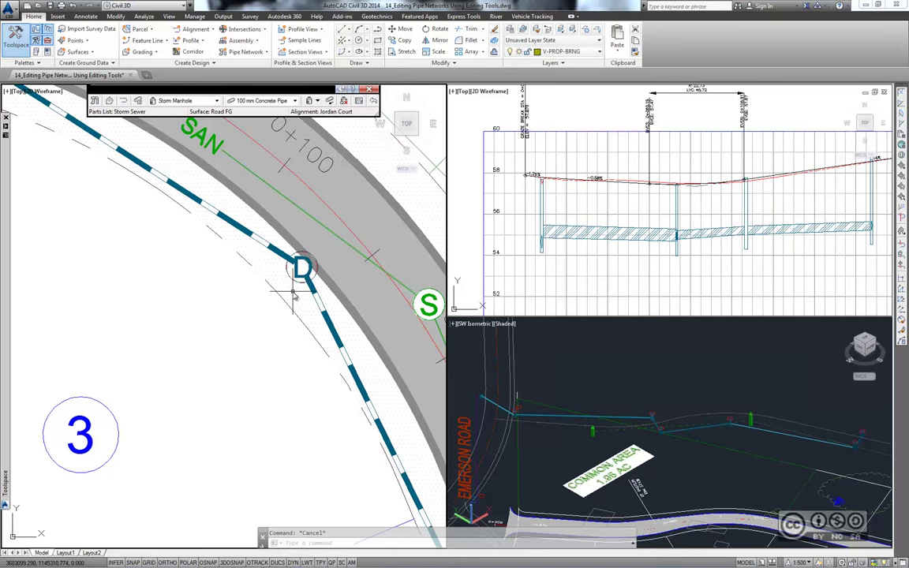
pyautogui.moveTo(317, 325); pyautogui.dragTo(240, 289, button='middle')
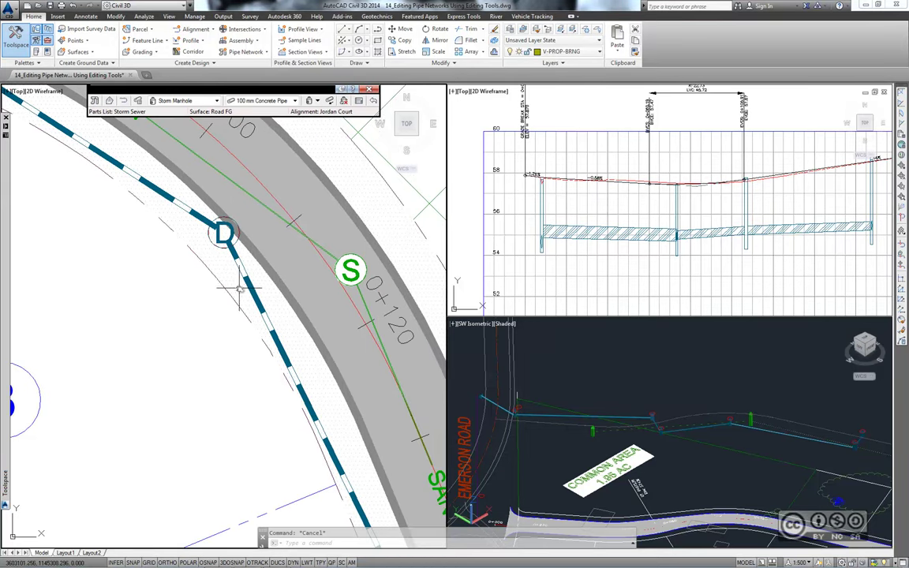
pyautogui.click(245, 277)
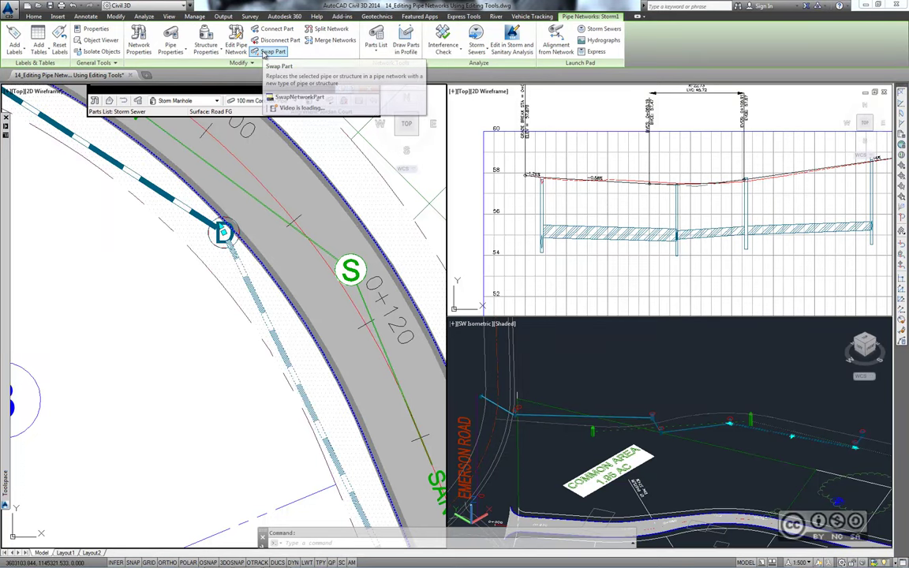
# Swap the lower and upper pipes at manhole D to 450 mm Concrete Pipe.
pyautogui.click(263, 52)
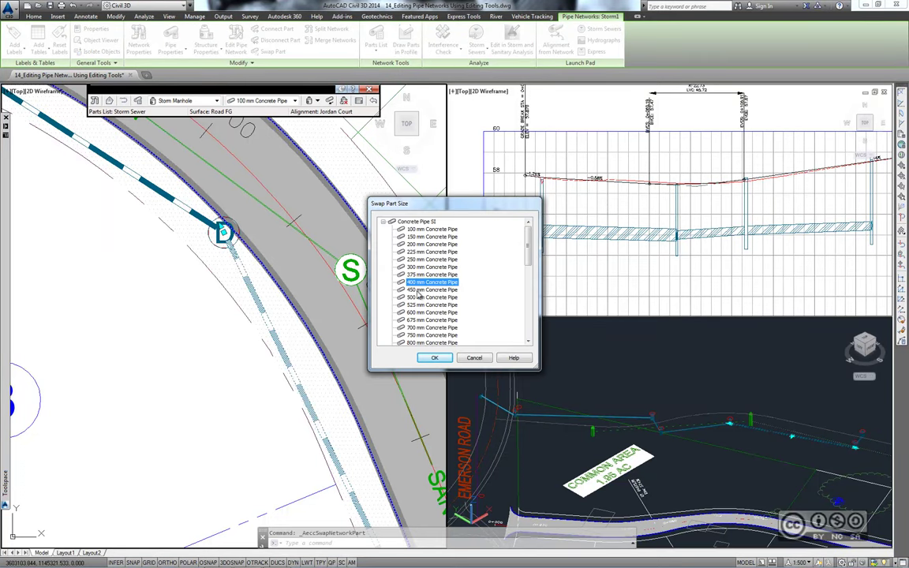
pyautogui.click(425, 291)
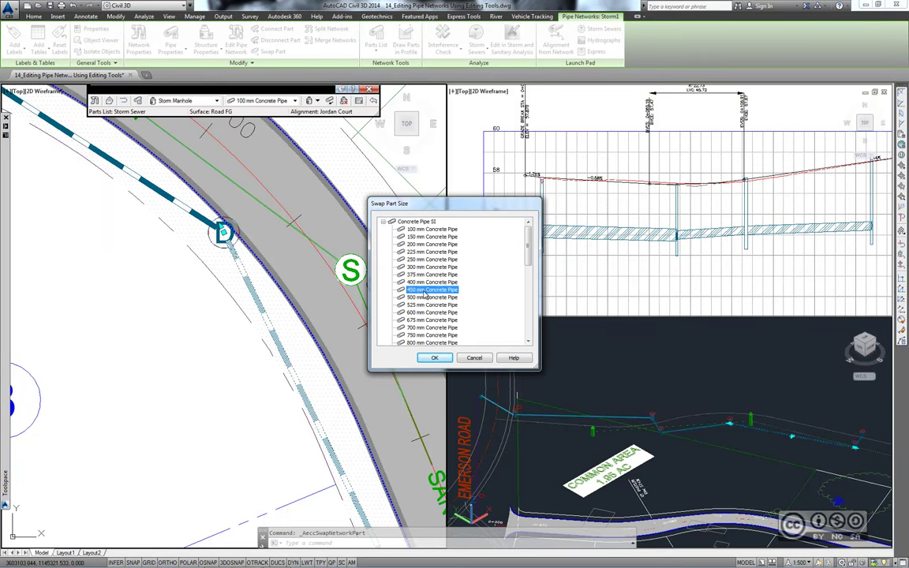
pyautogui.click(433, 359)
pyautogui.moveTo(171, 209); pyautogui.dragTo(285, 309, button='middle')
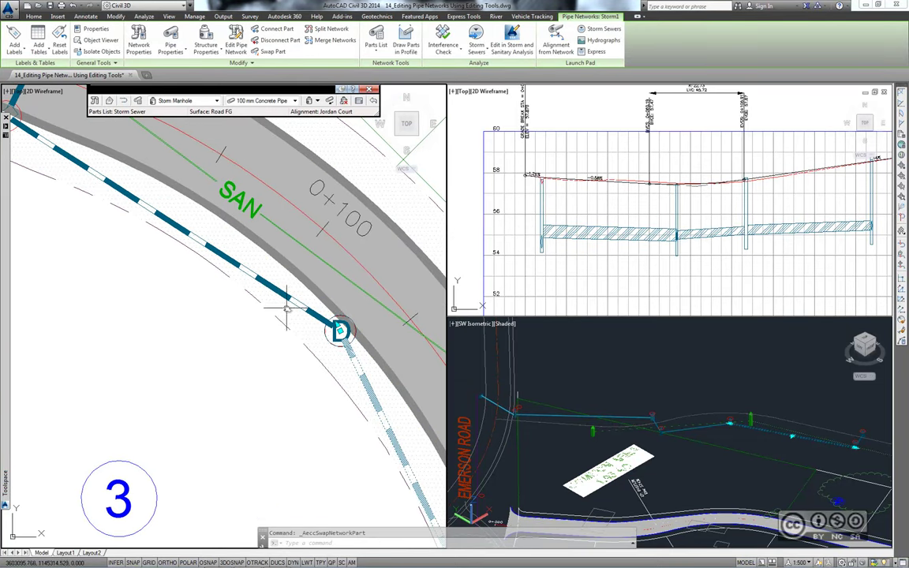
pyautogui.click(286, 308)
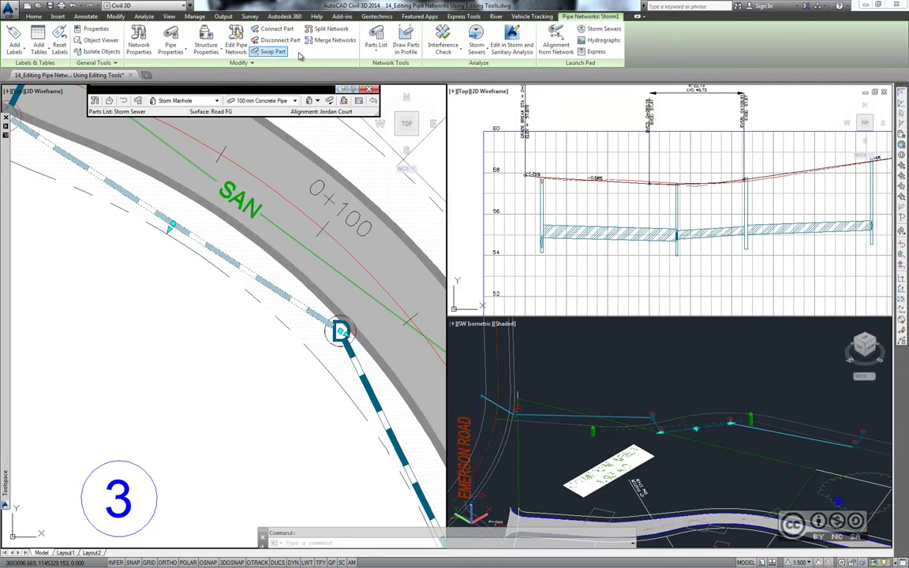
pyautogui.click(272, 51)
pyautogui.click(430, 290)
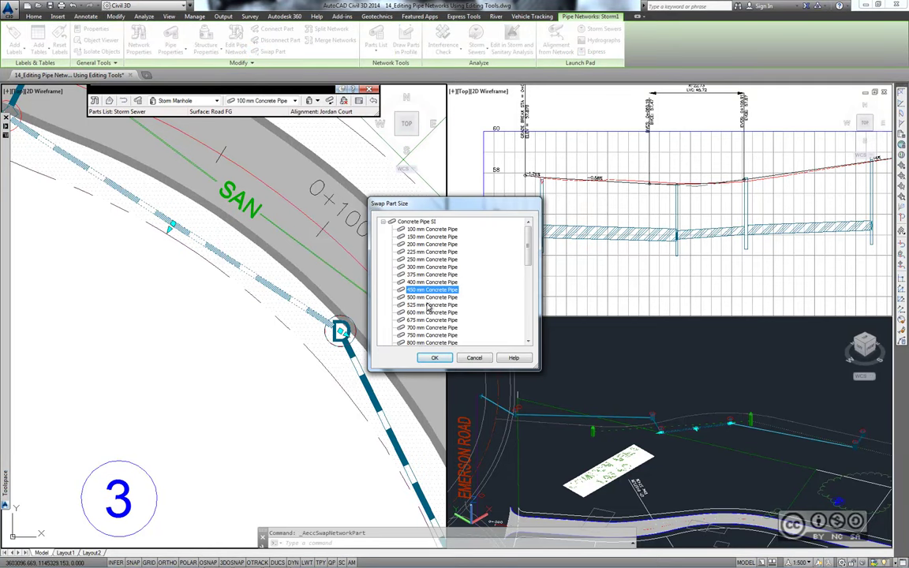
pyautogui.click(433, 359)
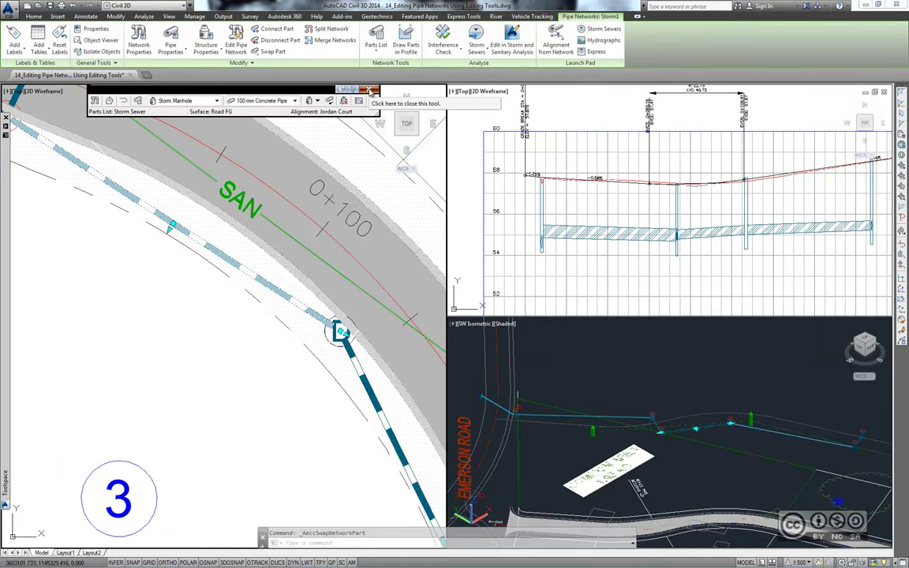
# Close the Network Layout Tools toolbar and clear the pipe selection.
pyautogui.click(370, 91)
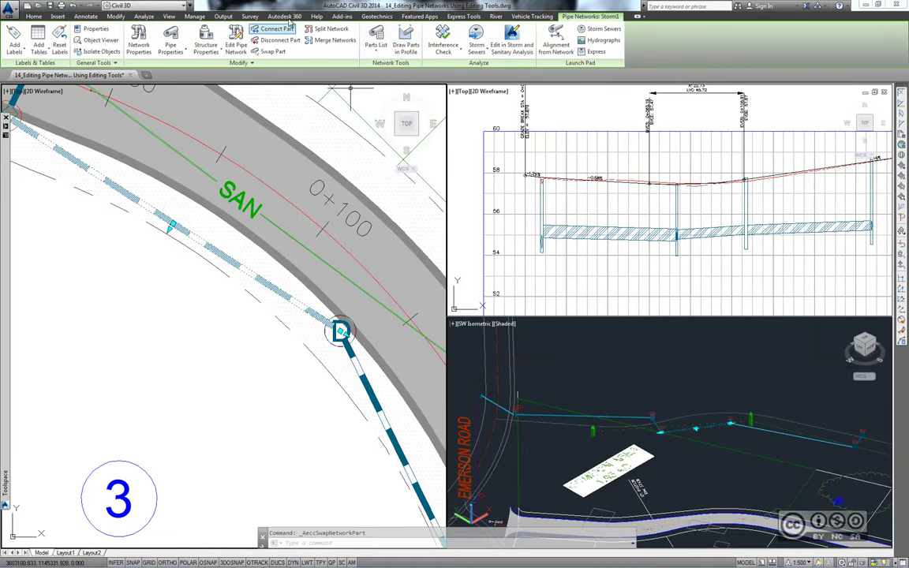
pyautogui.press('Escape')
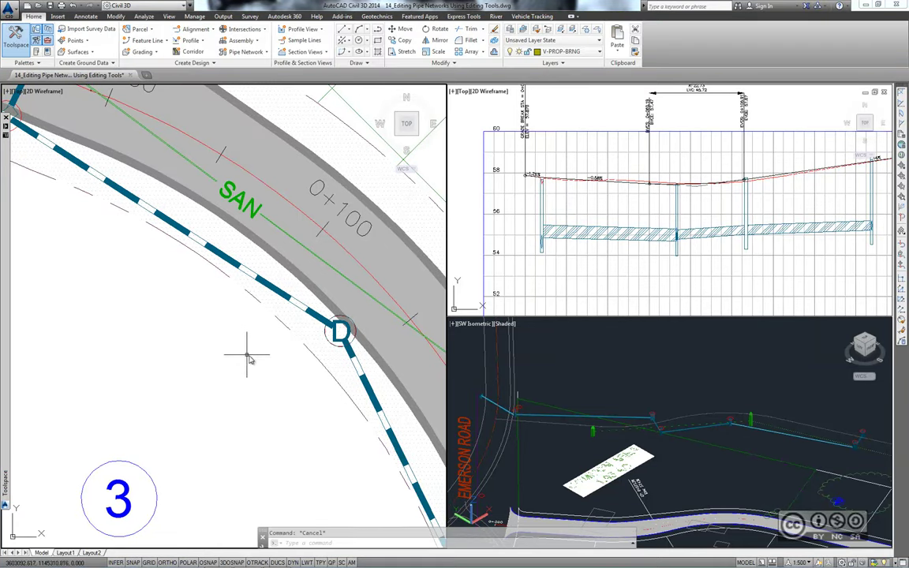
pyautogui.scroll(-1, 229, 343)
pyautogui.scroll(-1, 201, 332)
pyautogui.scroll(-1, 210, 357)
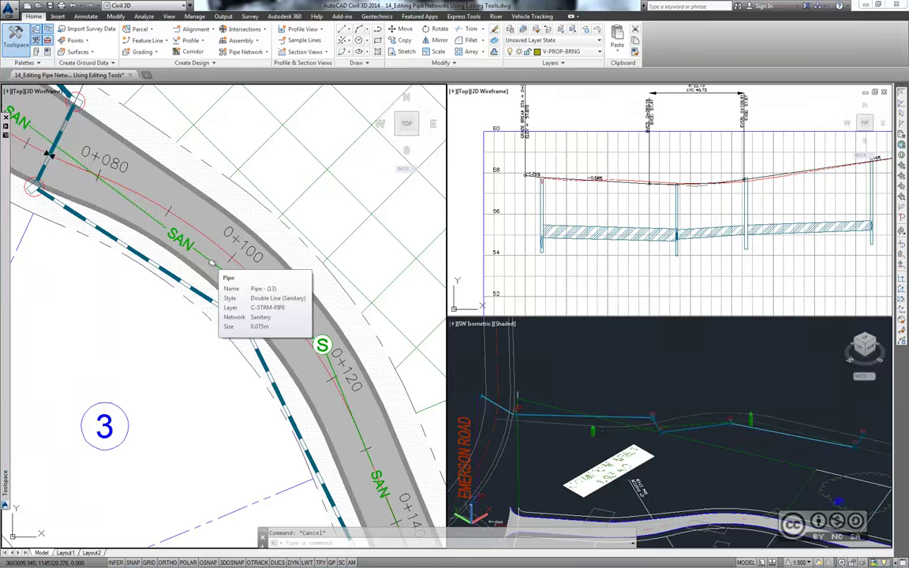
# Merge the Sanitary-2 network into Sanitary, then list Prospector's Pipe Networks to confirm.
pyautogui.click(212, 262)
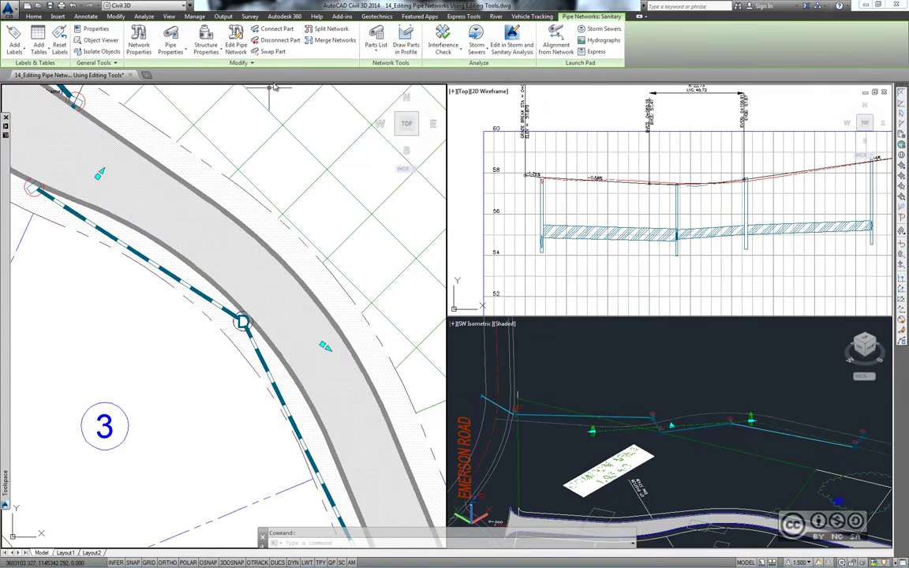
pyautogui.click(334, 43)
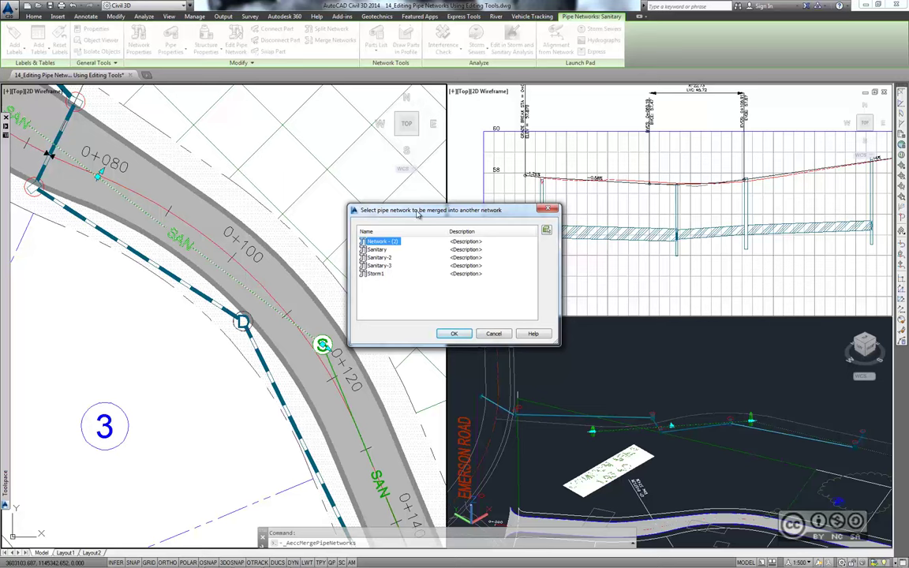
pyautogui.click(394, 258)
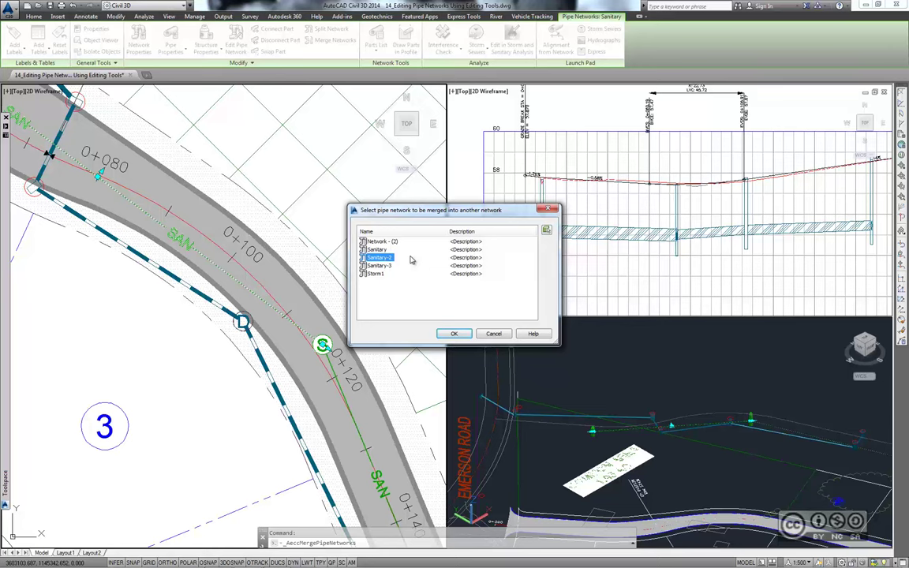
pyautogui.click(449, 333)
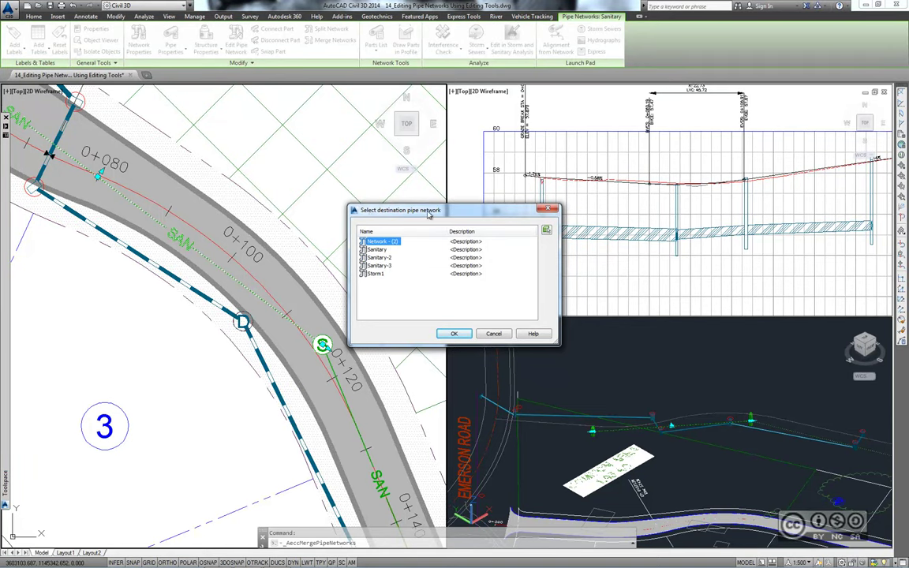
pyautogui.click(377, 249)
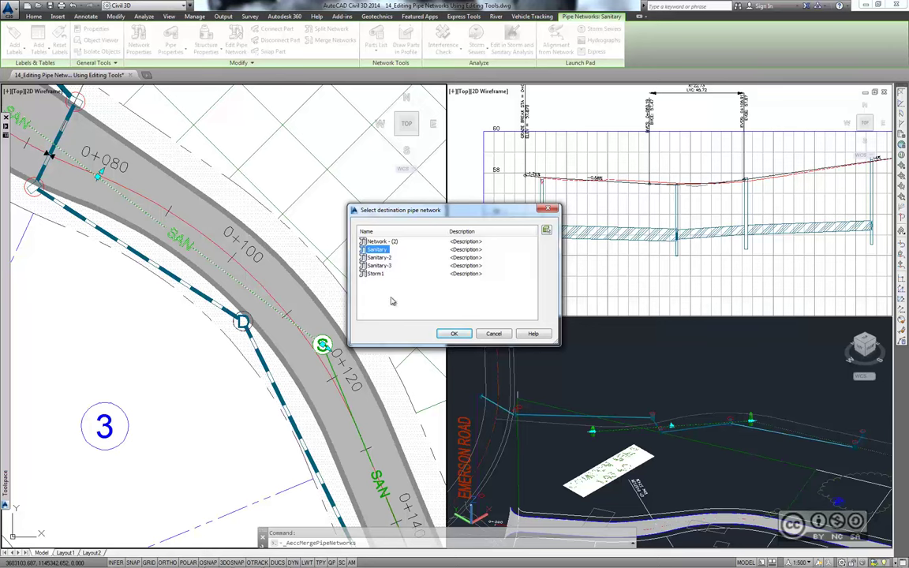
pyautogui.click(454, 333)
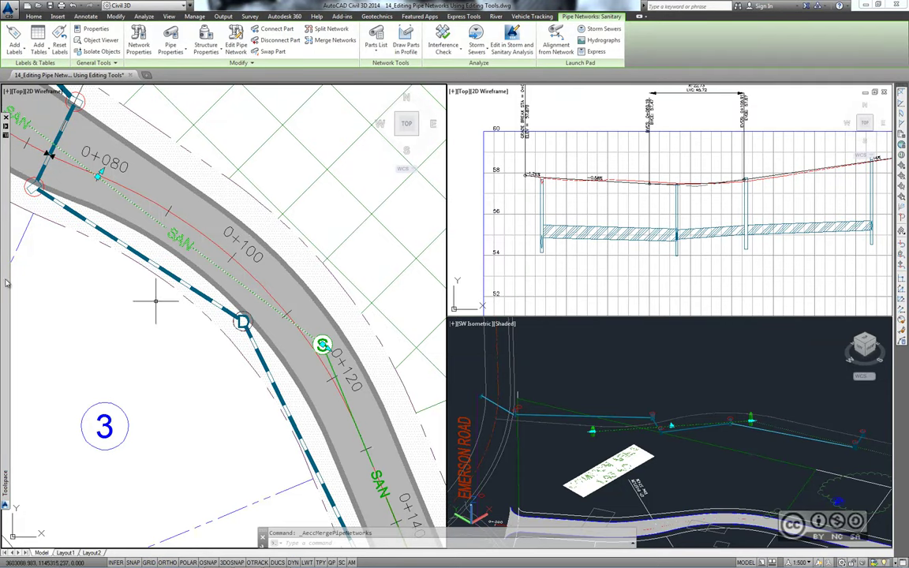
pyautogui.moveTo(5, 316)
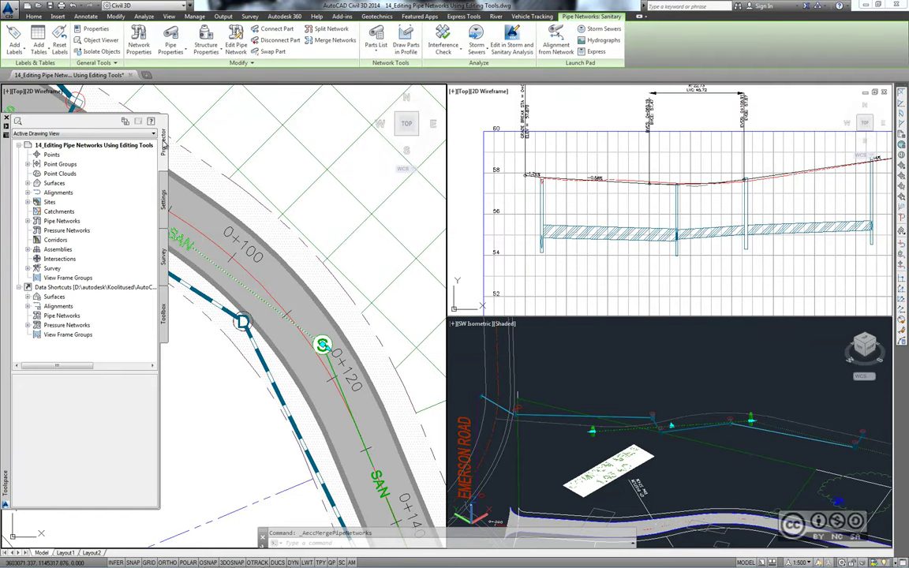
pyautogui.click(28, 221)
pyautogui.click(37, 230)
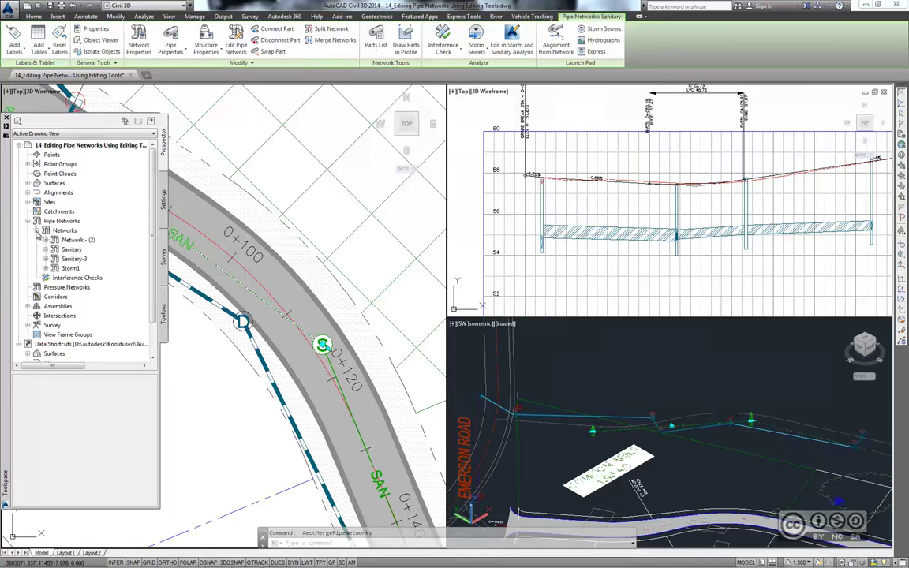
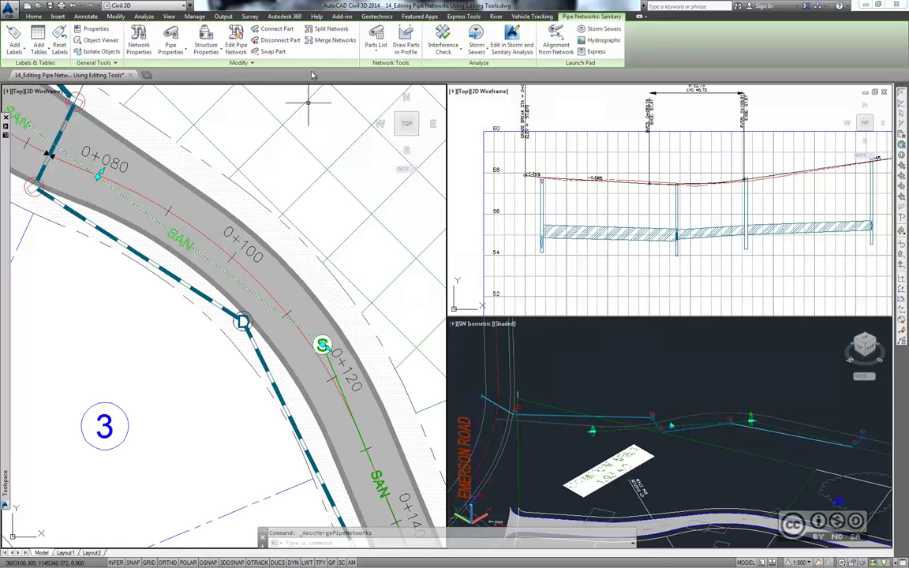
# Merge the Sanitary-3 pipe network into the Sanitary destination network, then check it in plan view.
pyautogui.click(324, 41)
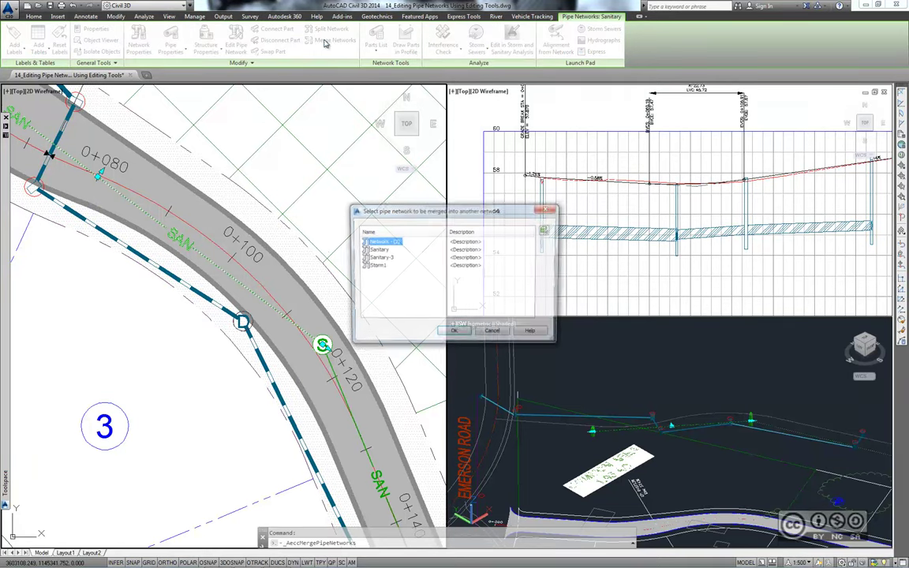
pyautogui.click(383, 259)
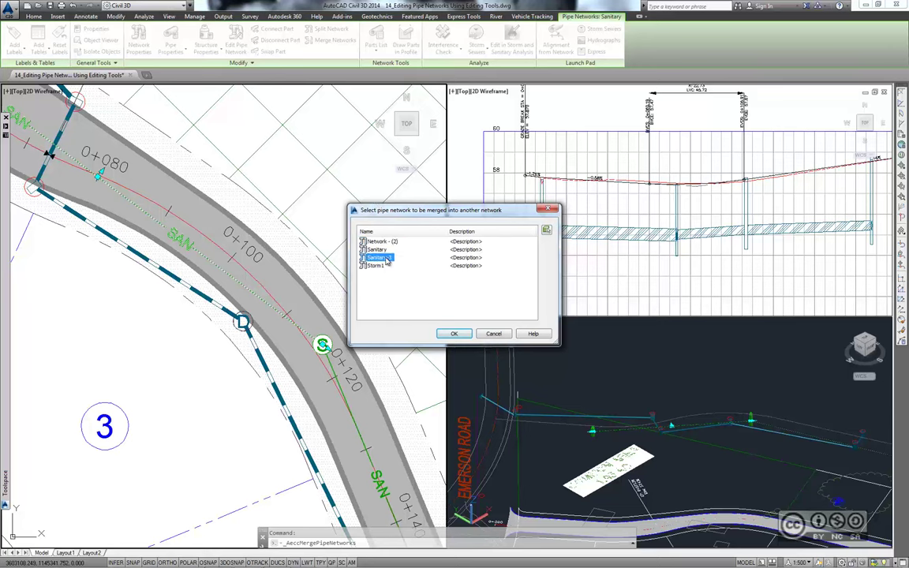
pyautogui.press('Return')
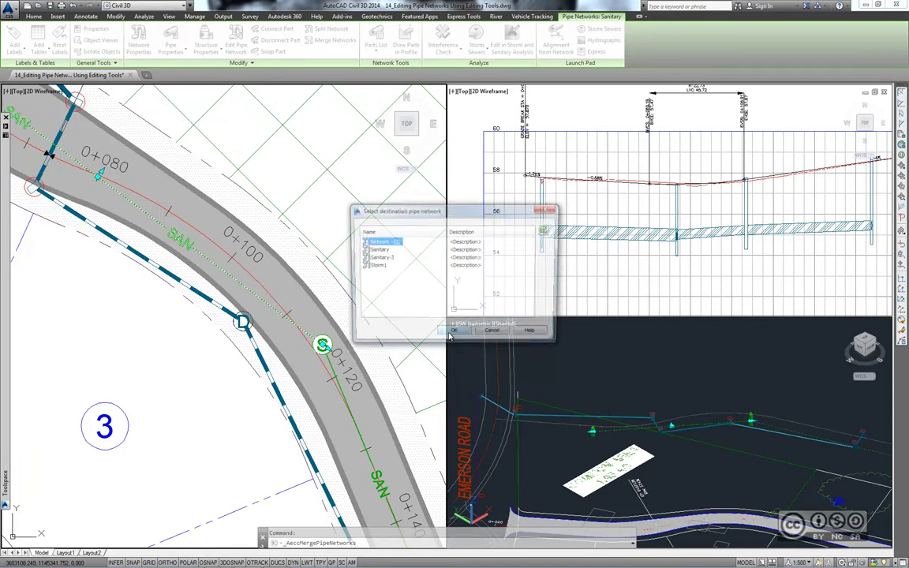
pyautogui.click(377, 250)
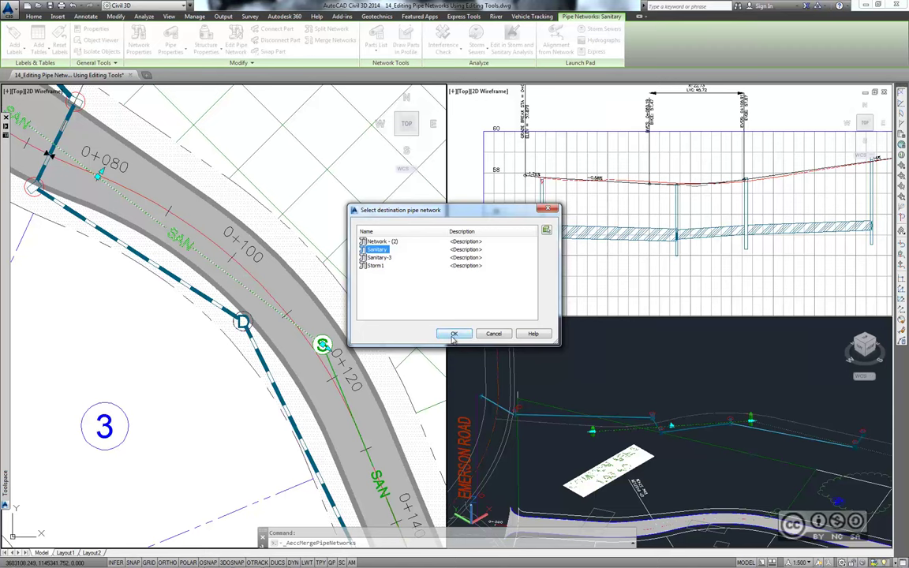
pyautogui.press('Return')
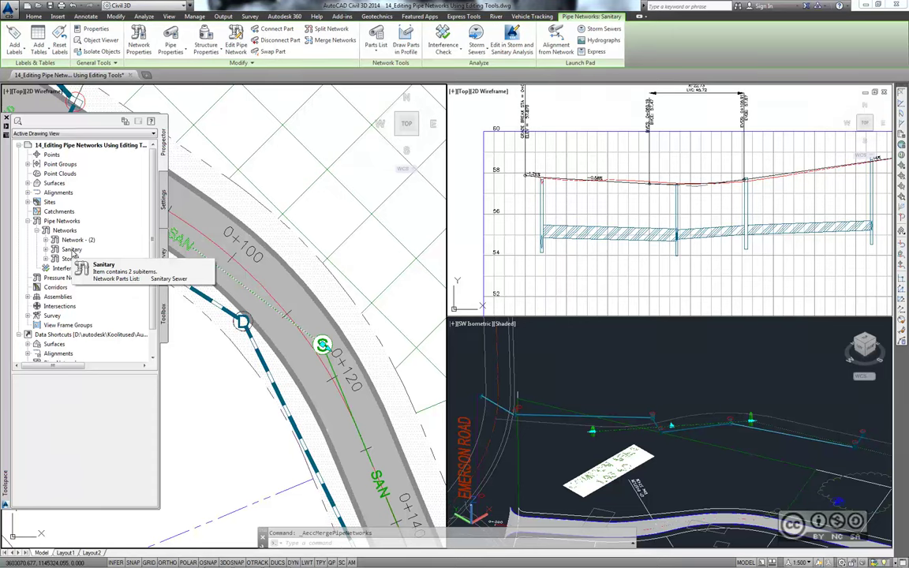
pyautogui.click(294, 170)
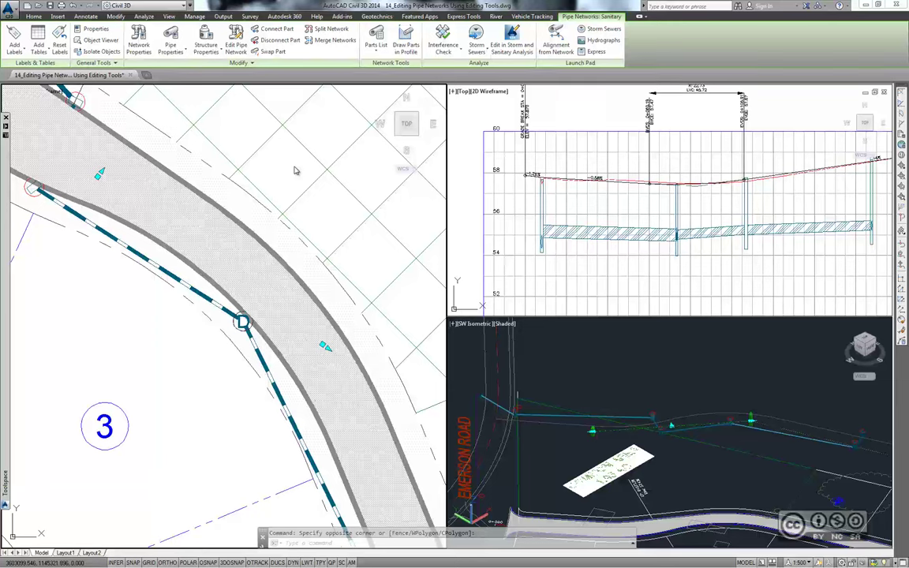
# Review the Storm Manhole's Structure Properties, then show it in the Properties palette.
pyautogui.click(295, 170)
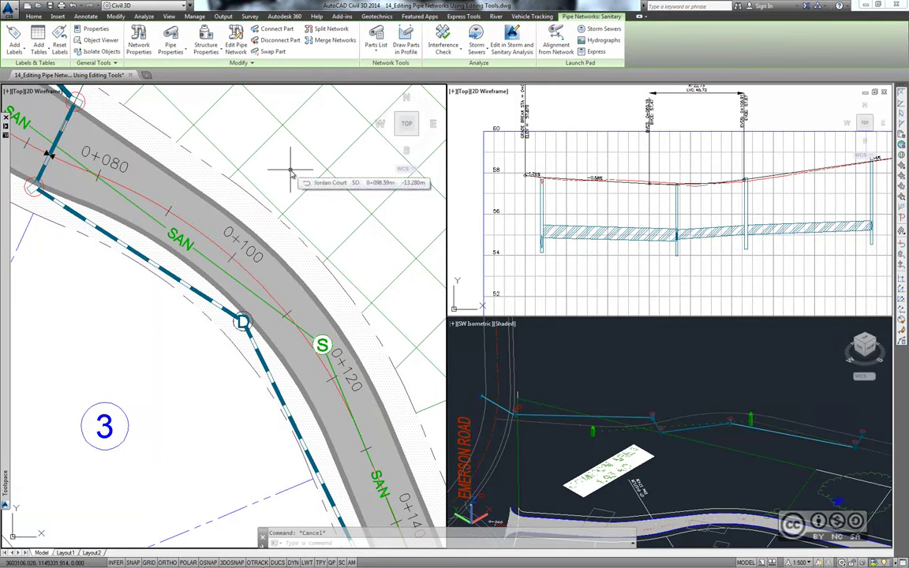
pyautogui.press('Escape')
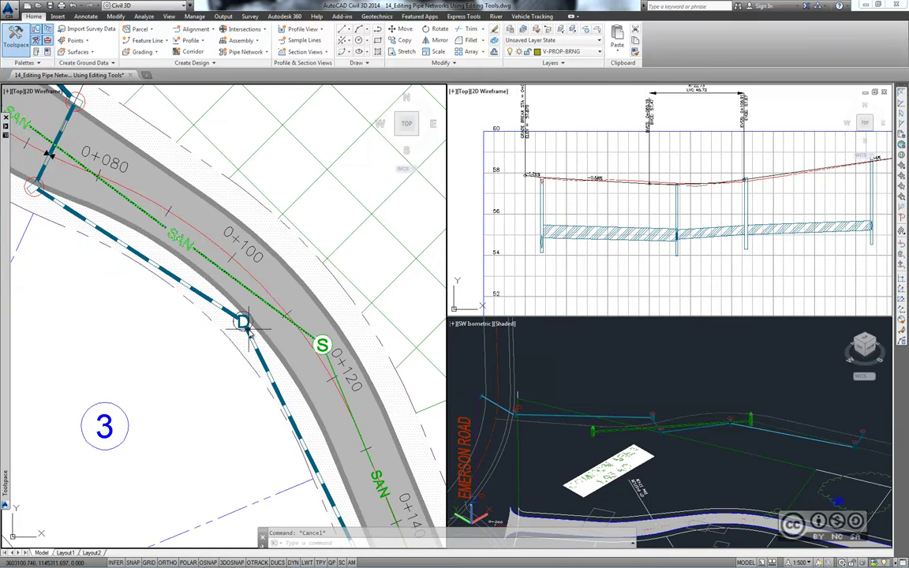
pyautogui.click(244, 316)
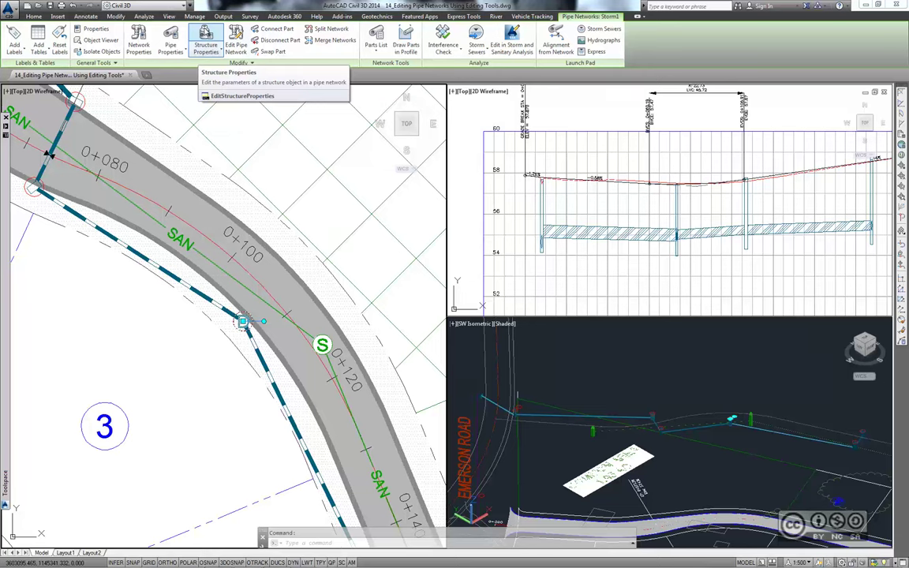
pyautogui.click(205, 41)
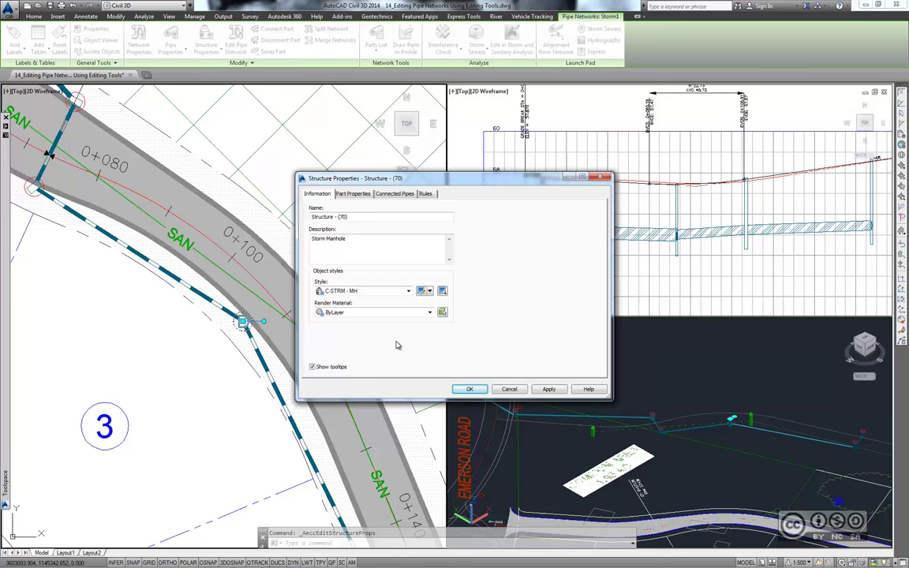
pyautogui.press('Escape')
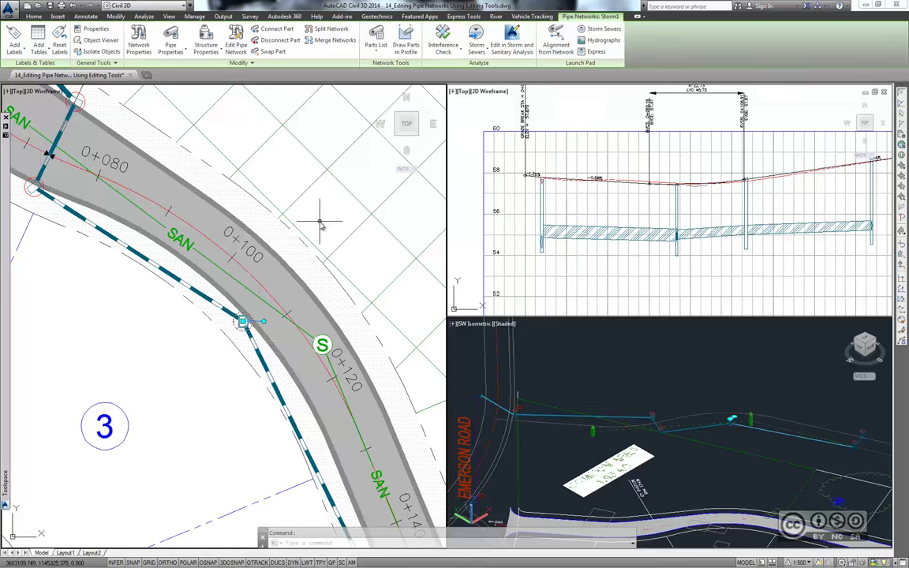
pyautogui.rightClick(249, 325)
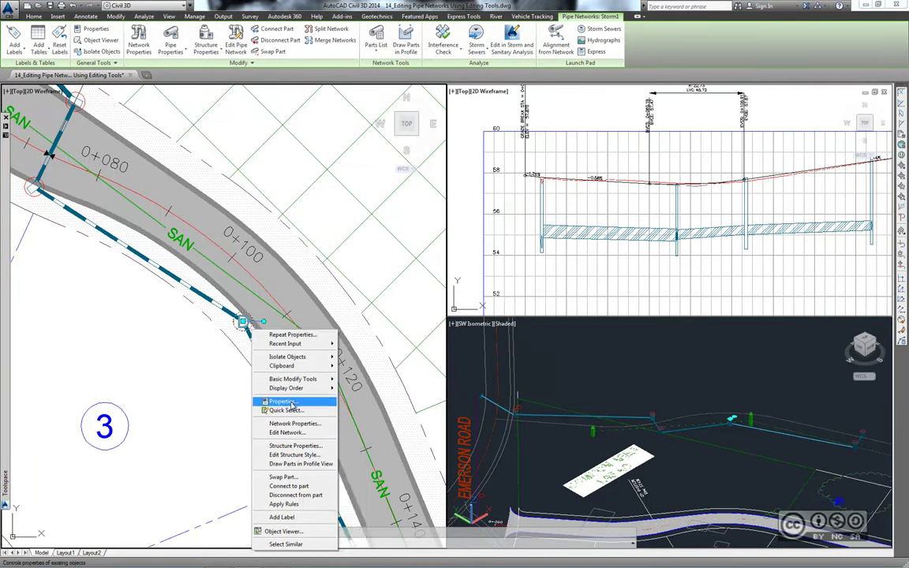
pyautogui.click(291, 404)
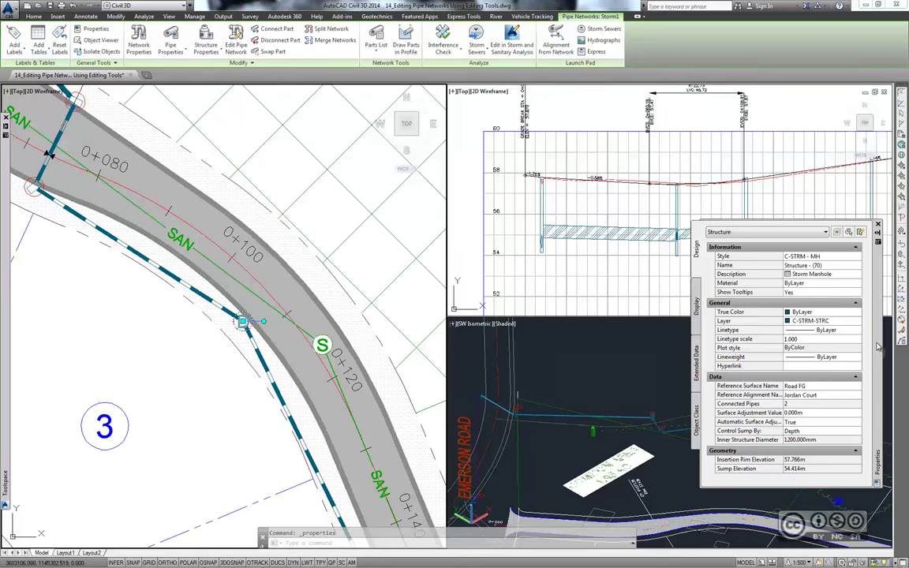
pyautogui.press('Escape')
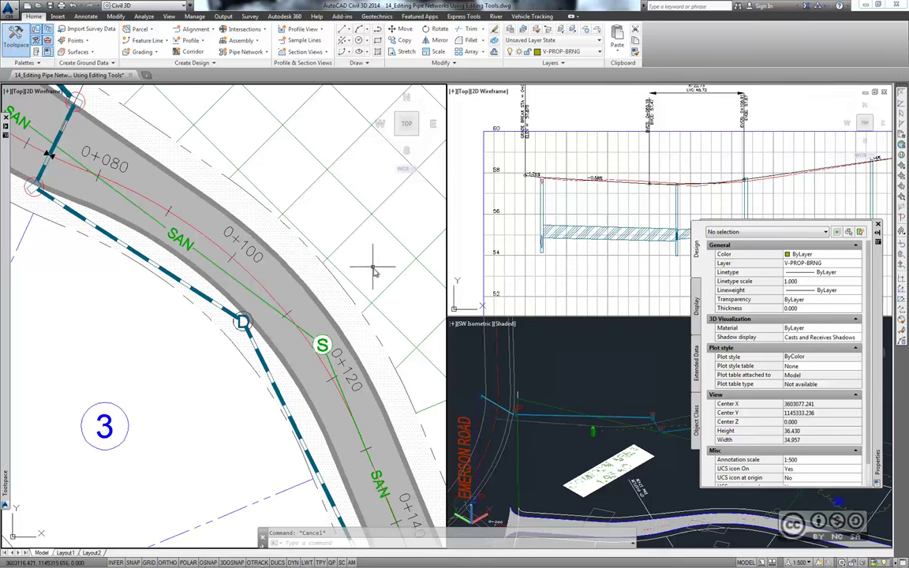
# Open the 14_Editing Pipe Networks Using Properties drawing and pan the profile view to the profiles.
pyautogui.hotkey('ctrl', 'o')
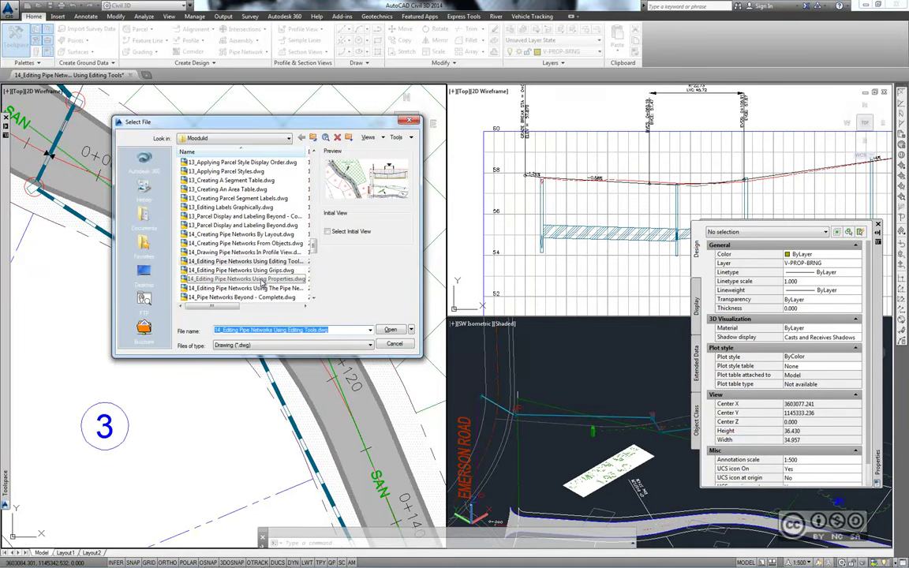
pyautogui.doubleClick(262, 280)
pyautogui.scroll(-1, 329, 187)
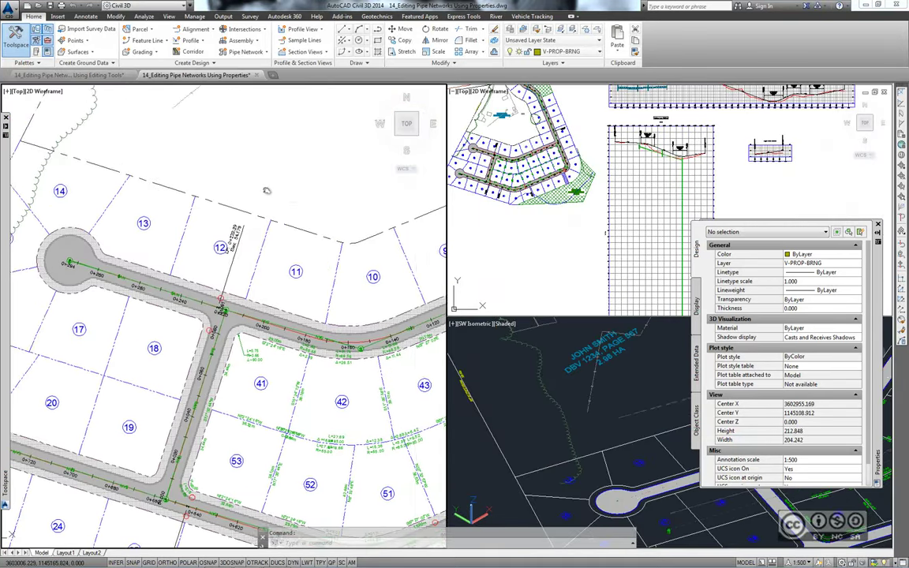
pyautogui.scroll(-1, 324, 229)
pyautogui.scroll(-1, 319, 272)
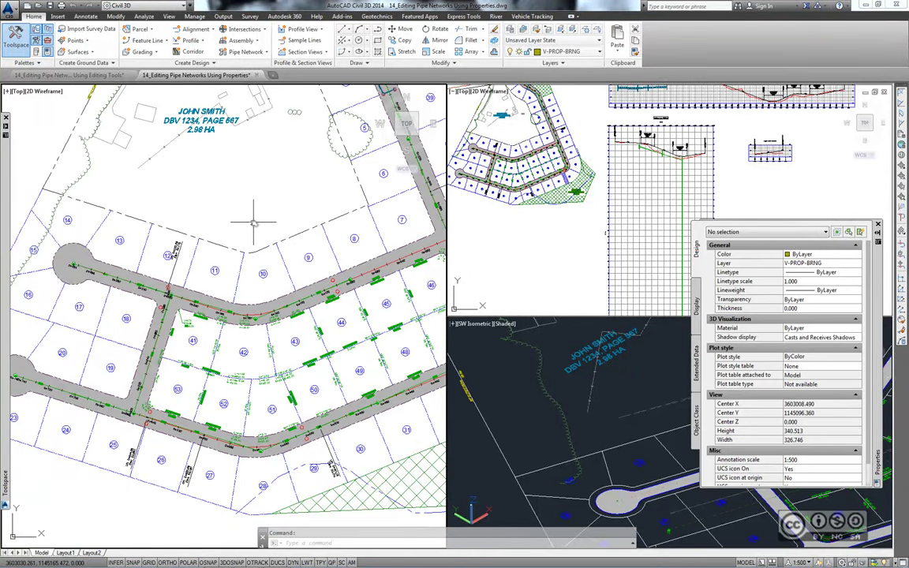
pyautogui.moveTo(631, 173); pyautogui.dragTo(560, 221, button='middle')
pyautogui.scroll(2, 598, 196)
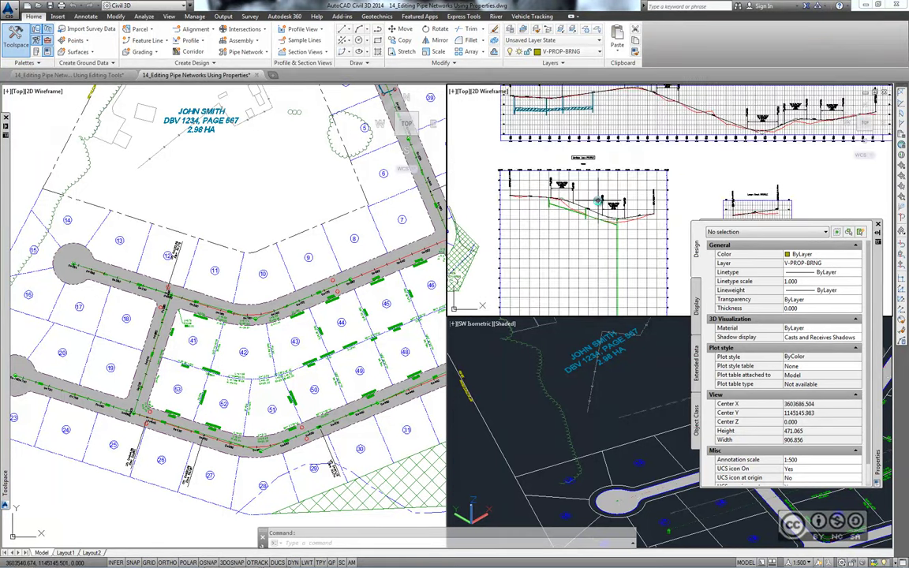
pyautogui.scroll(2, 598, 189)
pyautogui.scroll(1, 598, 185)
pyautogui.scroll(1, 598, 180)
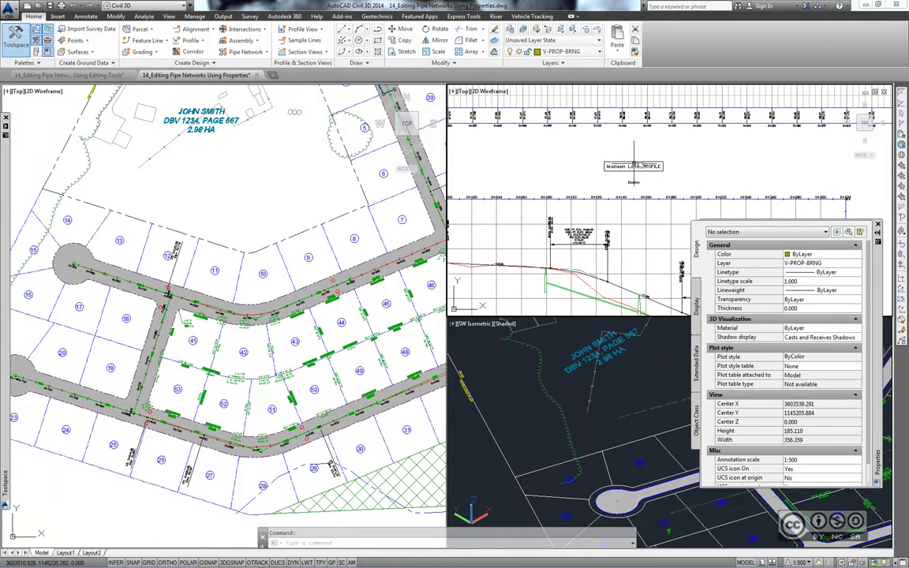
pyautogui.scroll(-2, 623, 209)
pyautogui.scroll(-2, 636, 223)
pyautogui.scroll(1, 636, 224)
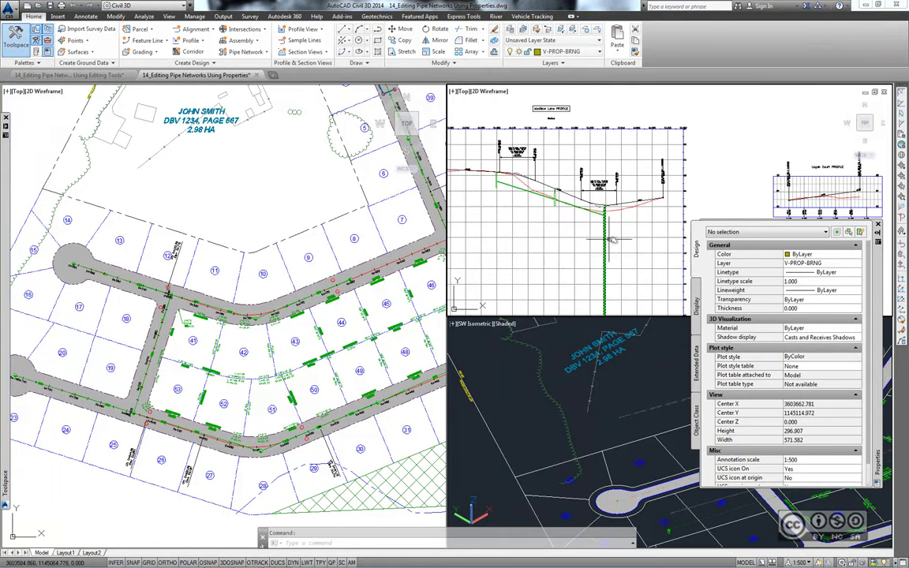
pyautogui.scroll(1, 639, 218)
pyautogui.moveTo(640, 216); pyautogui.dragTo(70, 266, button='middle')
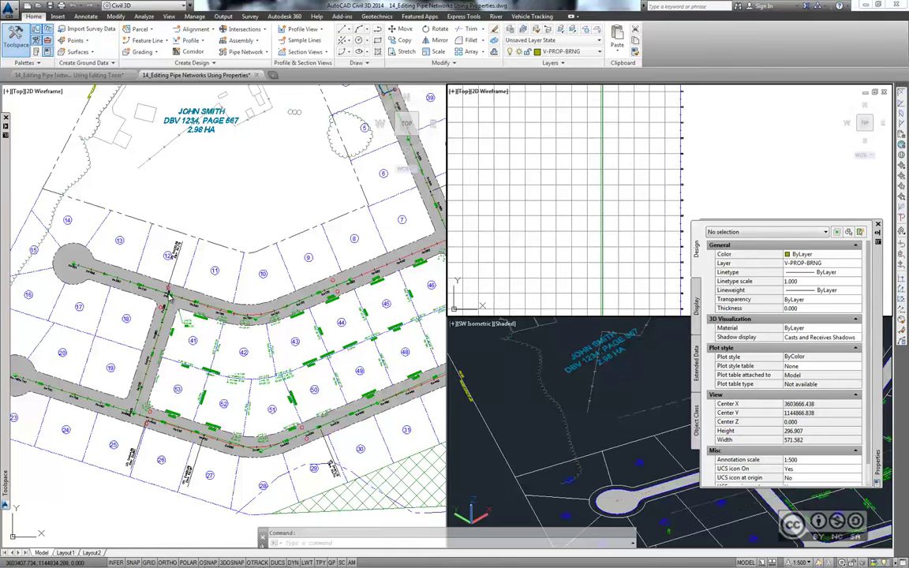
# Zoom the profile view in on the 1.50% grade line.
pyautogui.click(572, 218)
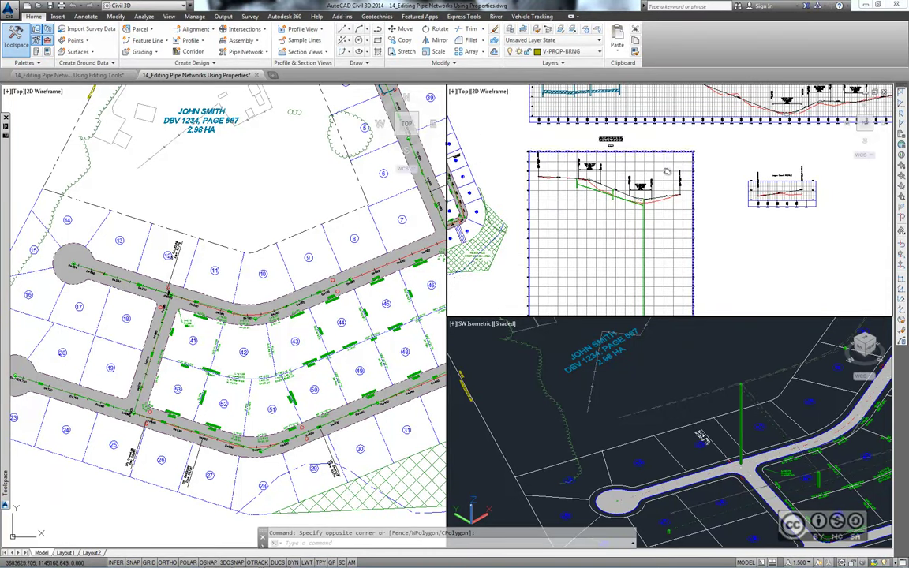
pyautogui.scroll(2, 667, 172)
pyautogui.scroll(2, 667, 172)
pyautogui.scroll(1, 667, 173)
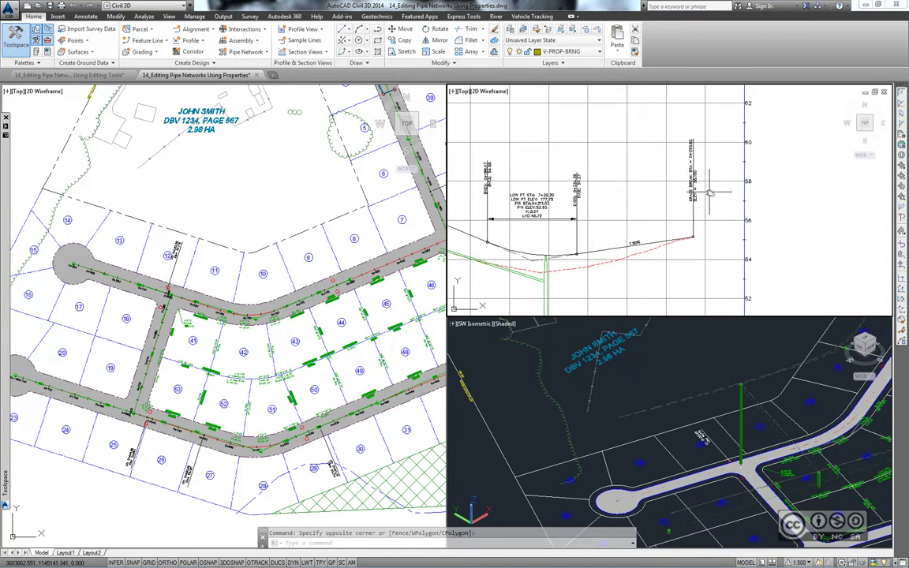
pyautogui.scroll(3, 674, 192)
pyautogui.scroll(2, 673, 258)
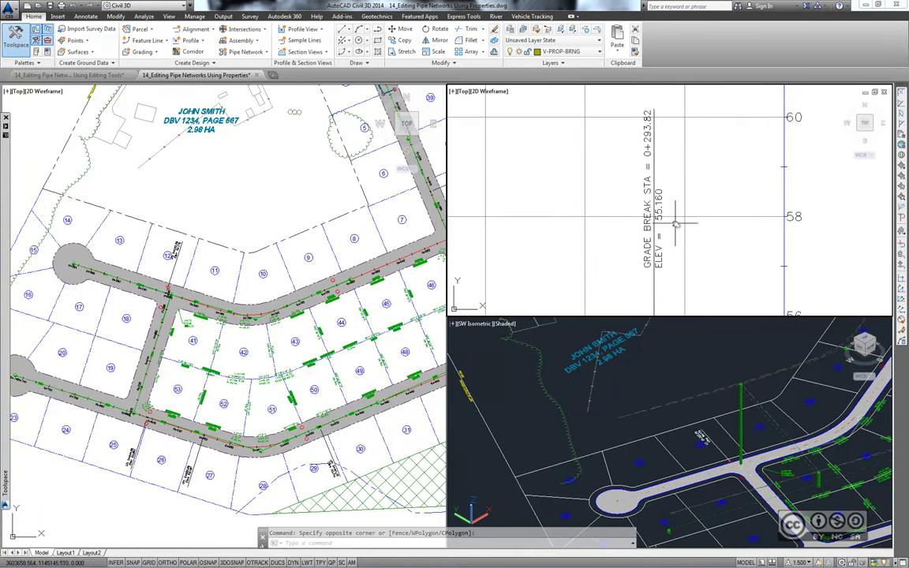
pyautogui.moveTo(675, 225)
pyautogui.mouseDown(button='middle')
pyautogui.moveTo(714, 207)
pyautogui.moveTo(728, 270)
pyautogui.mouseUp(button='middle')
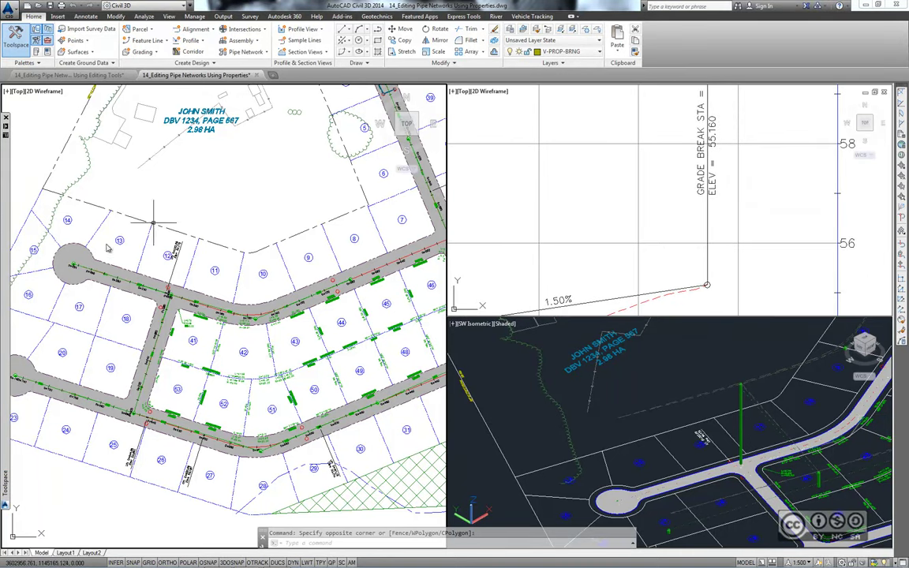
# Zoom the plan view into the cul-de-sac and pick the sanitary manhole at 0+294.
pyautogui.moveTo(195, 249); pyautogui.dragTo(236, 269, button='middle')
pyautogui.scroll(2, 237, 269)
pyautogui.scroll(5, 229, 273)
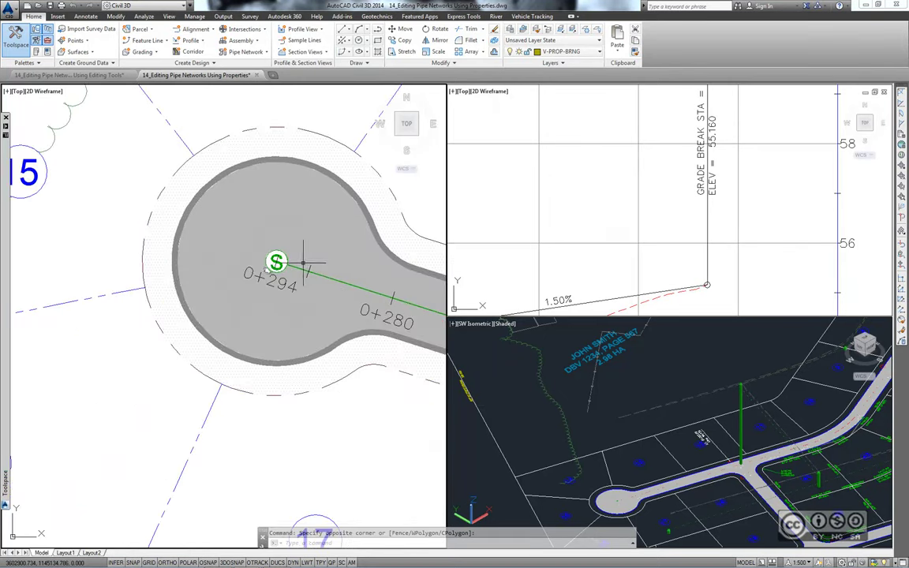
pyautogui.scroll(1, 214, 276)
pyautogui.scroll(-5, 167, 303)
pyautogui.scroll(5, 174, 300)
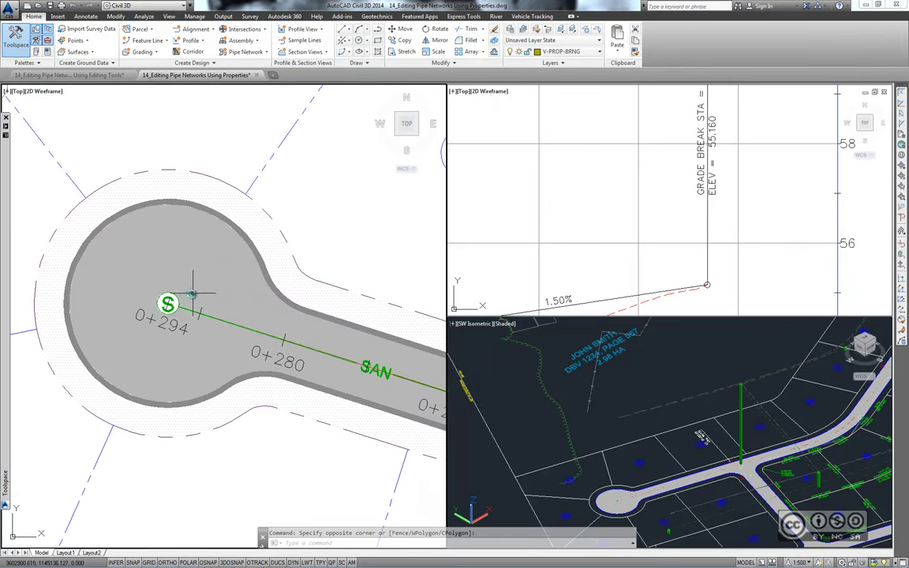
pyautogui.click(171, 302)
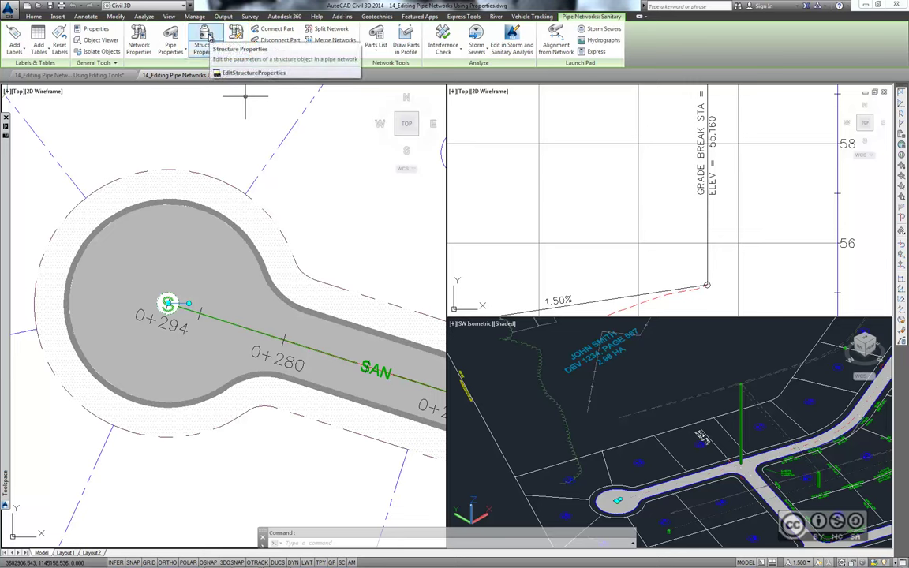
# Turn off Automatic Surface Adjustment and set the manhole's Insertion Rim Elevation to 55.160.
pyautogui.click(213, 57)
pyautogui.click(213, 57)
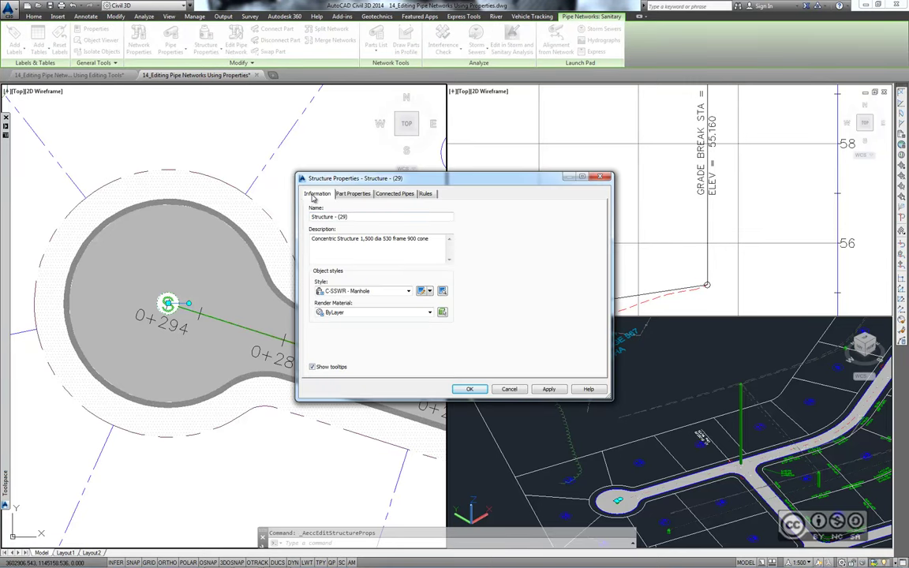
pyautogui.click(362, 194)
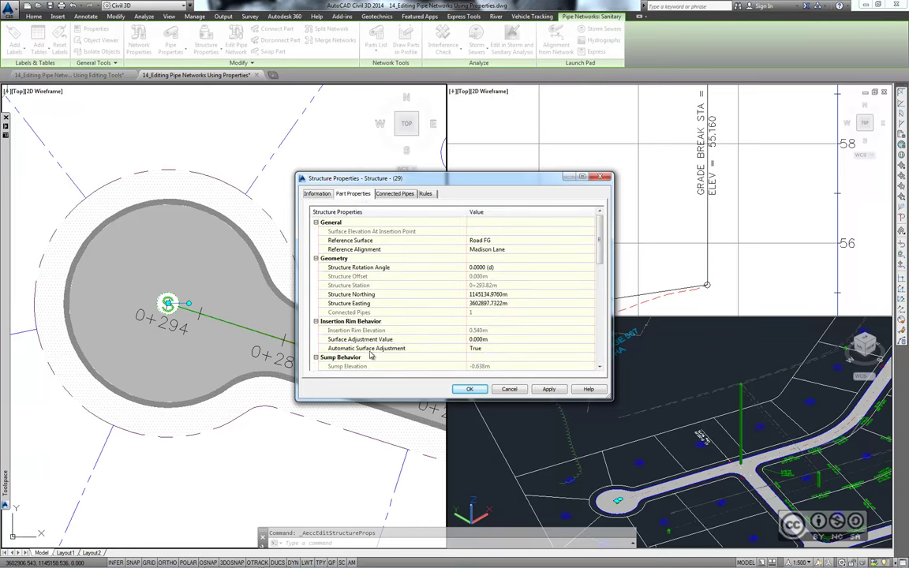
pyautogui.click(478, 348)
pyautogui.click(481, 349)
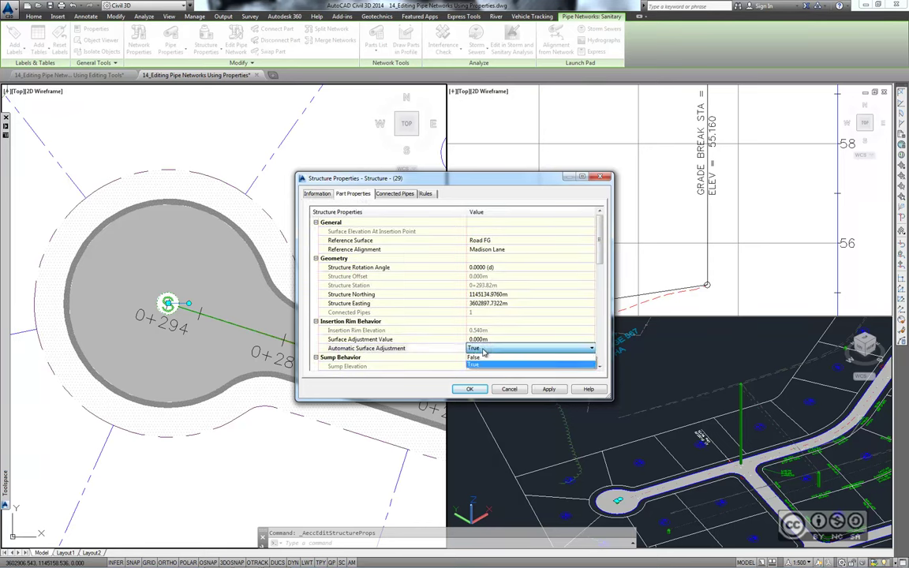
pyautogui.click(484, 358)
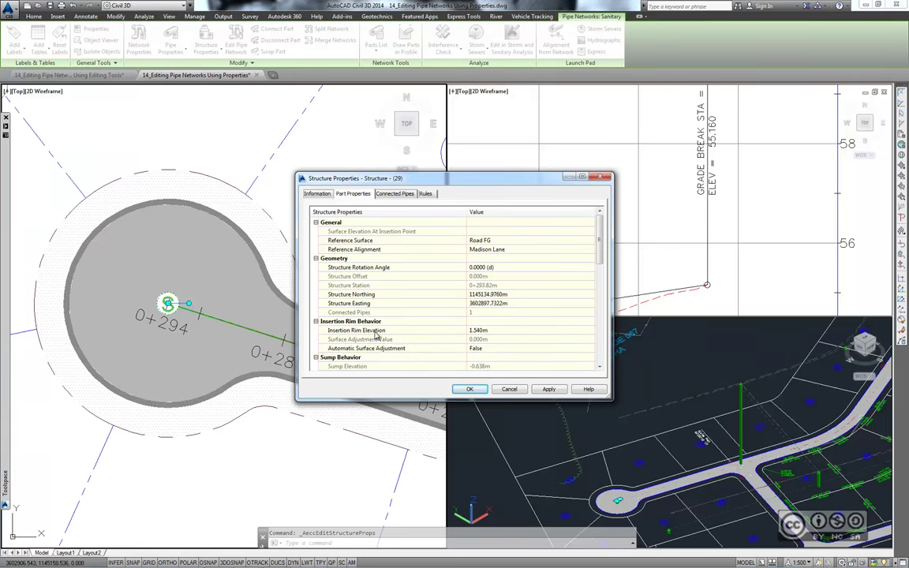
pyautogui.click(505, 330)
pyautogui.write('5')
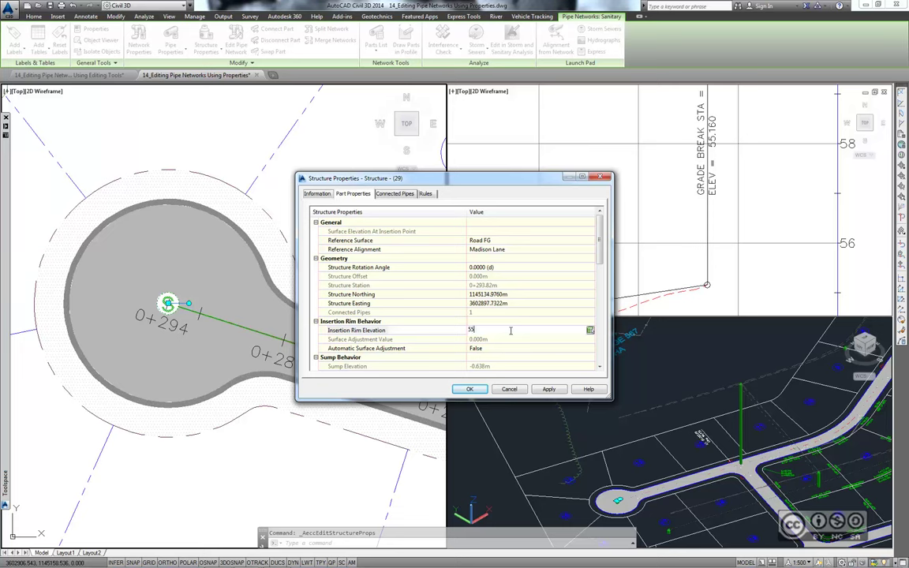
pyautogui.write('.160m')
pyautogui.click(469, 389)
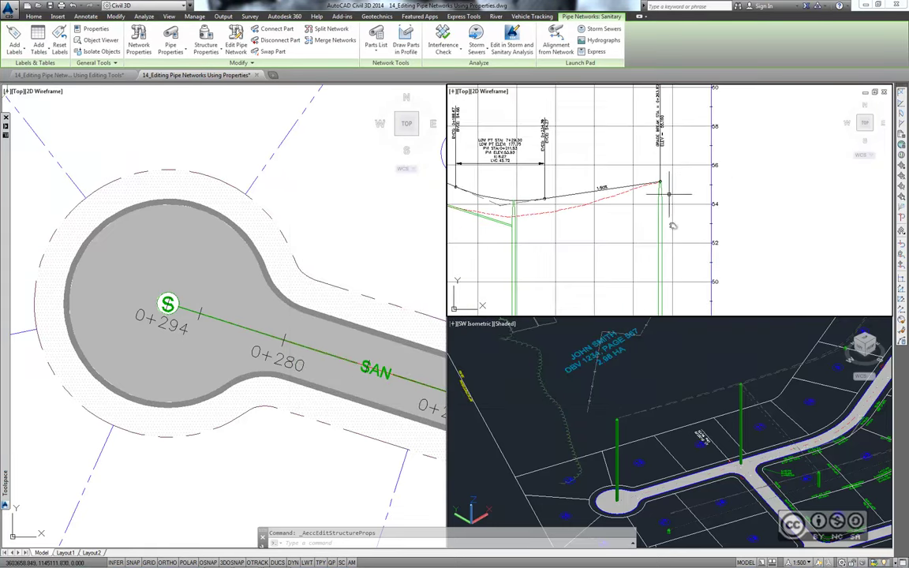
# Check the manhole in the profile view, then clear the selection.
pyautogui.scroll(-2, 668, 193)
pyautogui.scroll(-2, 663, 202)
pyautogui.scroll(-2, 655, 210)
pyautogui.scroll(-2, 645, 218)
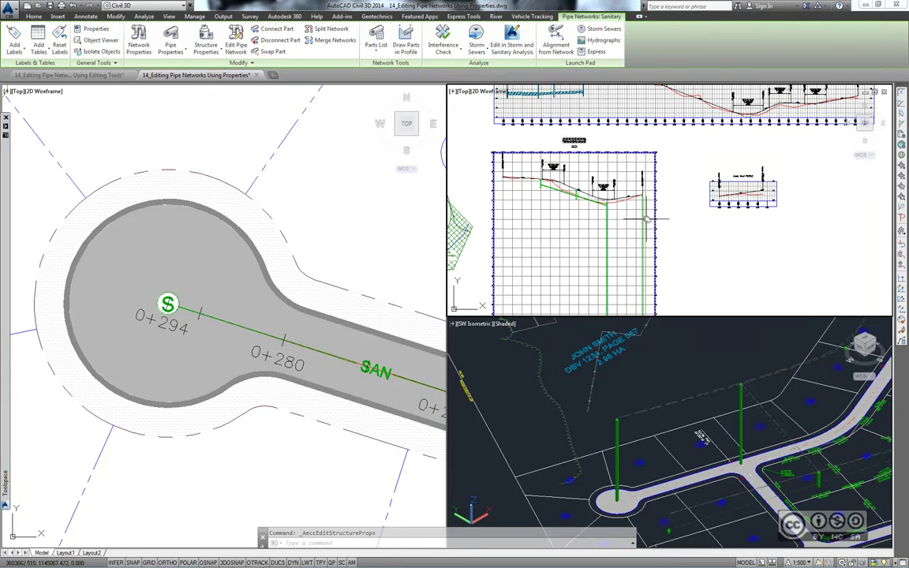
pyautogui.scroll(5, 646, 218)
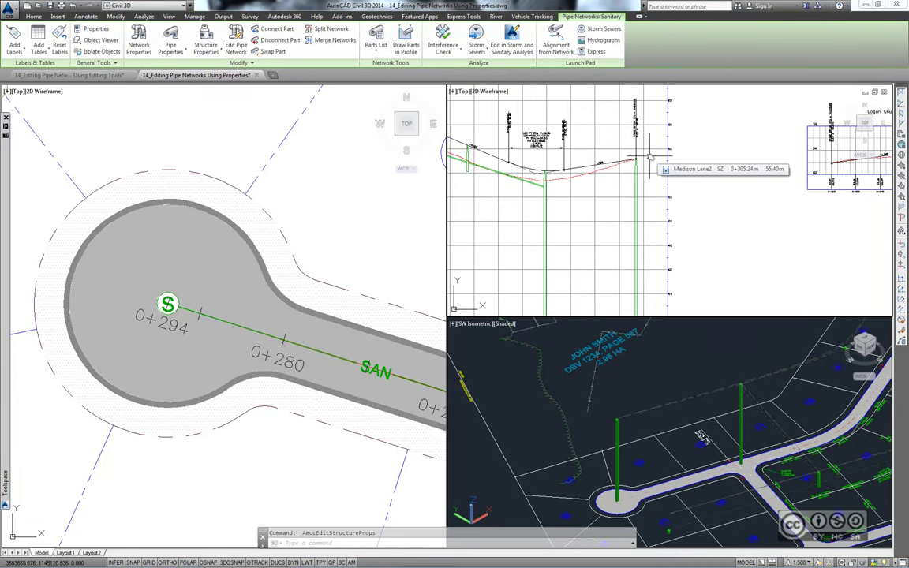
pyautogui.scroll(2, 650, 161)
pyautogui.scroll(1, 643, 189)
pyautogui.scroll(2, 641, 205)
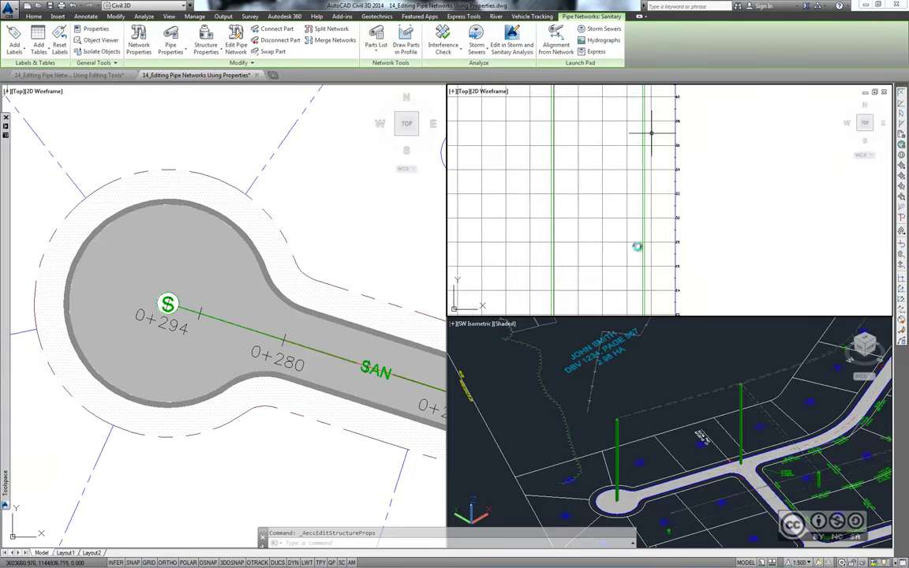
pyautogui.scroll(1, 645, 255)
pyautogui.scroll(-1, 643, 257)
pyautogui.scroll(-1, 631, 268)
pyautogui.scroll(2, 633, 273)
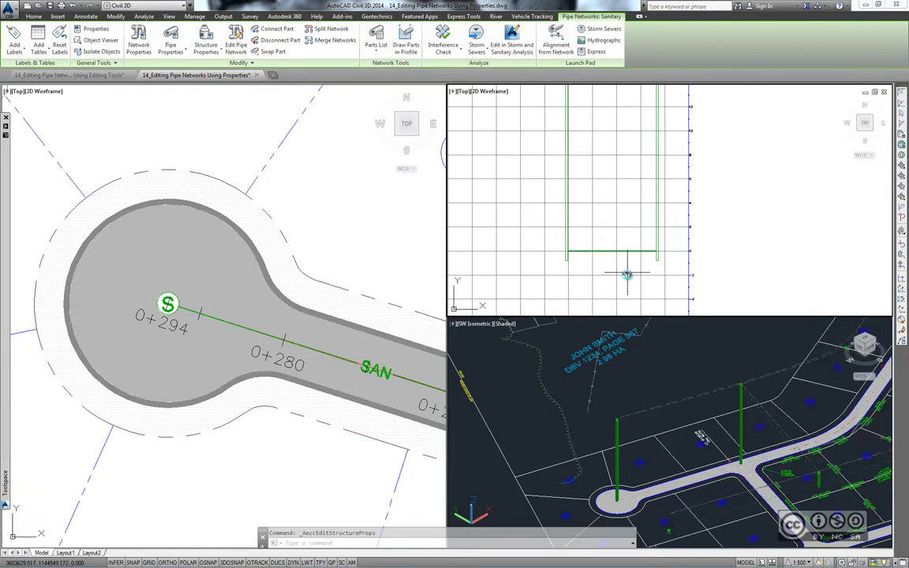
pyautogui.click(314, 223)
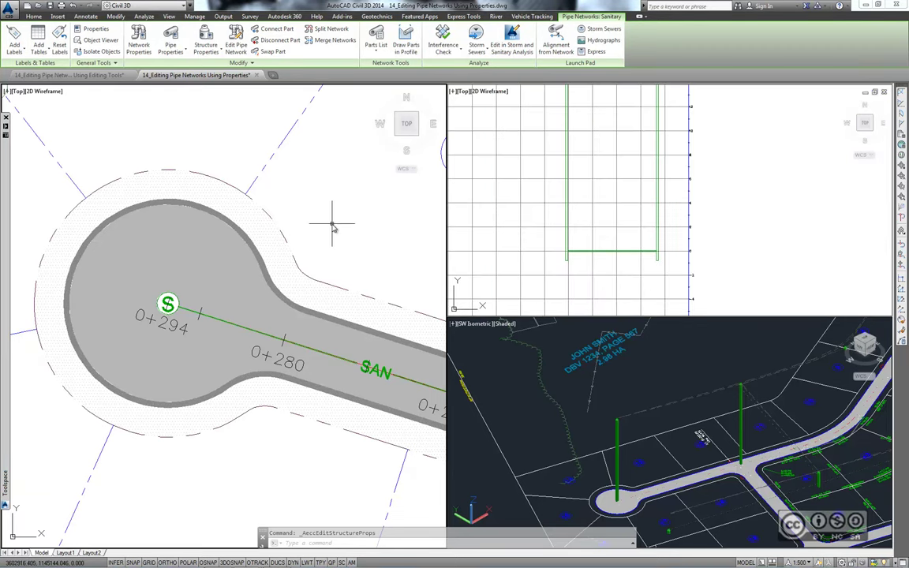
pyautogui.press('Escape')
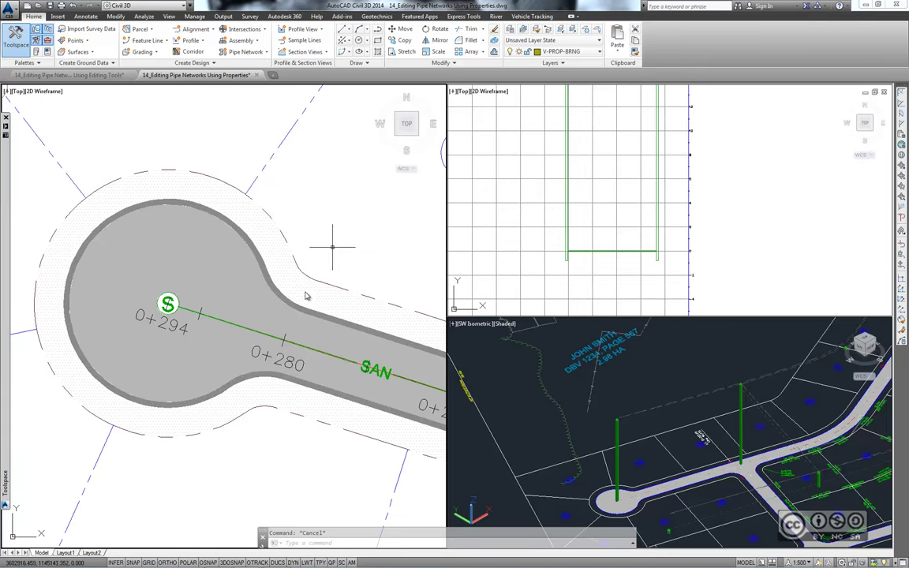
pyautogui.scroll(-2, 386, 253)
pyautogui.scroll(-2, 316, 277)
pyautogui.scroll(-1, 251, 302)
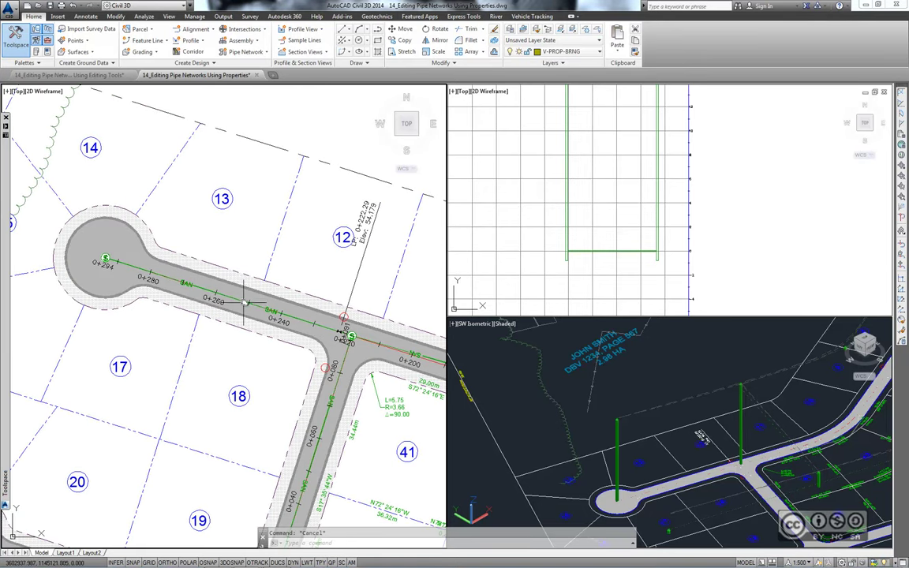
# Set Pipe (24)'s Start Invert Elevation to 53.941 in the Properties palette.
pyautogui.click(244, 303)
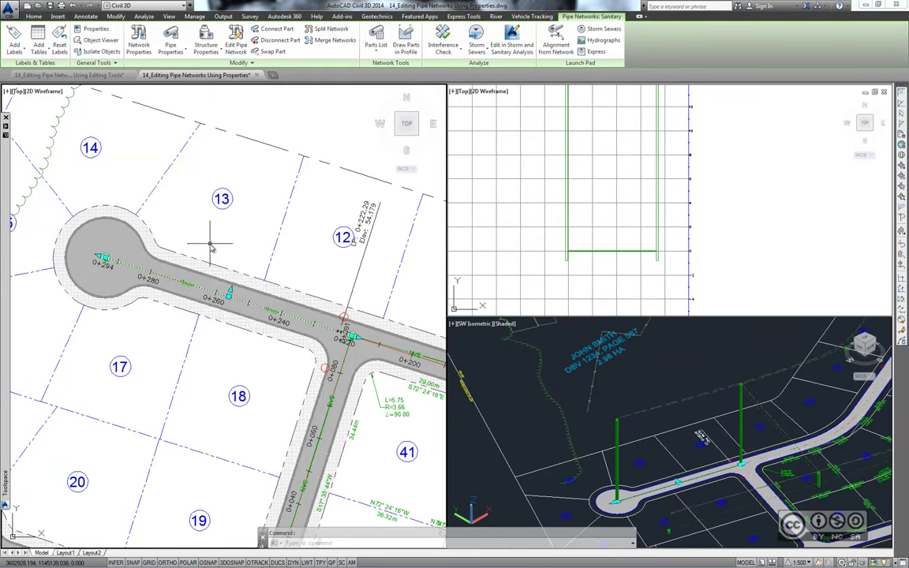
pyautogui.rightClick(210, 246)
pyautogui.click(234, 317)
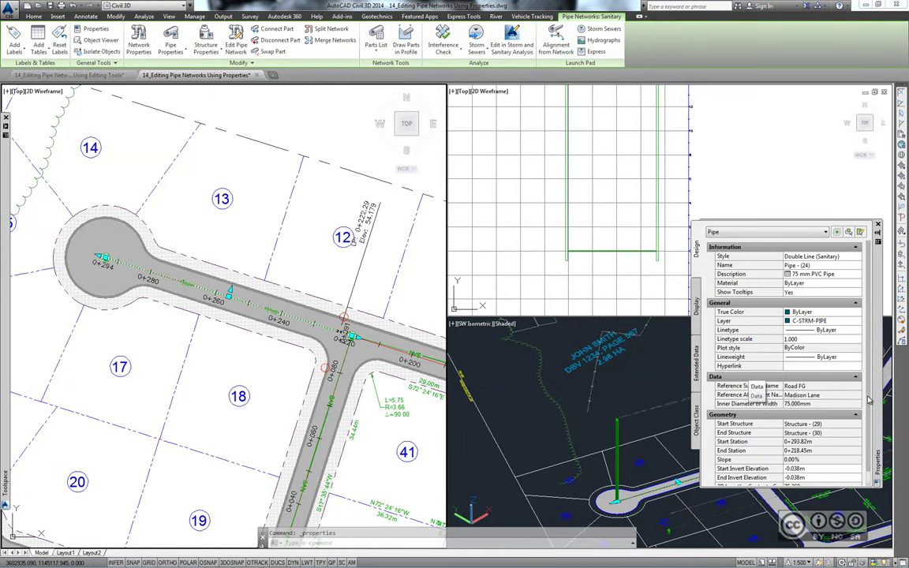
pyautogui.scroll(-2, 868, 424)
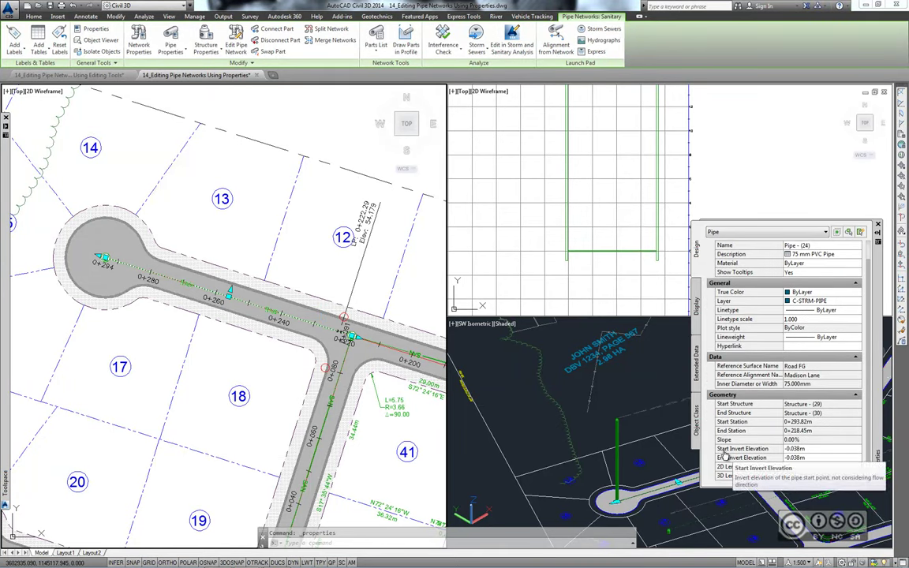
pyautogui.click(819, 449)
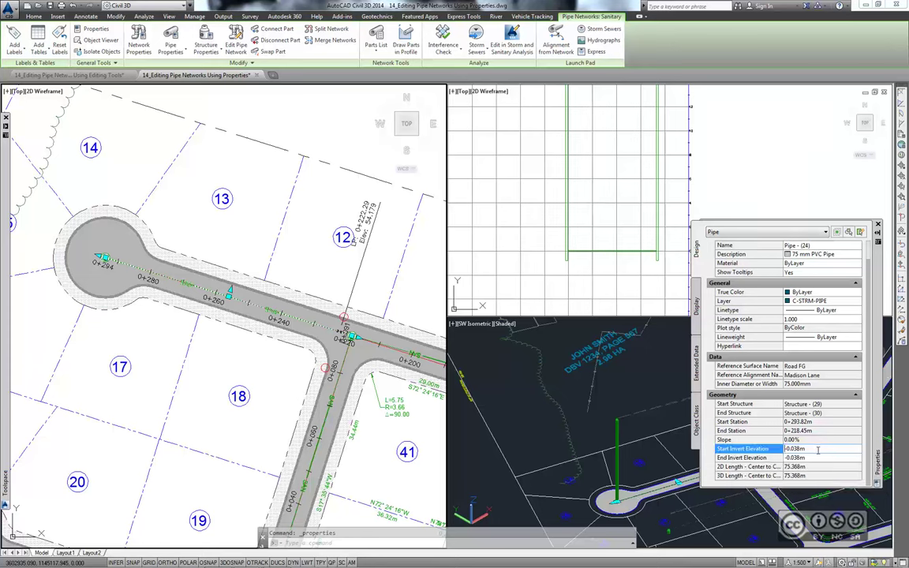
pyautogui.write('53.941')
pyautogui.click(819, 458)
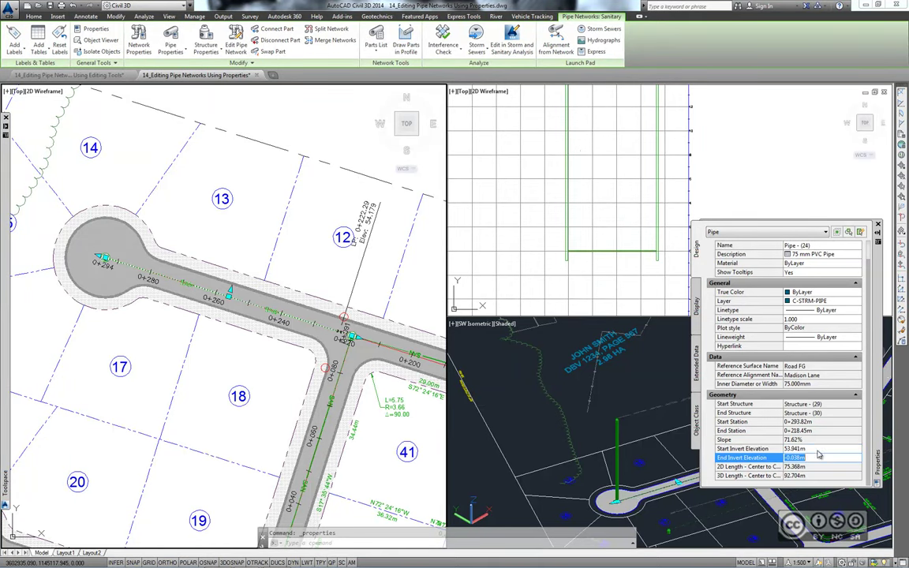
# Set the pipe's Pipe Slope (Hold Start) to 1.50% in Pipe Properties.
pyautogui.click(171, 45)
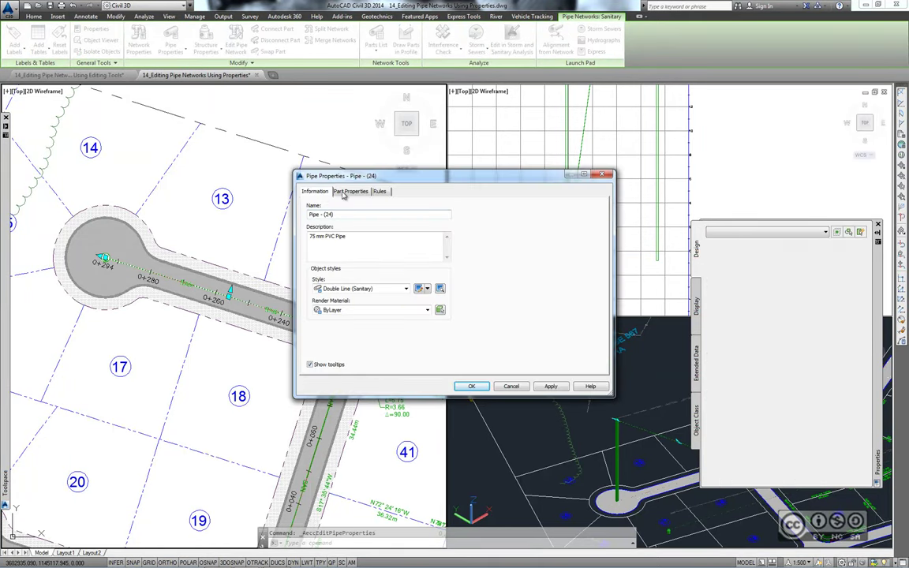
pyautogui.click(353, 194)
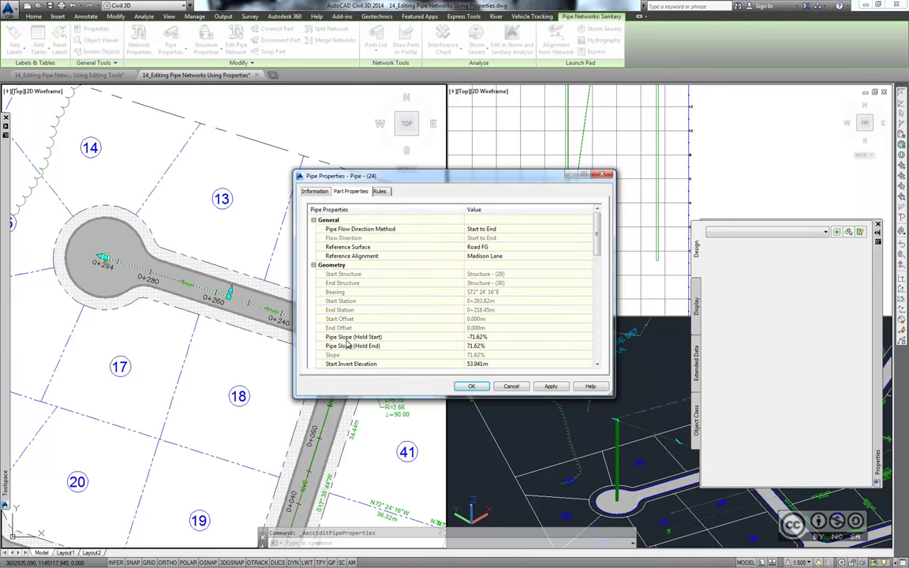
pyautogui.click(476, 338)
pyautogui.write('-1.5')
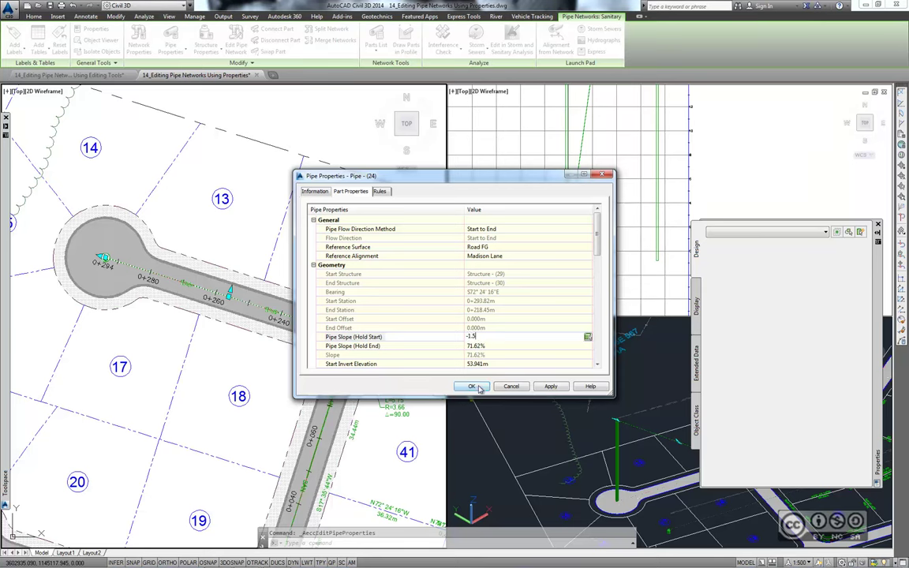
pyautogui.click(471, 386)
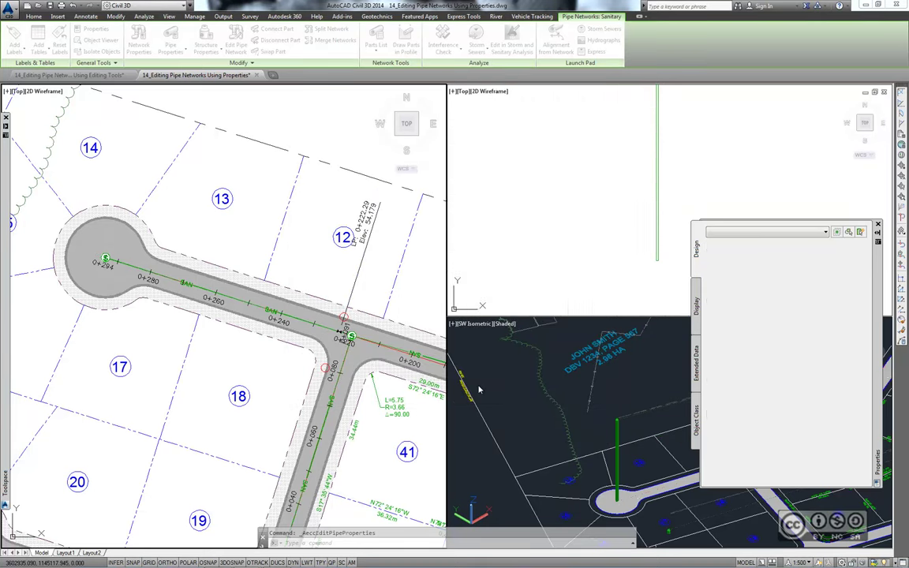
# Pan and zoom the profile view to check the redrawn pipe, then deselect it.
pyautogui.scroll(-5, 644, 193)
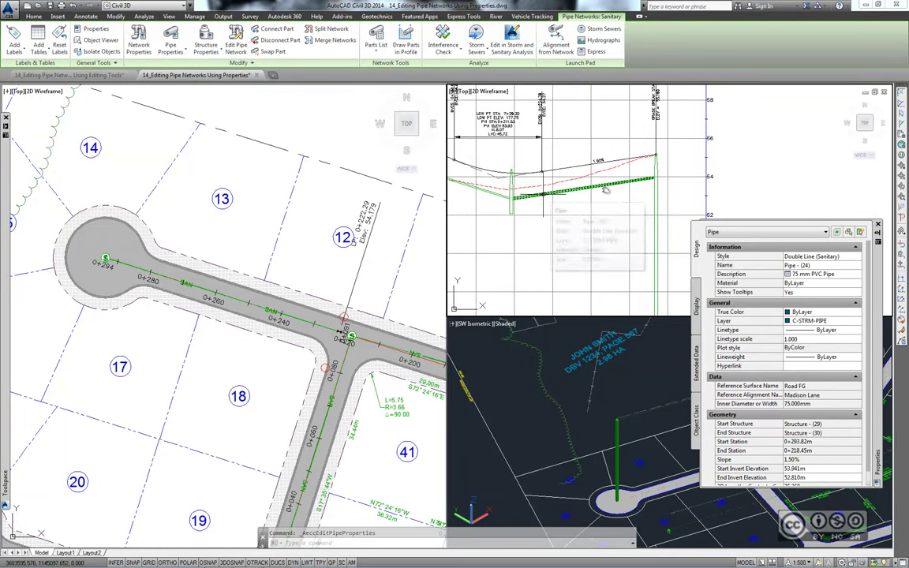
pyautogui.moveTo(634, 191); pyautogui.dragTo(608, 182, button='middle')
pyautogui.scroll(-1, 607, 183)
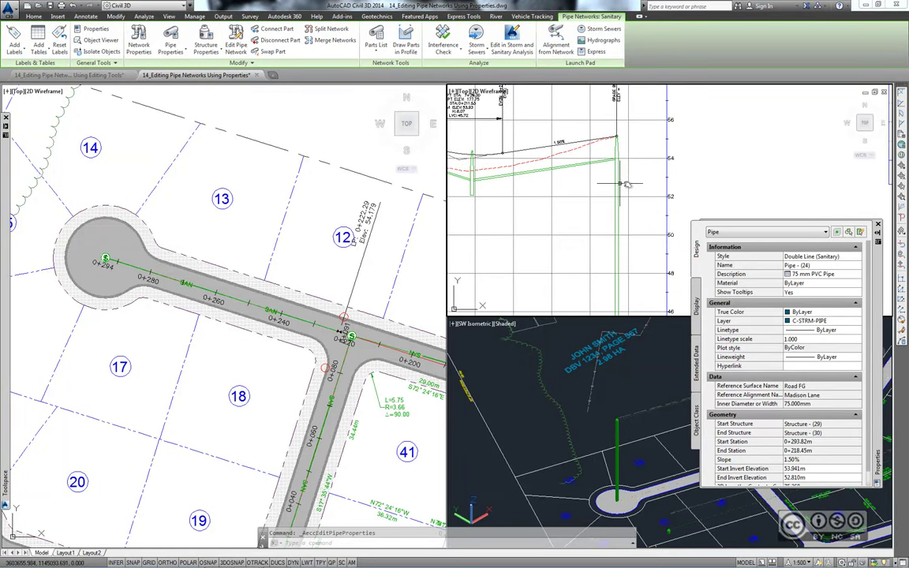
pyautogui.scroll(-1, 616, 188)
pyautogui.scroll(-1, 621, 192)
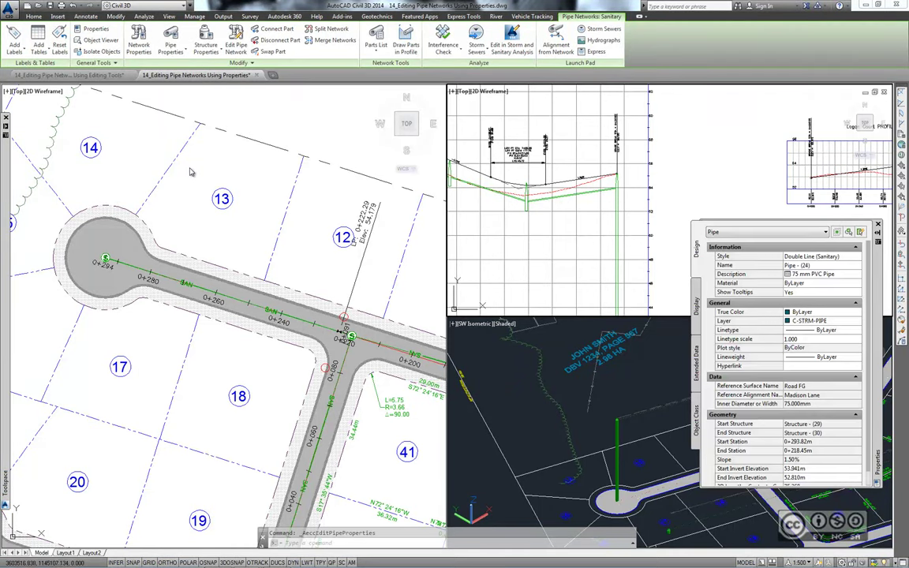
pyautogui.press('Escape')
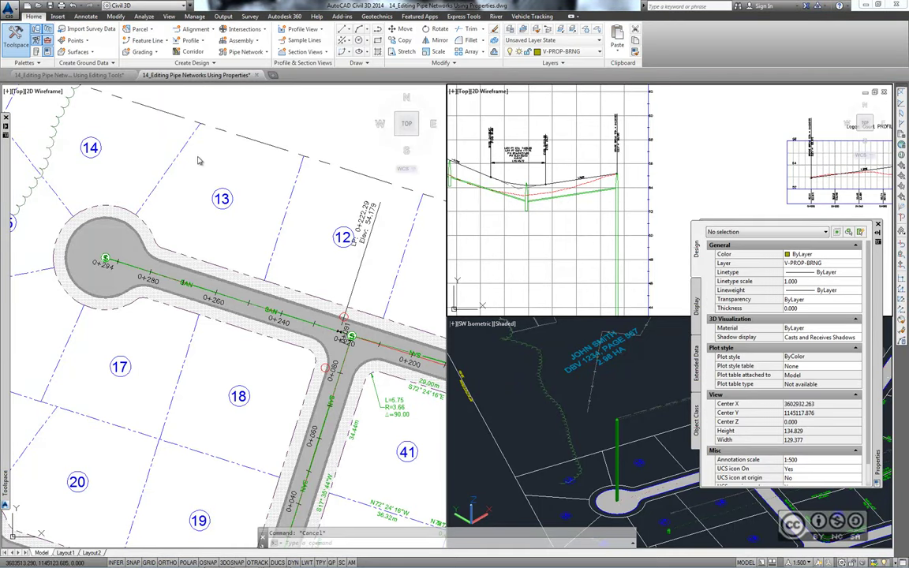
# Set the cul-de-sac manhole's Sump Depth to 0.6 in Structure Properties.
pyautogui.click(93, 241)
pyautogui.scroll(2, 94, 241)
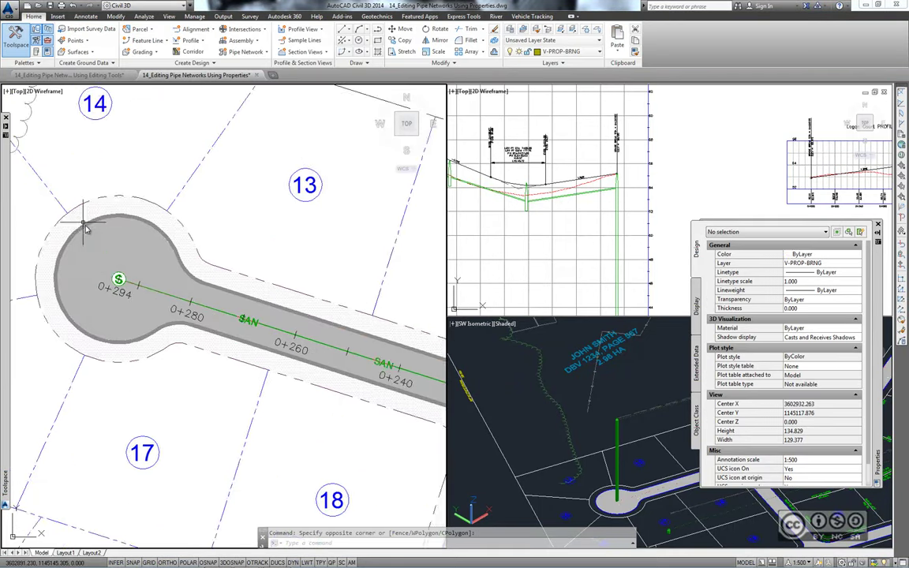
pyautogui.moveTo(70, 268); pyautogui.dragTo(193, 234, button='middle')
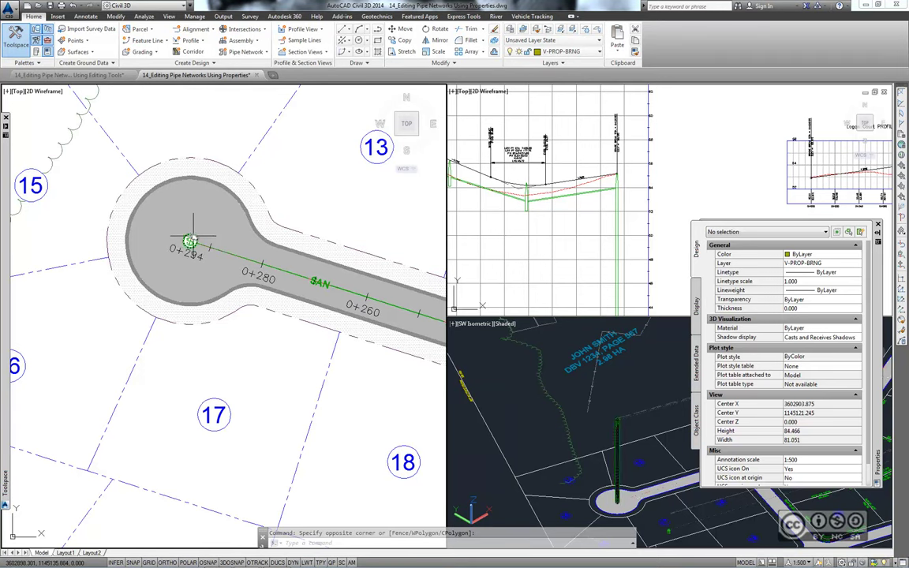
pyautogui.click(193, 236)
pyautogui.rightClick(180, 128)
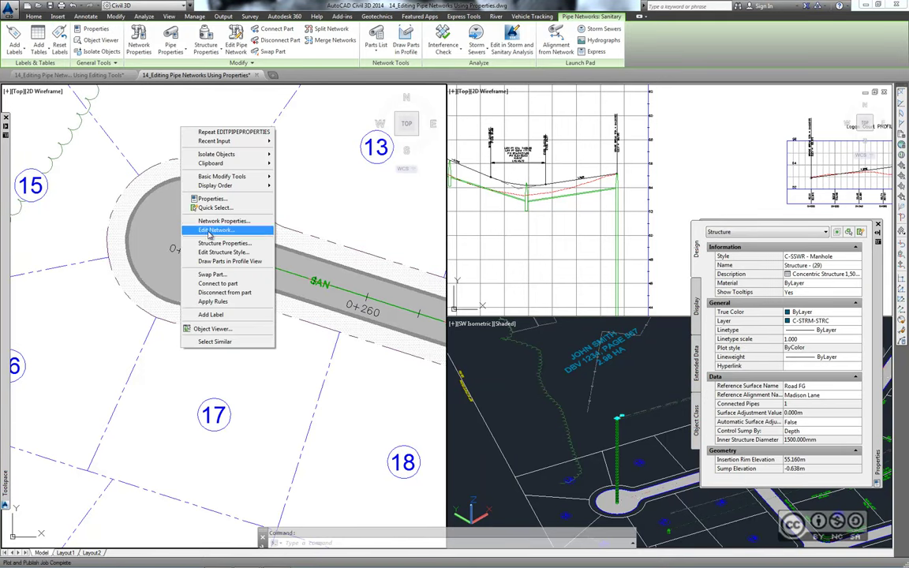
pyautogui.click(217, 244)
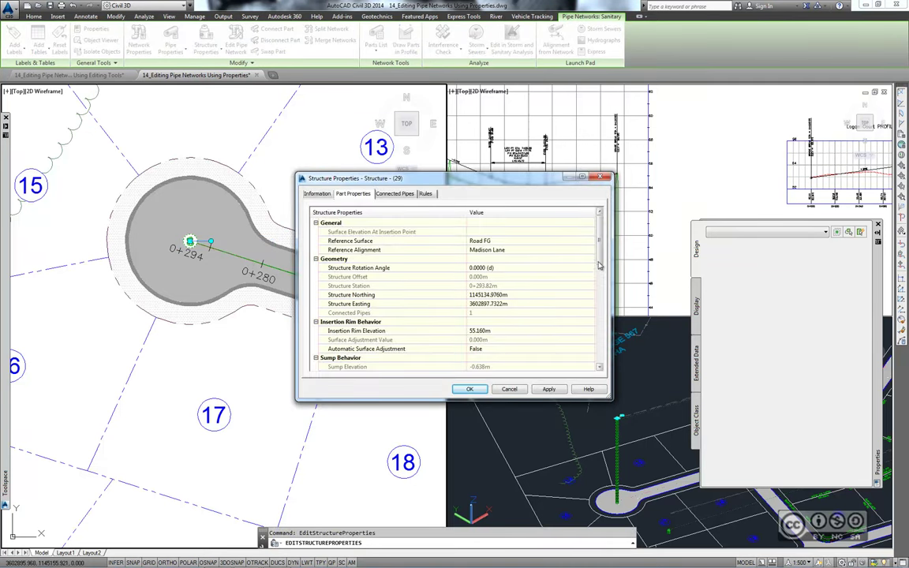
pyautogui.moveTo(600, 237); pyautogui.dragTo(600, 290)
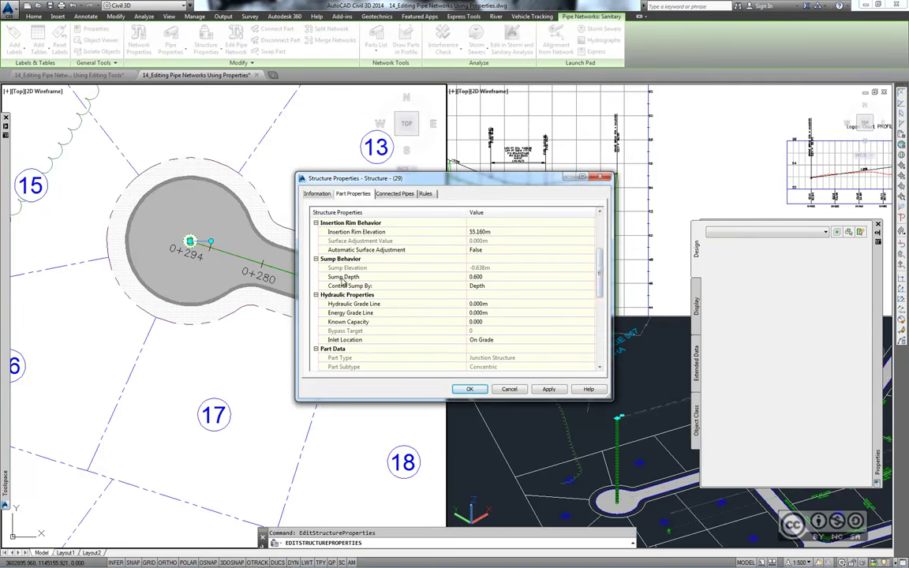
pyautogui.click(526, 278)
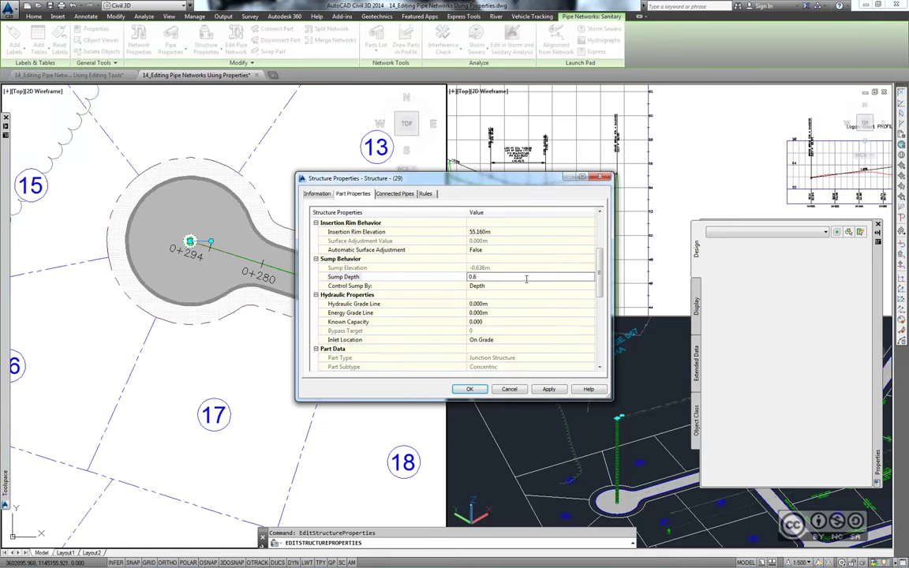
pyautogui.click(470, 389)
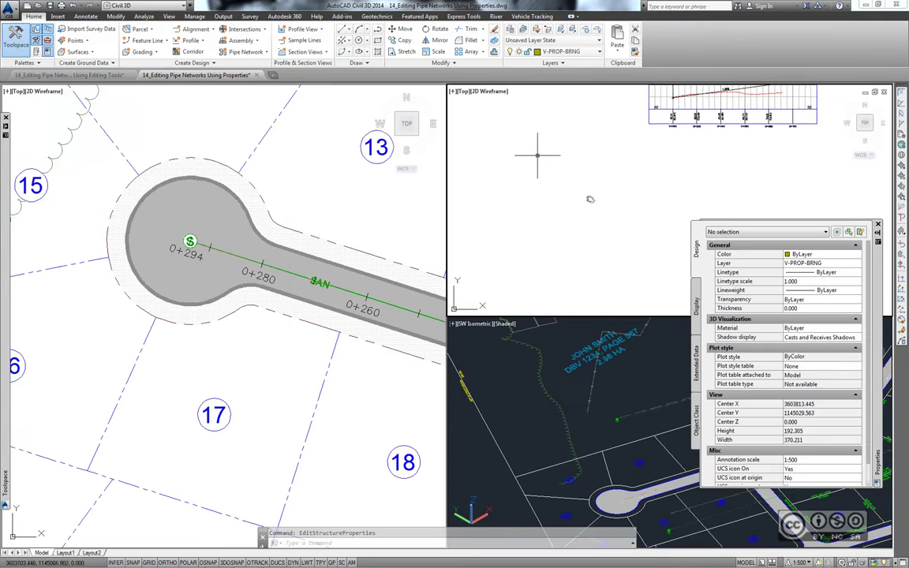
# Zoom and pan along the Madison Lane profile to review the pipe to its end.
pyautogui.scroll(3, 511, 290)
pyautogui.moveTo(512, 290); pyautogui.dragTo(508, 302, button='middle')
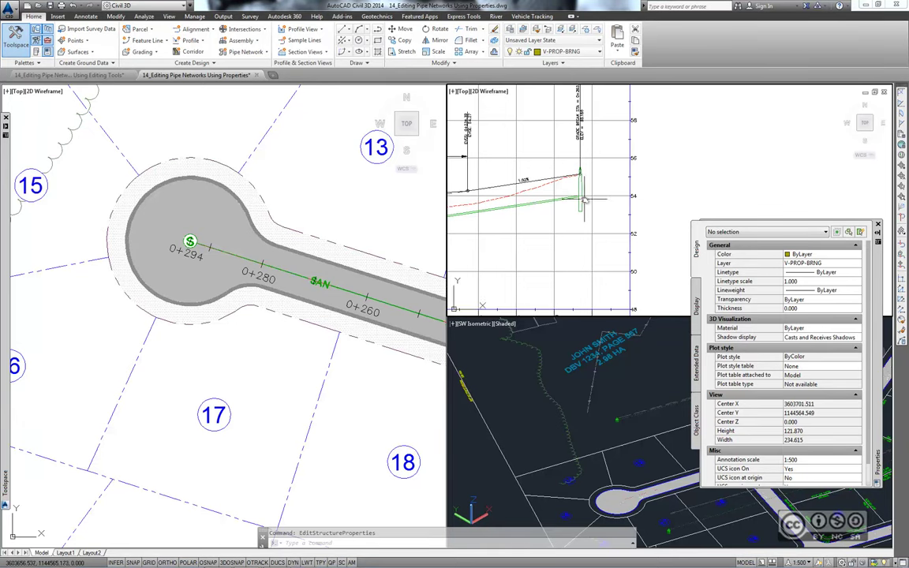
pyautogui.scroll(-2, 507, 302)
pyautogui.moveTo(628, 220); pyautogui.dragTo(605, 198, button='middle')
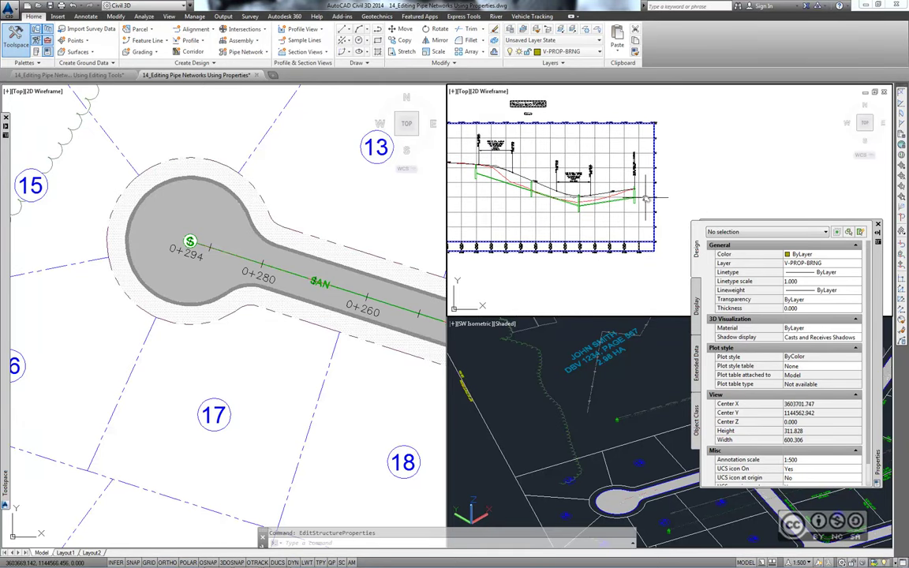
pyautogui.moveTo(619, 213)
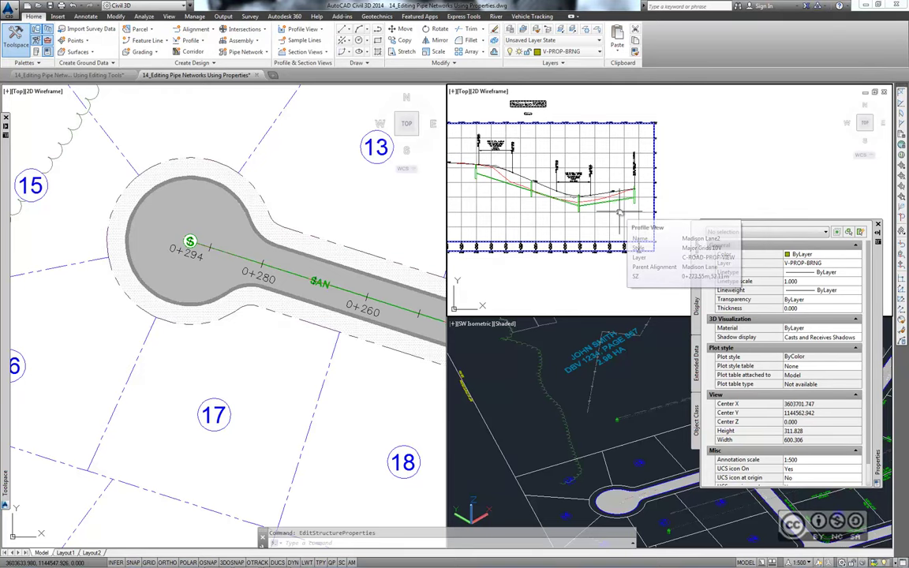
pyautogui.scroll(1, 619, 213)
pyautogui.scroll(2, 621, 216)
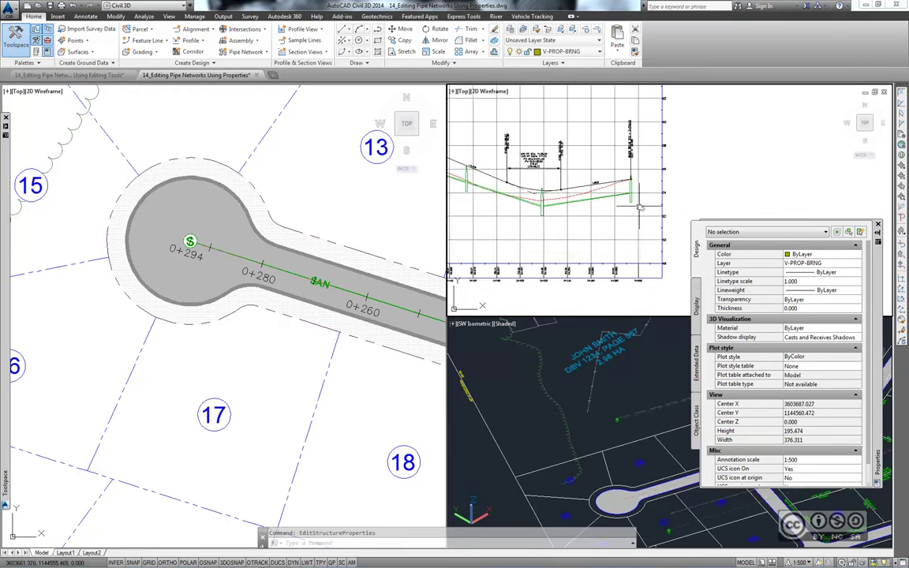
pyautogui.scroll(1, 625, 221)
pyautogui.scroll(2, 629, 226)
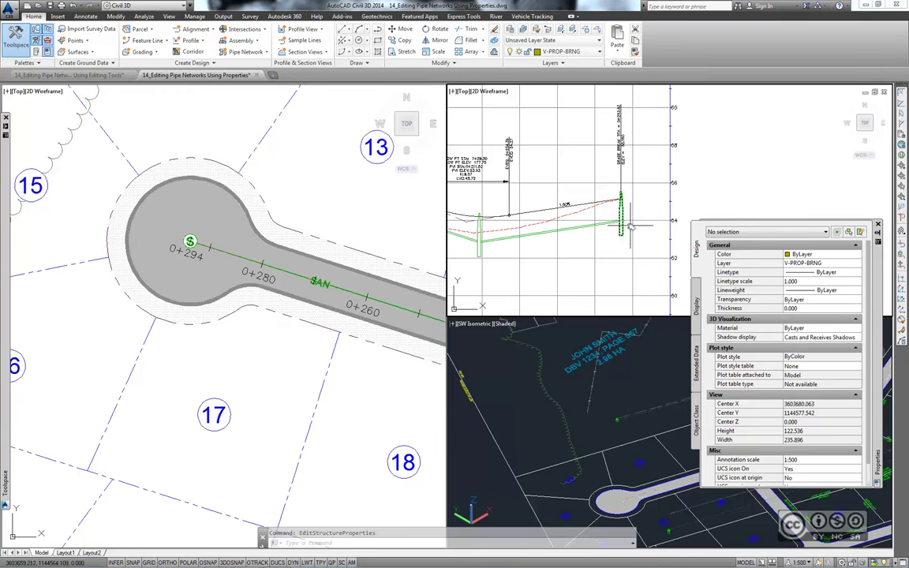
pyautogui.scroll(-3, 631, 225)
pyautogui.scroll(1, 648, 222)
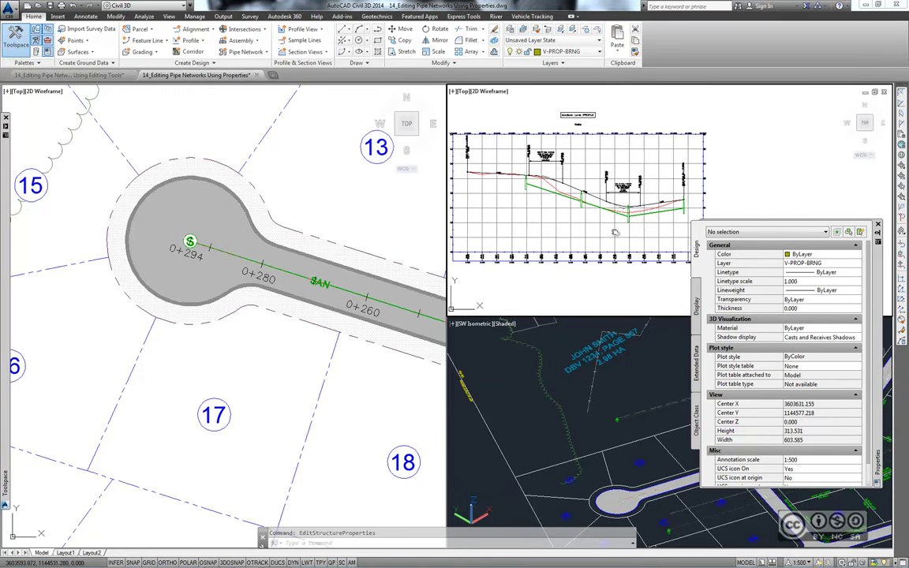
pyautogui.scroll(2, 600, 204)
pyautogui.scroll(2, 642, 198)
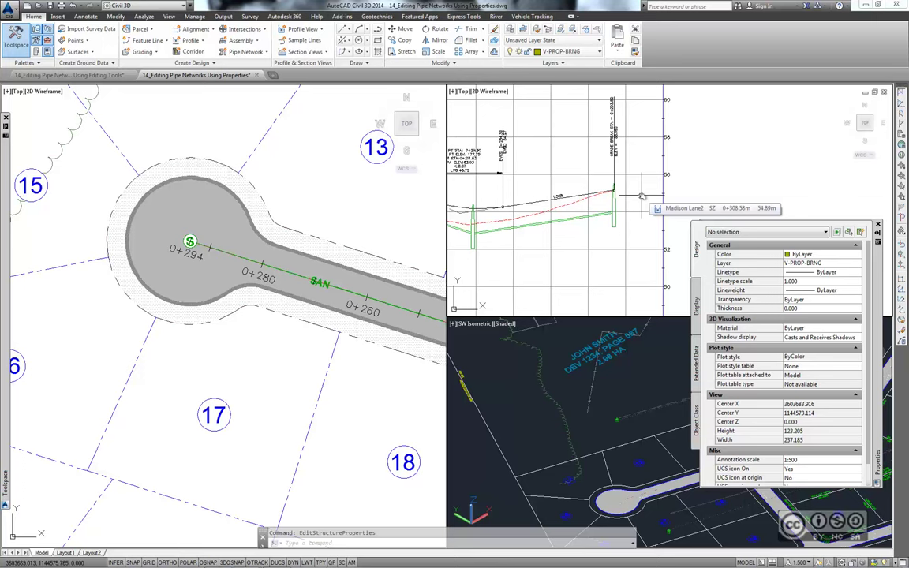
pyautogui.moveTo(642, 198); pyautogui.dragTo(688, 188, button='middle')
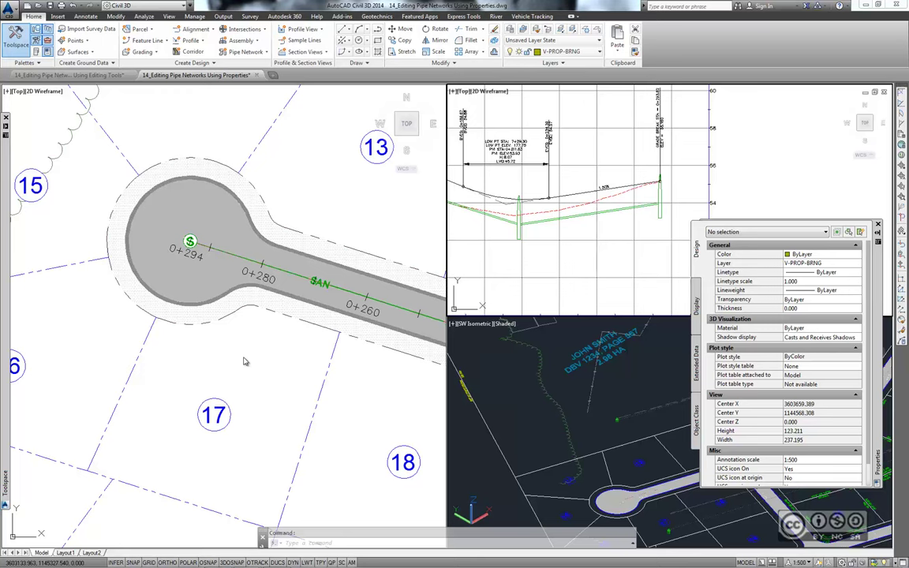
# Open the Pipe Network Vistas drawing and edit the Storm1 network from the storm pipe by lot 3.
pyautogui.hotkey('ctrl', 'o')
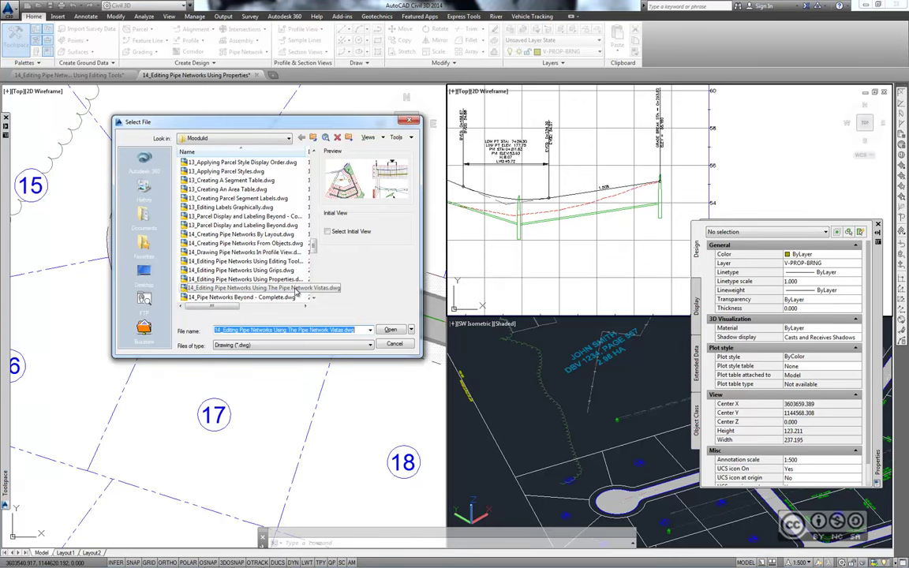
pyautogui.click(389, 329)
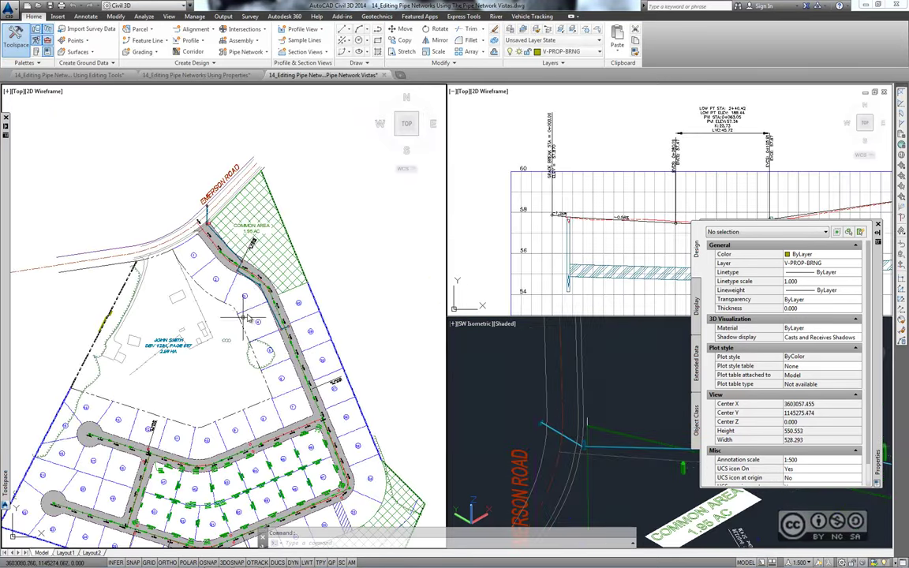
pyautogui.scroll(5, 256, 294)
pyautogui.moveTo(258, 210); pyautogui.dragTo(229, 327, button='middle')
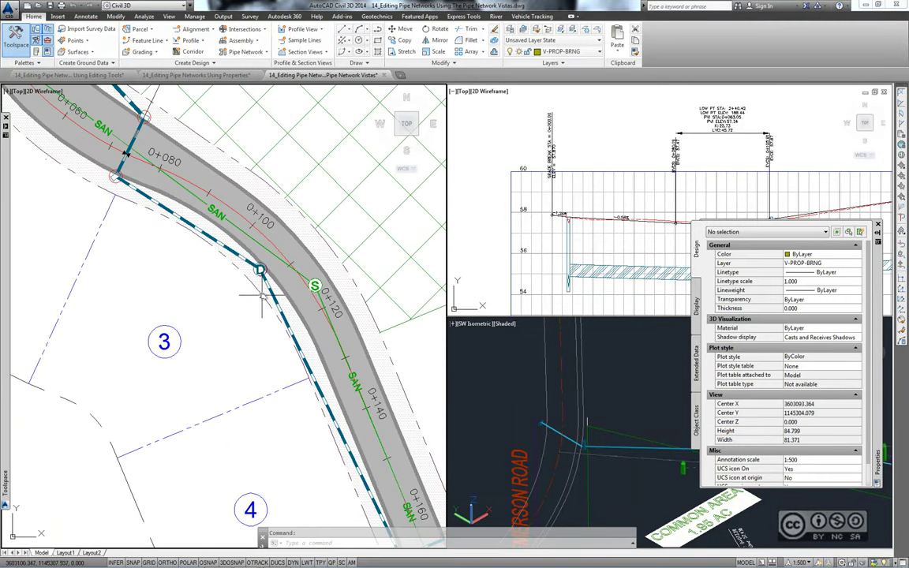
pyautogui.moveTo(268, 284)
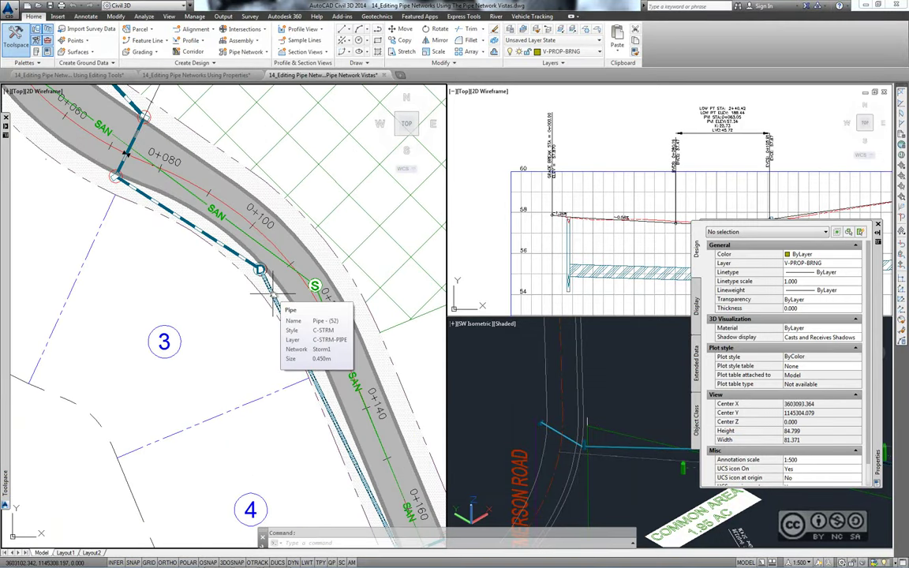
pyautogui.click(271, 298)
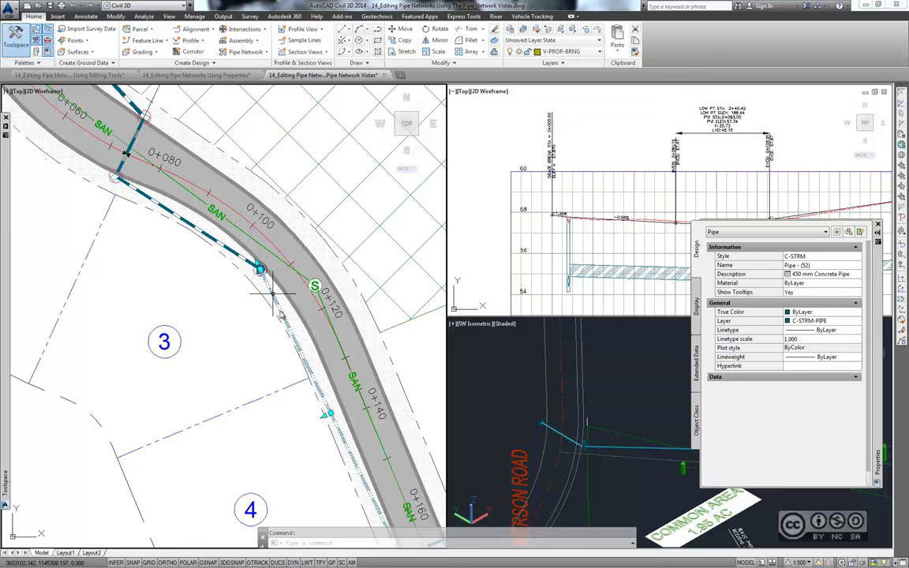
pyautogui.click(238, 320)
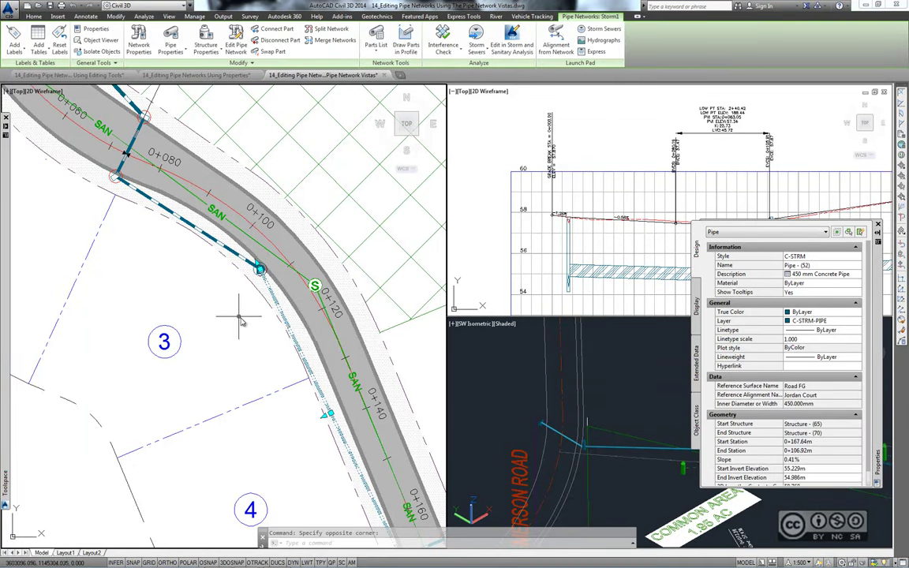
pyautogui.click(235, 44)
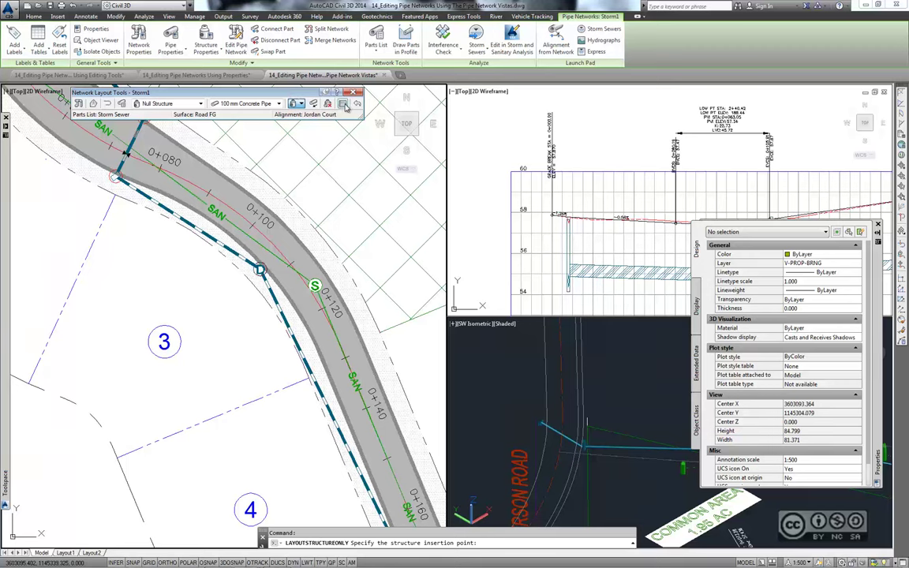
# Describe Structures (64), (65), (66) and (67) as INLET in the Panorama structures list.
pyautogui.click(342, 104)
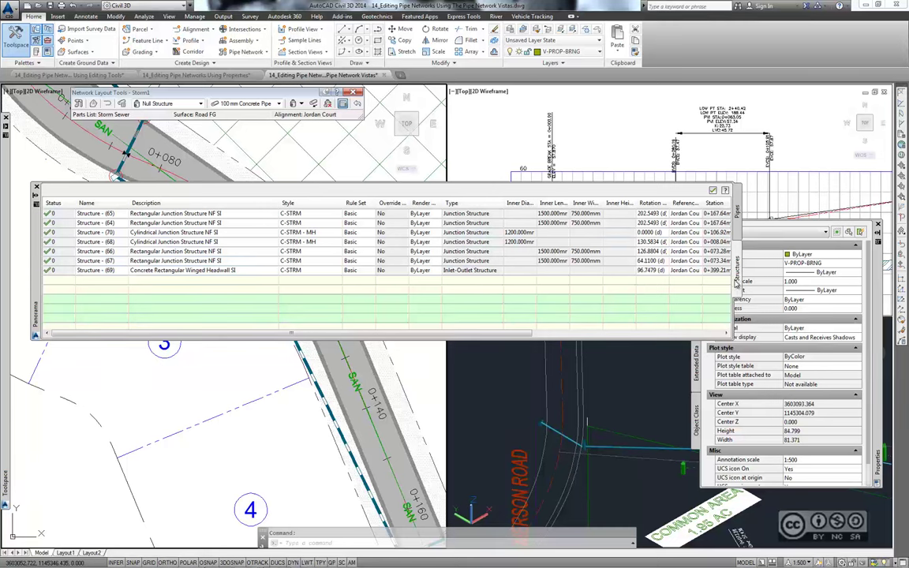
pyautogui.click(738, 210)
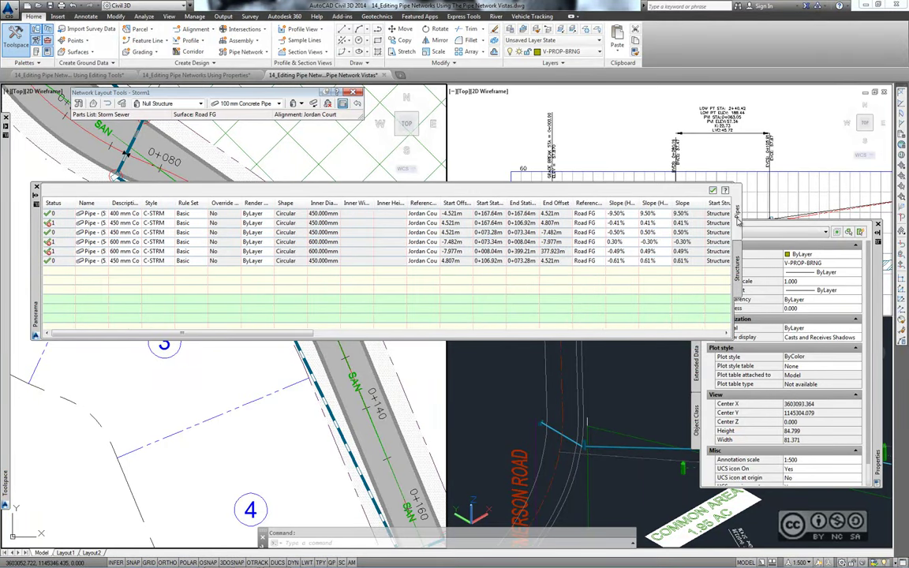
pyautogui.click(739, 257)
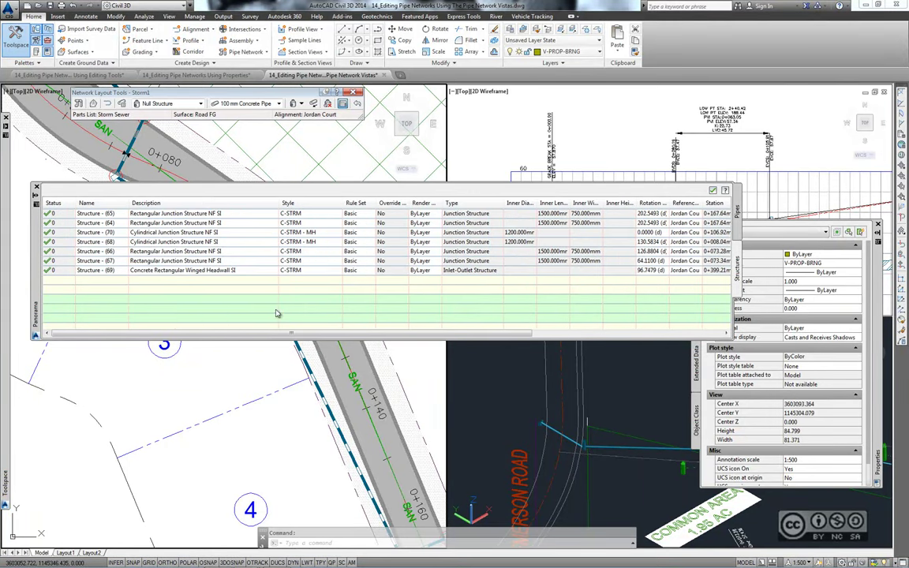
pyautogui.click(150, 213)
pyautogui.keyDown('shift'); pyautogui.click(146, 222); pyautogui.keyUp('shift')
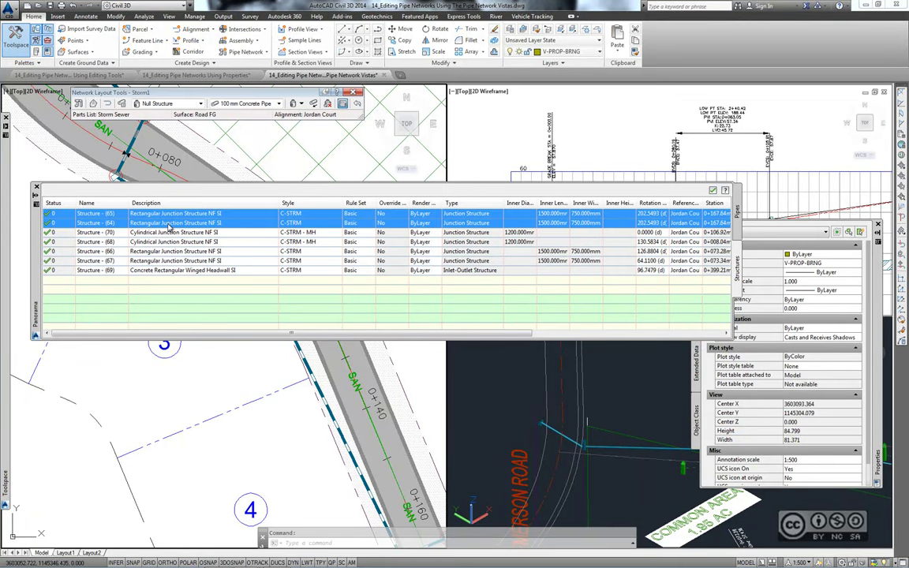
pyautogui.keyDown('ctrl'); pyautogui.click(158, 251); pyautogui.keyUp('ctrl')
pyautogui.keyDown('ctrl'); pyautogui.click(170, 261); pyautogui.keyUp('ctrl')
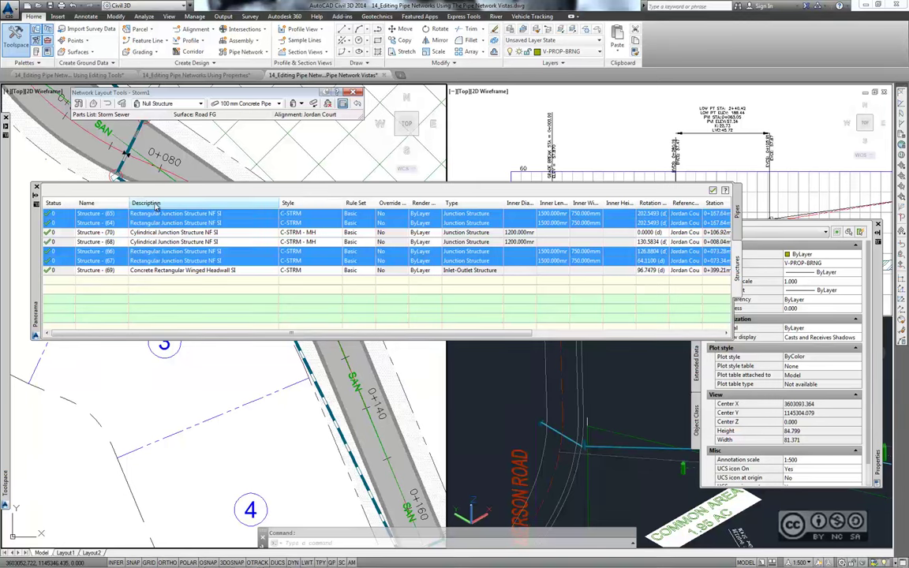
pyautogui.rightClick(157, 207)
pyautogui.click(182, 209)
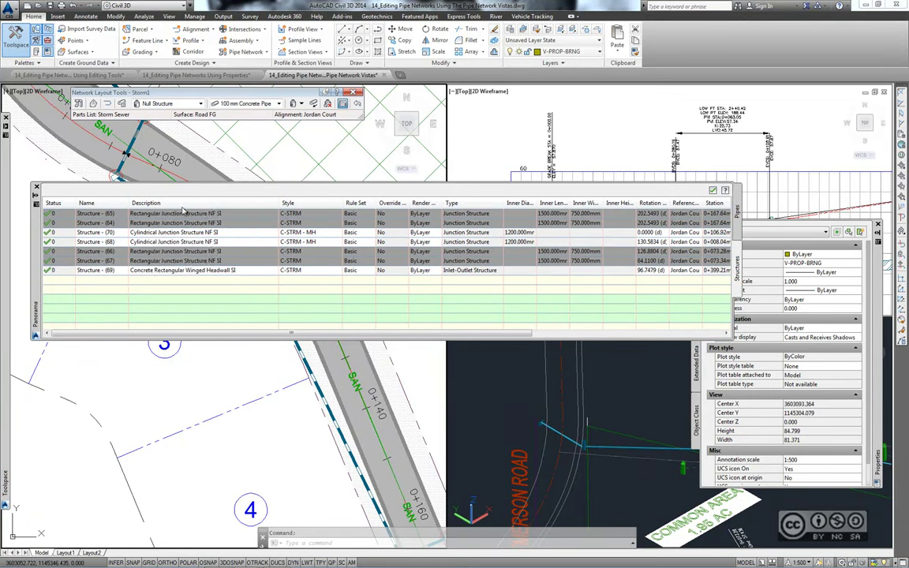
pyautogui.write('INLET')
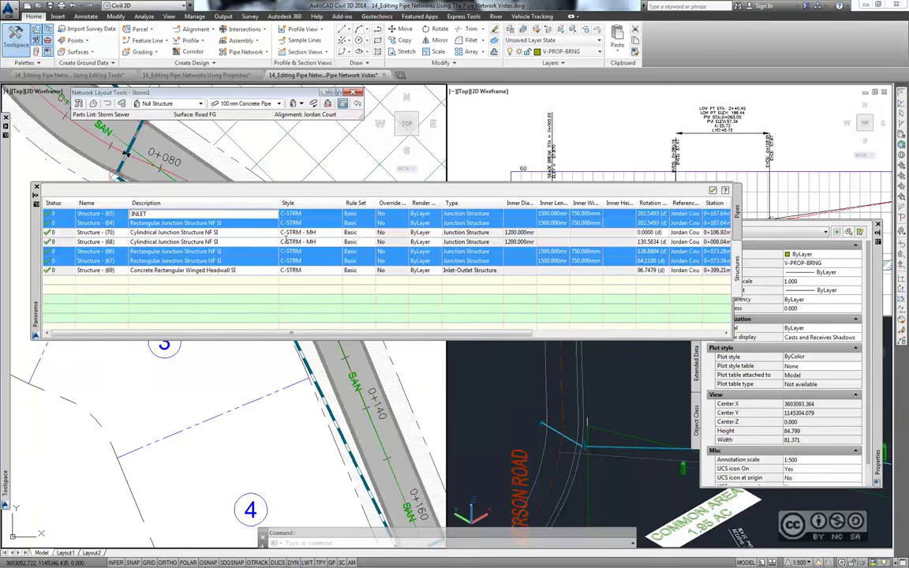
pyautogui.press('Return')
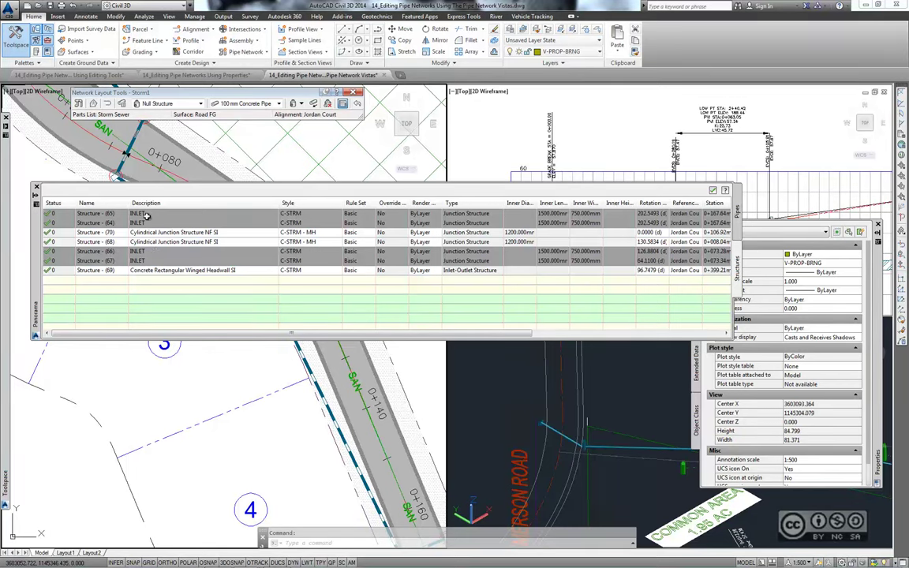
# Describe the cylindrical Structures (68) and (70) as MANHOLE.
pyautogui.click(144, 232)
pyautogui.keyDown('ctrl'); pyautogui.click(146, 242); pyautogui.keyUp('ctrl')
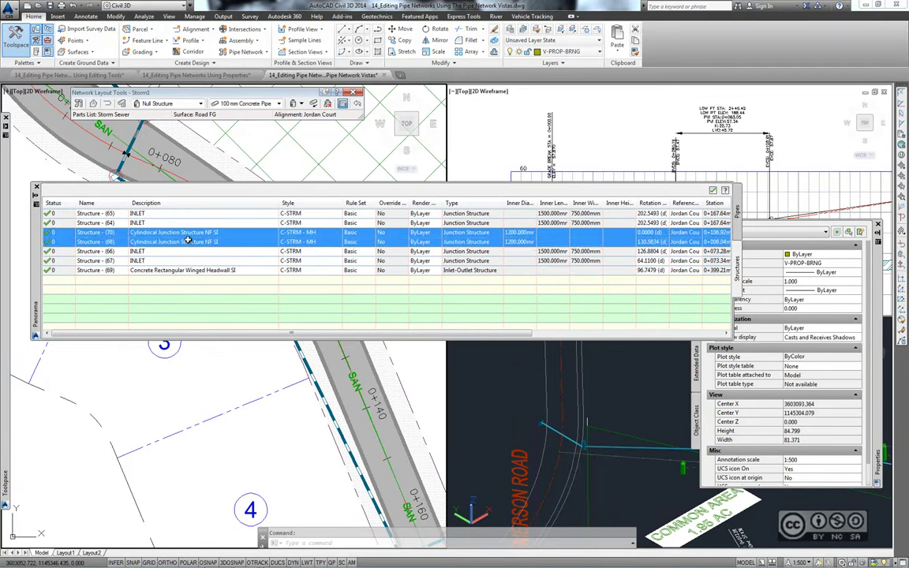
pyautogui.rightClick(169, 199)
pyautogui.click(184, 205)
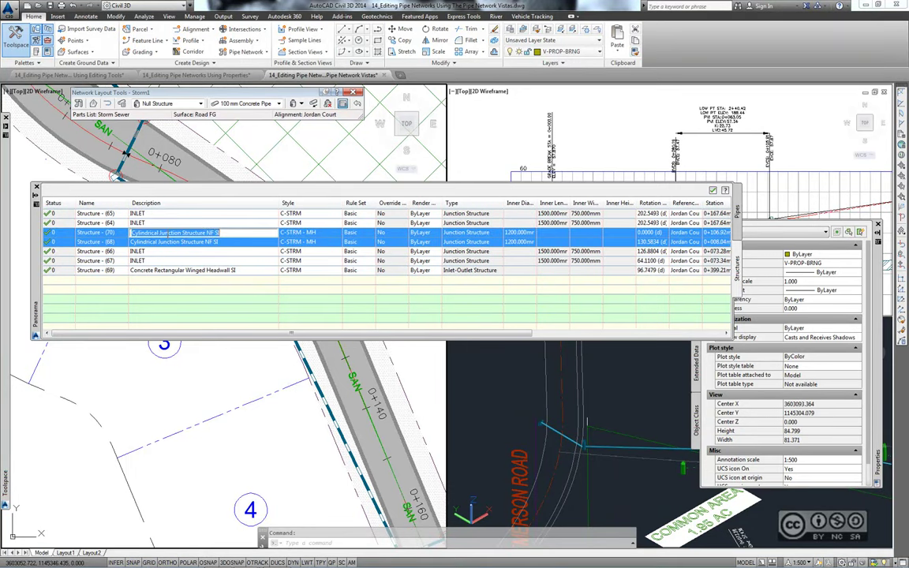
pyautogui.write('MANHOLE')
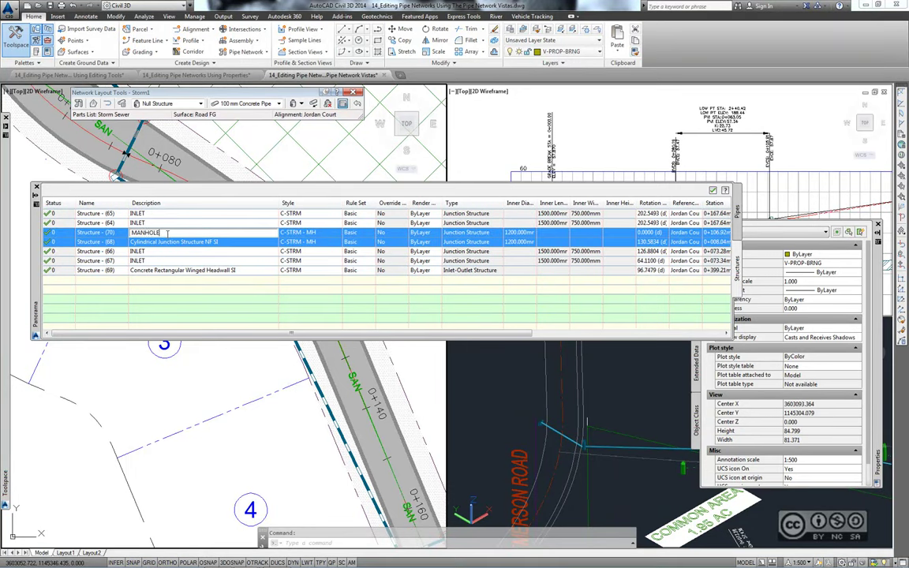
pyautogui.press('Return')
# Describe headwall Structure (69) as ENDWALL, then show the pipes list.
pyautogui.click(150, 270)
pyautogui.click(150, 270)
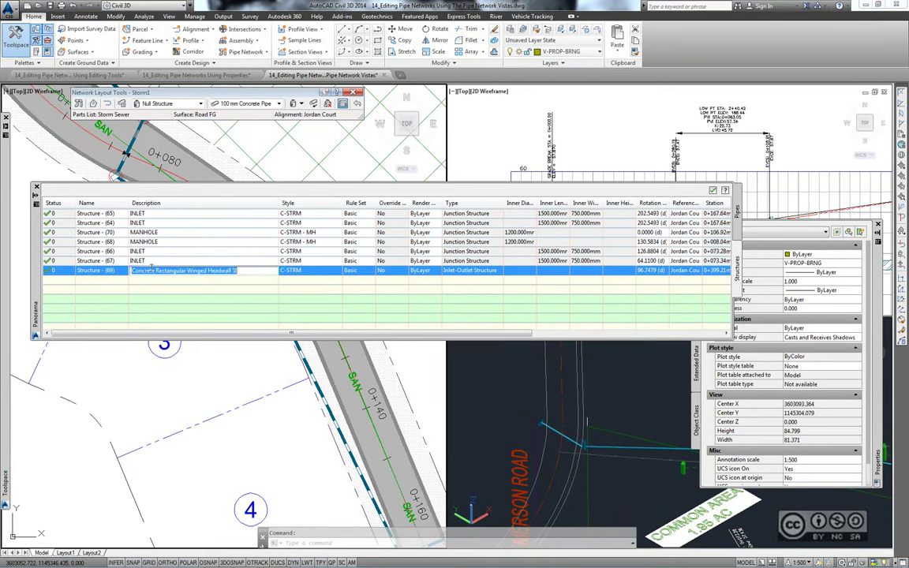
pyautogui.write('EN')
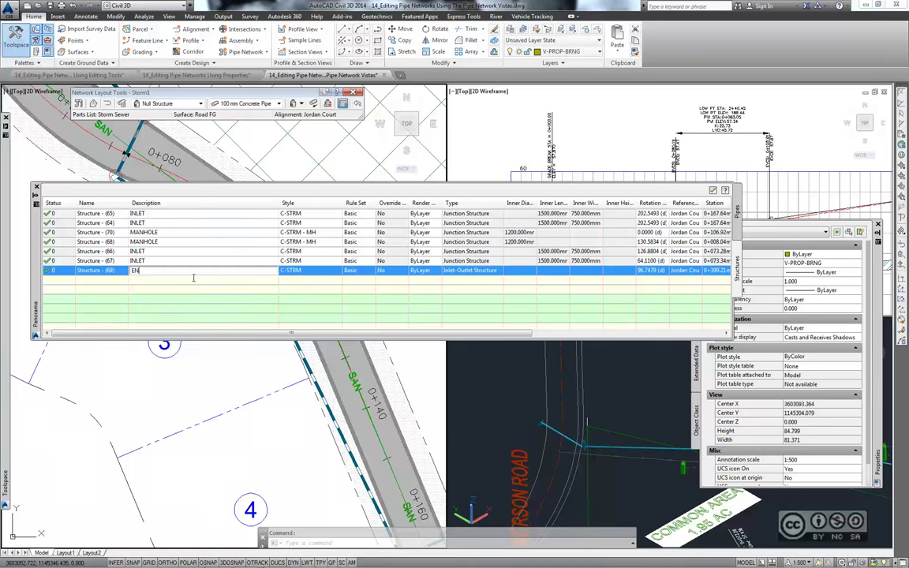
pyautogui.write('DWALL')
pyautogui.press('Return')
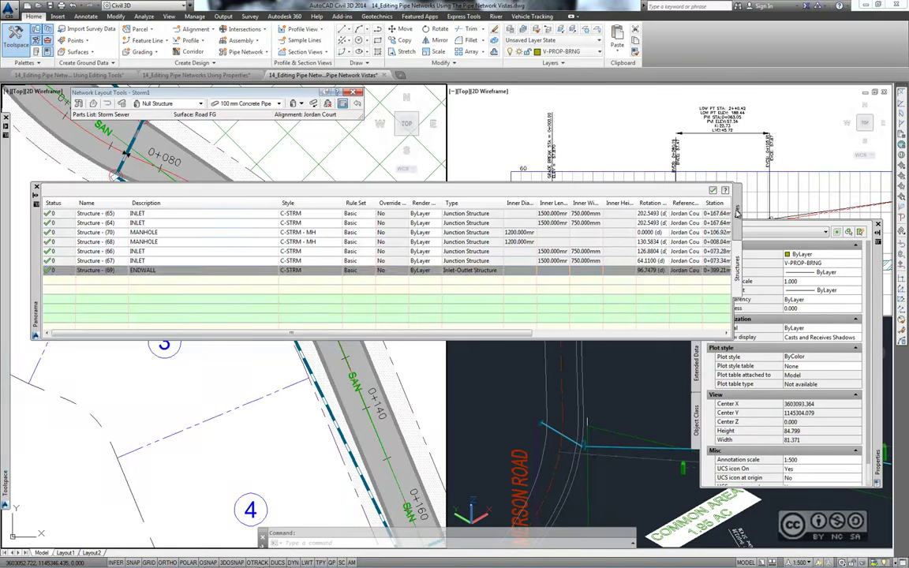
pyautogui.click(737, 211)
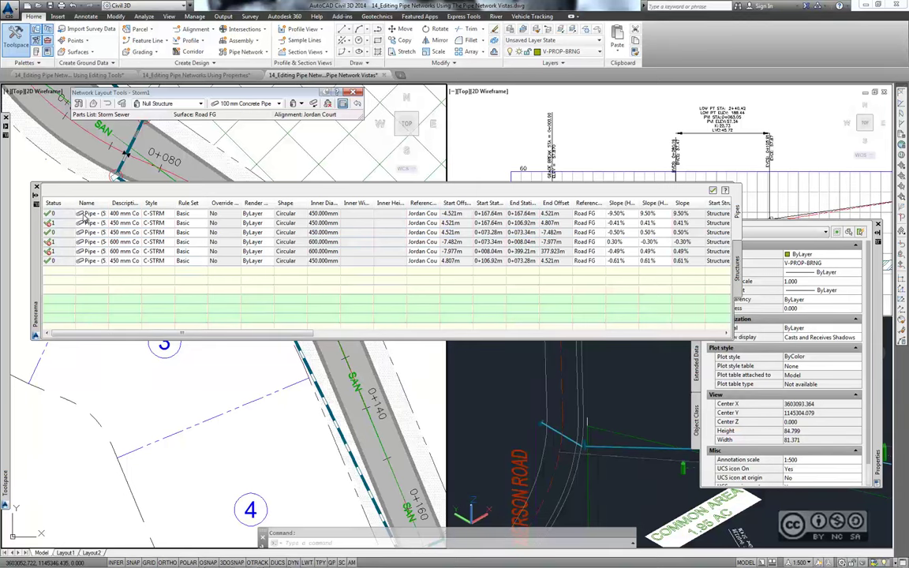
# Apply the C-STRM - Walls in Profile style to all six Storm1 pipes, then close Panorama.
pyautogui.click(78, 214)
pyautogui.keyDown('shift'); pyautogui.click(91, 261); pyautogui.keyUp('shift')
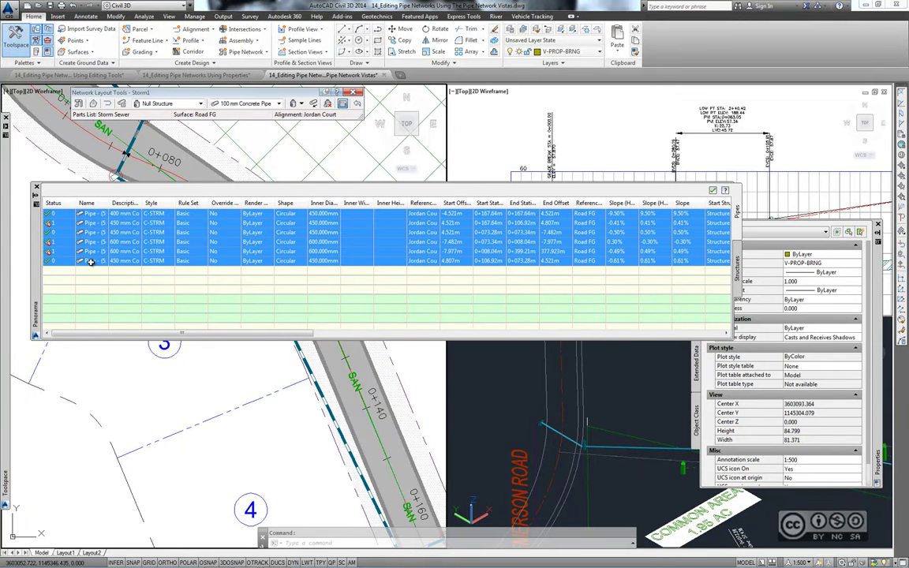
pyautogui.rightClick(155, 206)
pyautogui.click(177, 205)
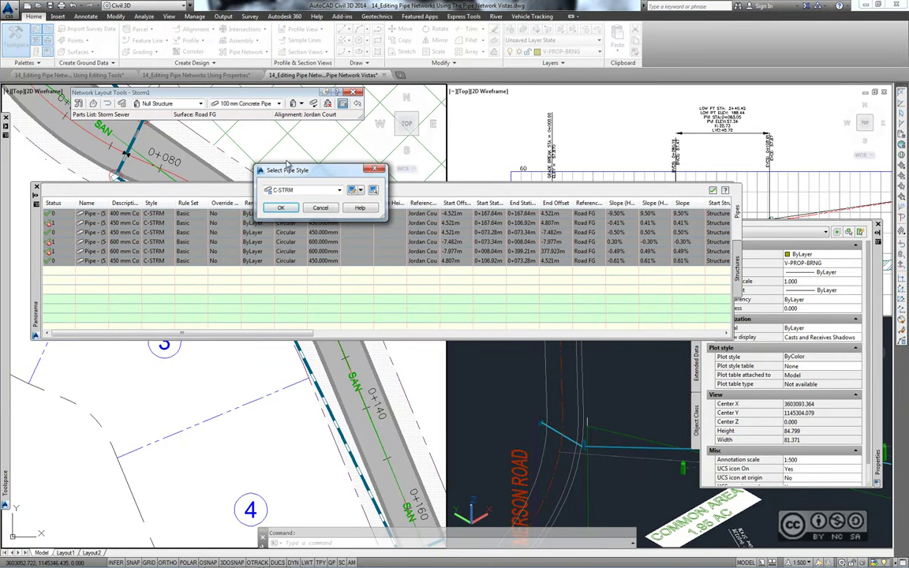
pyautogui.click(317, 191)
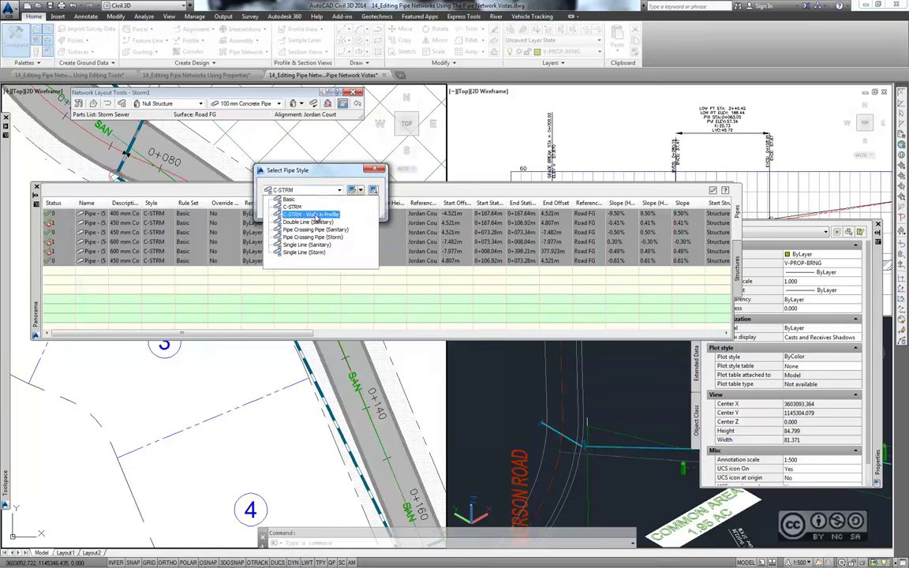
pyautogui.click(316, 214)
pyautogui.click(285, 204)
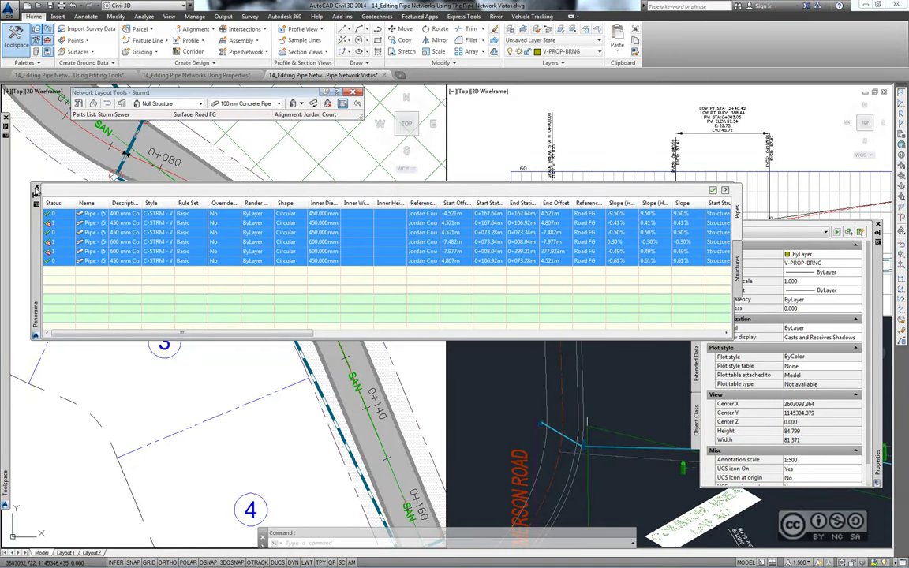
pyautogui.click(35, 187)
pyautogui.scroll(1, 540, 193)
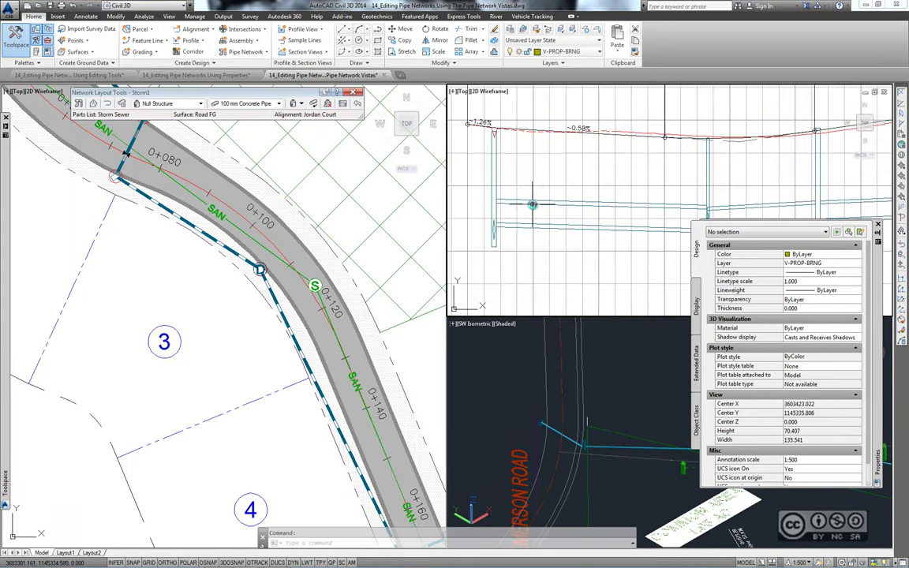
pyautogui.scroll(1, 529, 182)
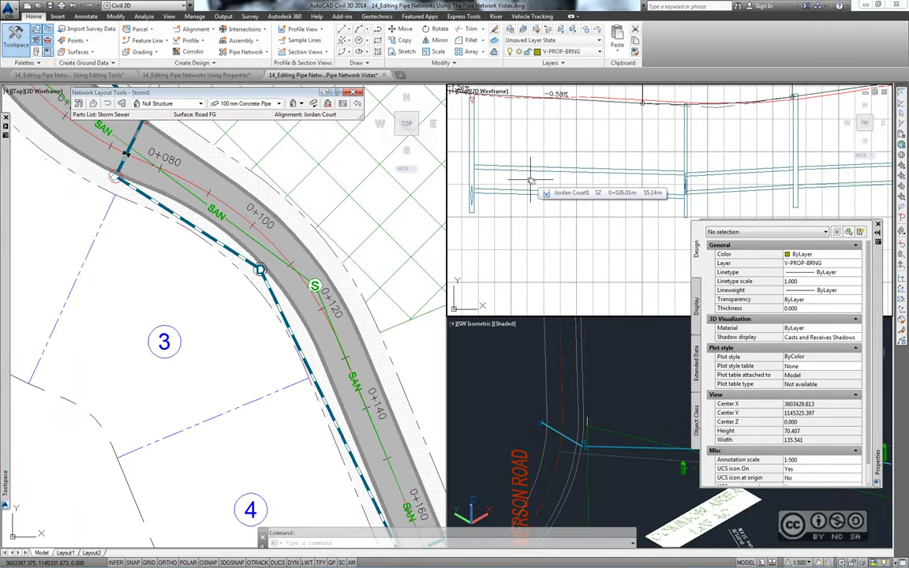
pyautogui.scroll(-3, 221, 472)
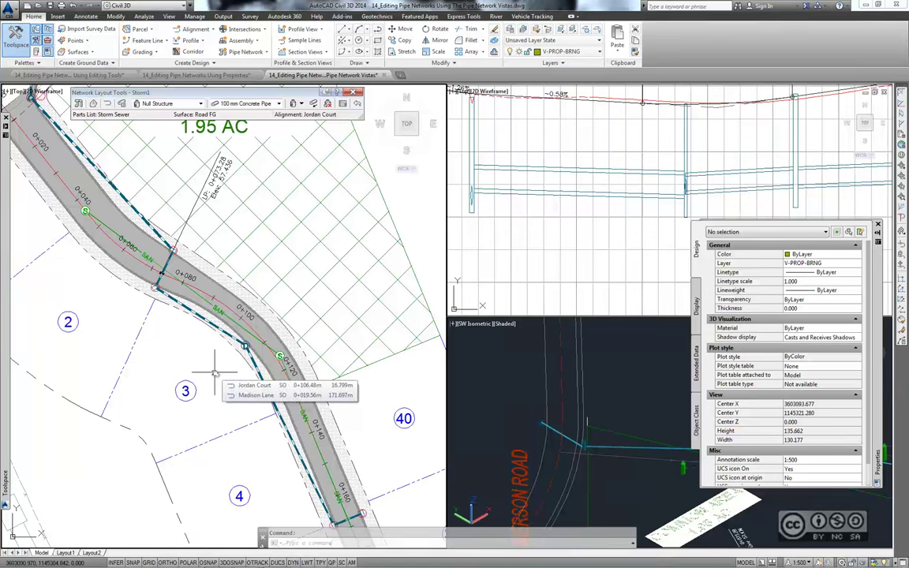